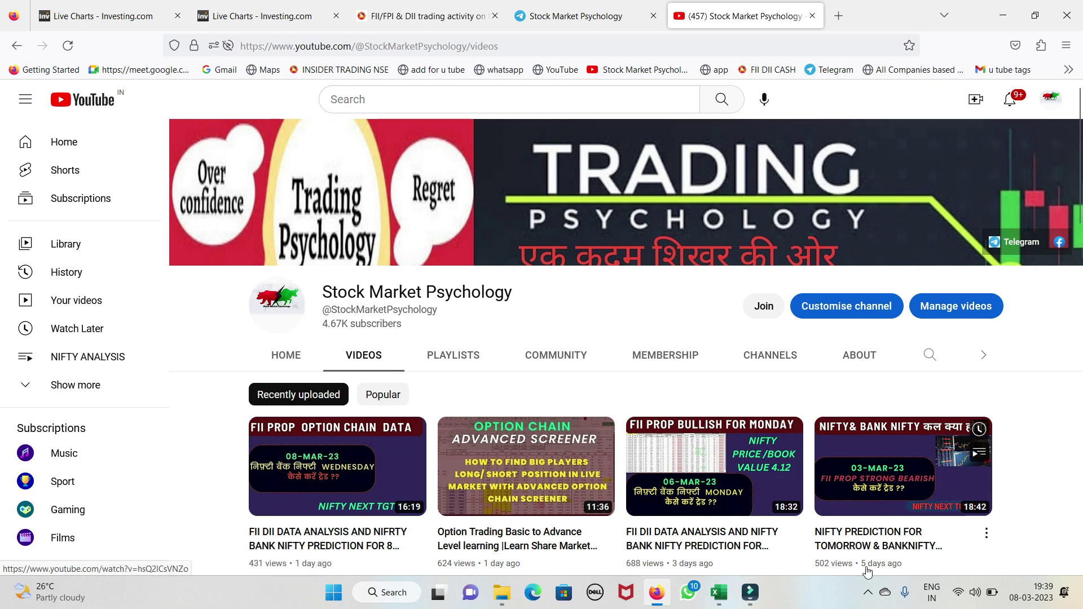
- Switch to the POI data analysis workbook in Excel and launch the screen annotation tool
click(719, 592)
click(647, 542)
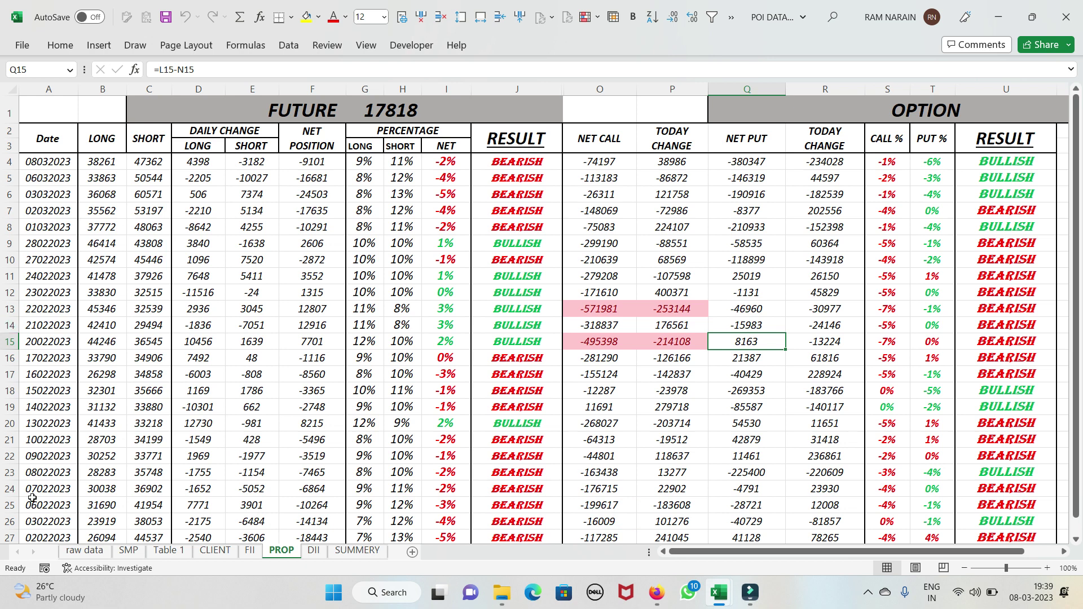
click(385, 593)
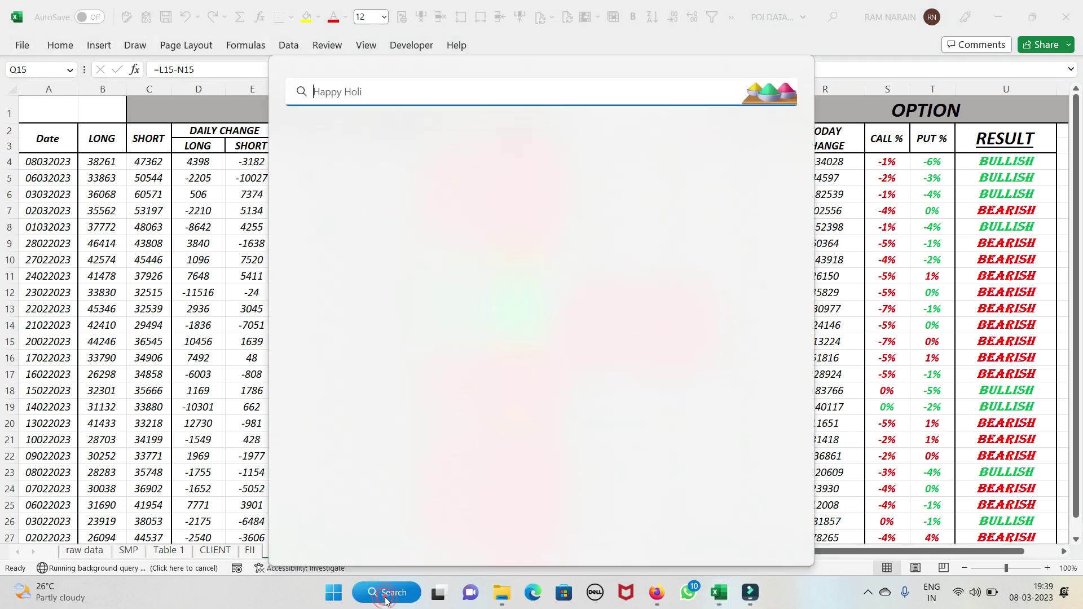
click(335, 224)
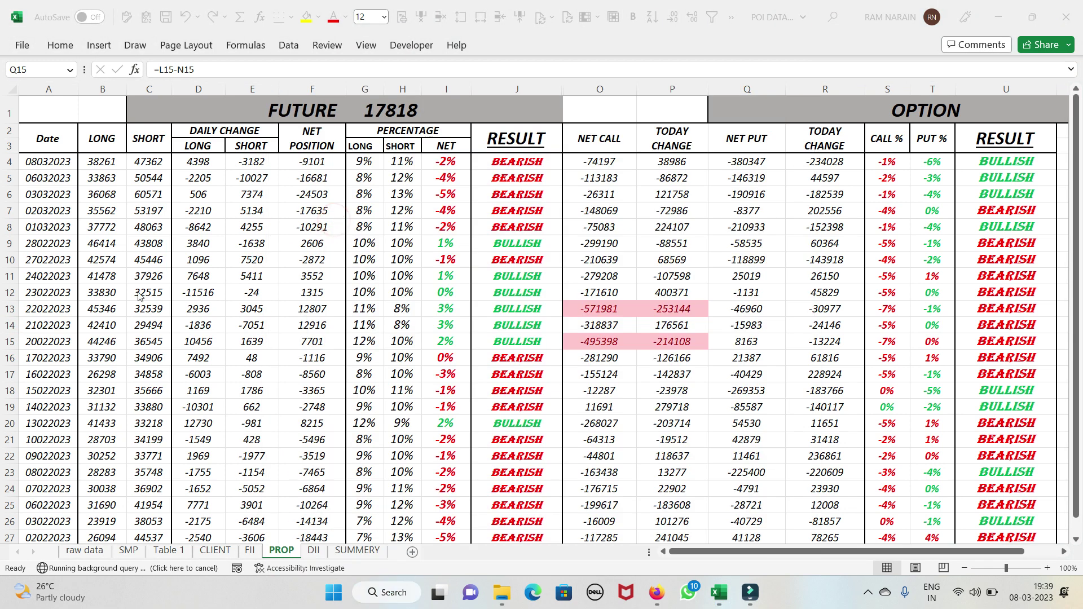
- Circle the 08032023 put TODAY CHANGE value on the PROP sheet with the annotation pen, and clear the mark
click(10, 321)
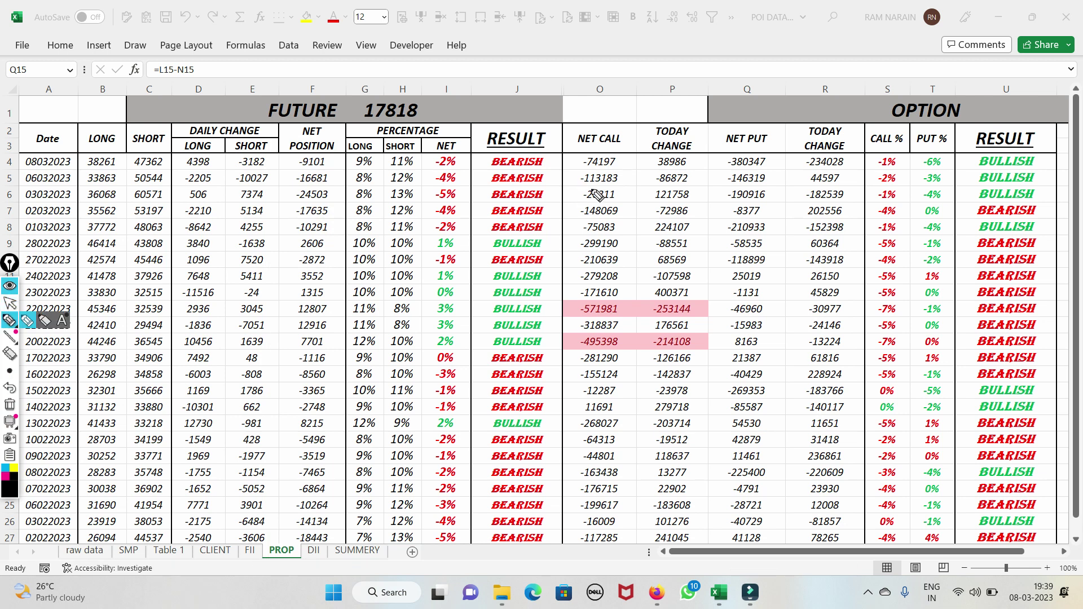
mouse_move(802, 160)
mouse_down()
mouse_move(843, 156)
mouse_move(854, 171)
mouse_move(824, 169)
mouse_move(812, 154)
mouse_move(897, 119)
mouse_up()
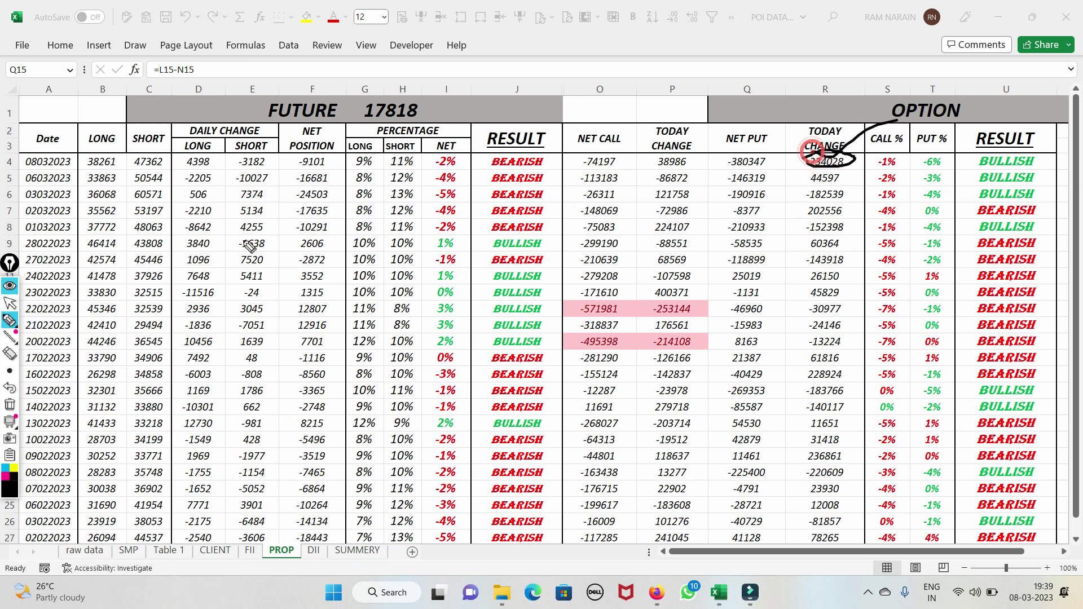
click(9, 408)
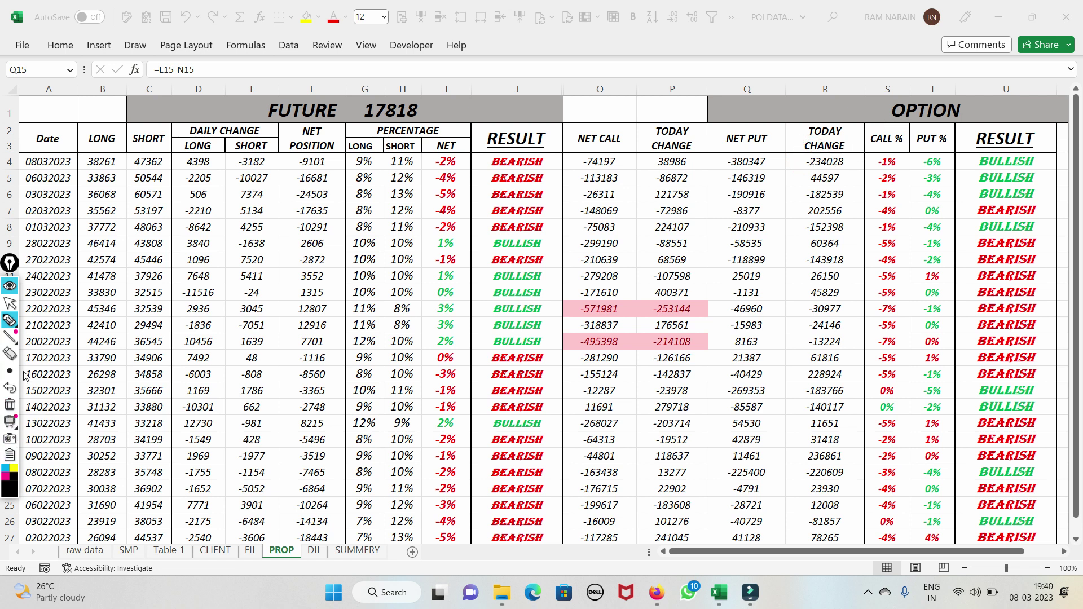
- Move the annotation toolbar higher and switch to the Stock Market Psychology Telegram group in Firefox
click(10, 304)
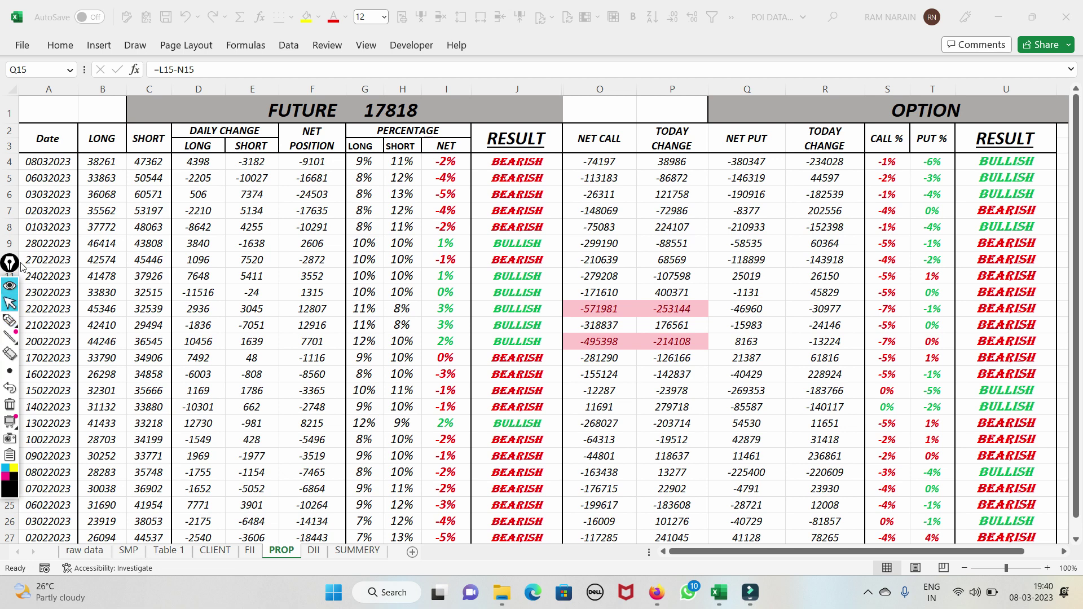
drag(12, 263, 13, 181)
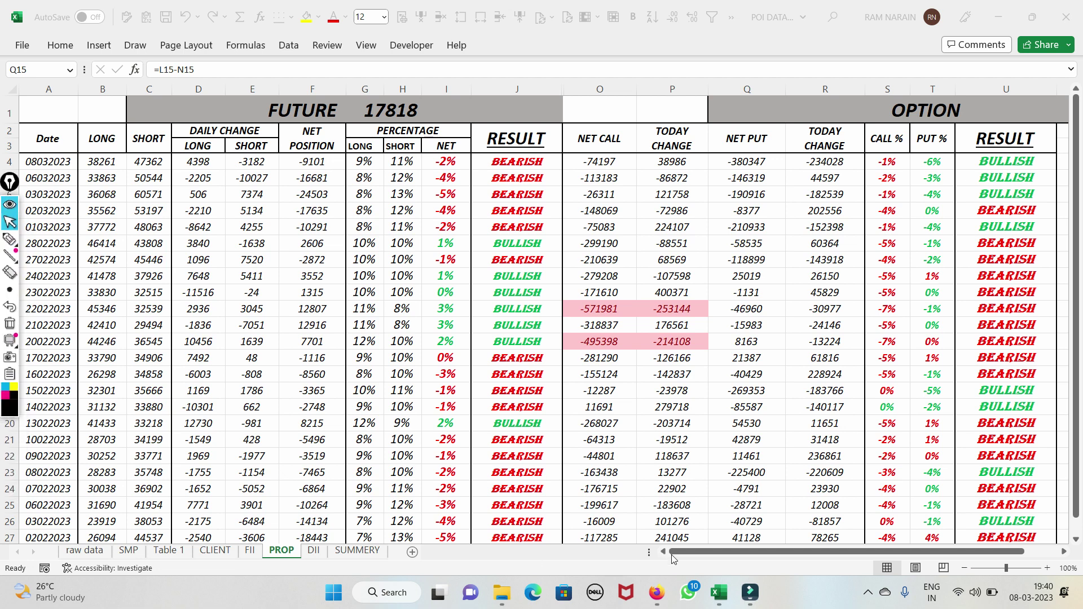
click(656, 592)
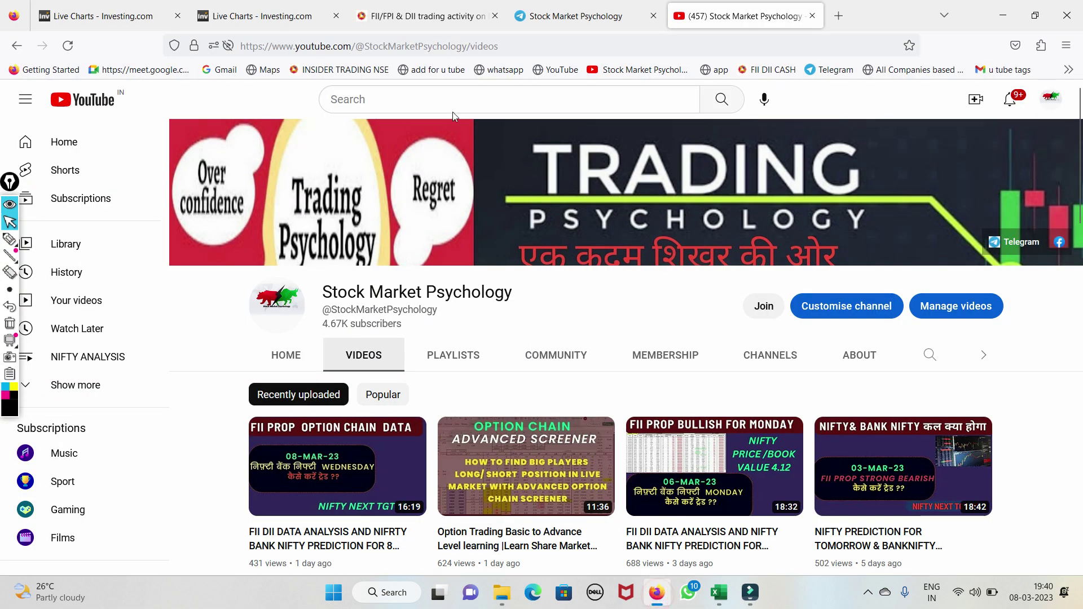
click(557, 16)
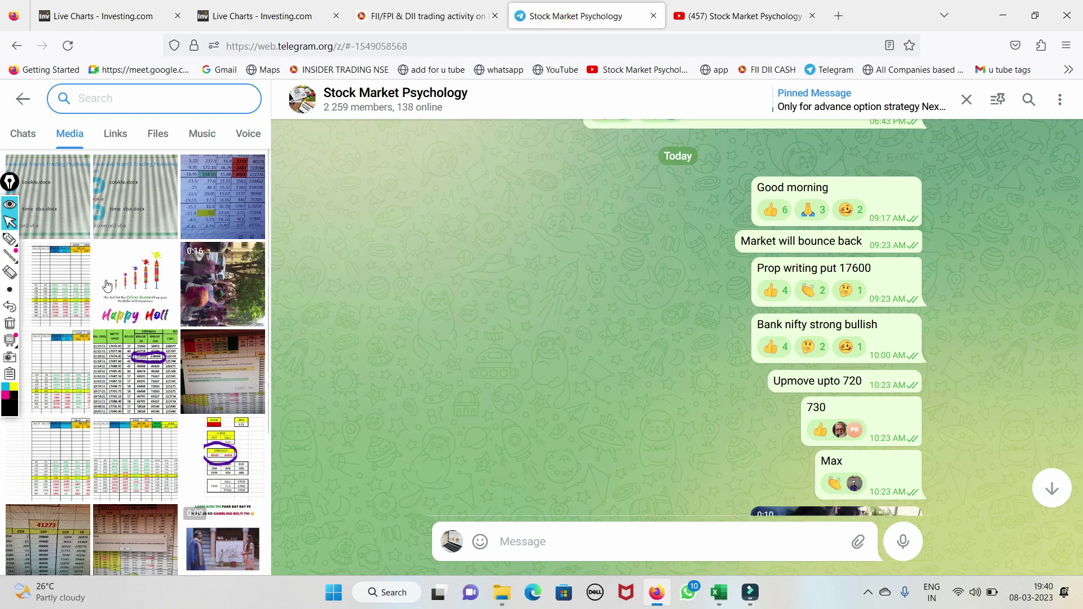
- Underline and box the "Prop writing put 17600" message twice with the pen, clearing the marks each time
click(9, 239)
mouse_move(818, 305)
mouse_down()
mouse_move(917, 309)
mouse_move(914, 285)
mouse_move(894, 285)
mouse_up()
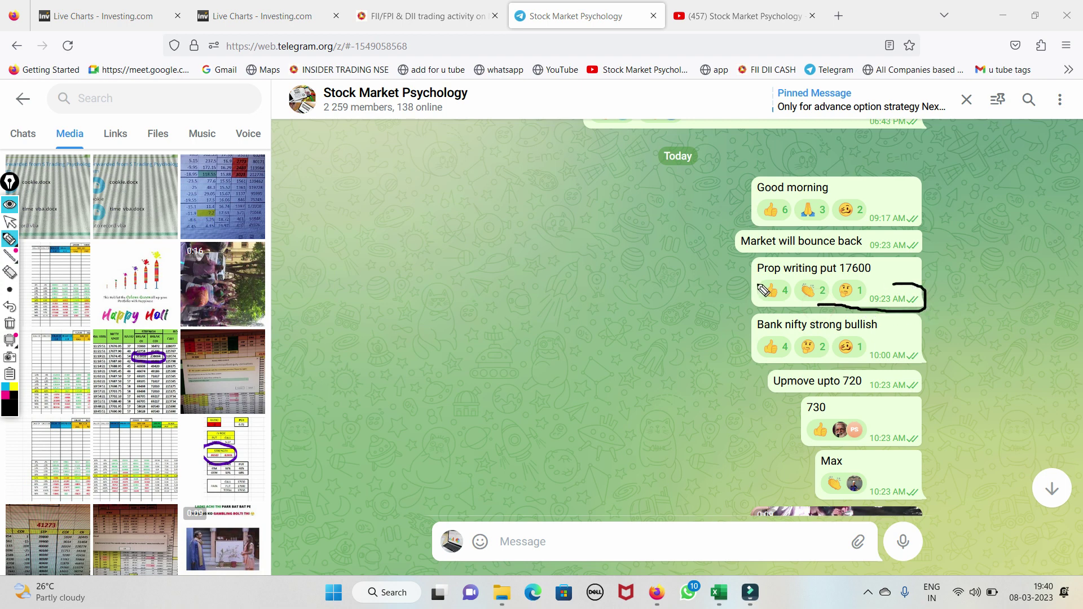
drag(761, 270, 824, 261)
mouse_move(742, 250)
mouse_down()
mouse_move(890, 251)
mouse_move(866, 286)
mouse_move(750, 288)
mouse_move(754, 259)
mouse_up()
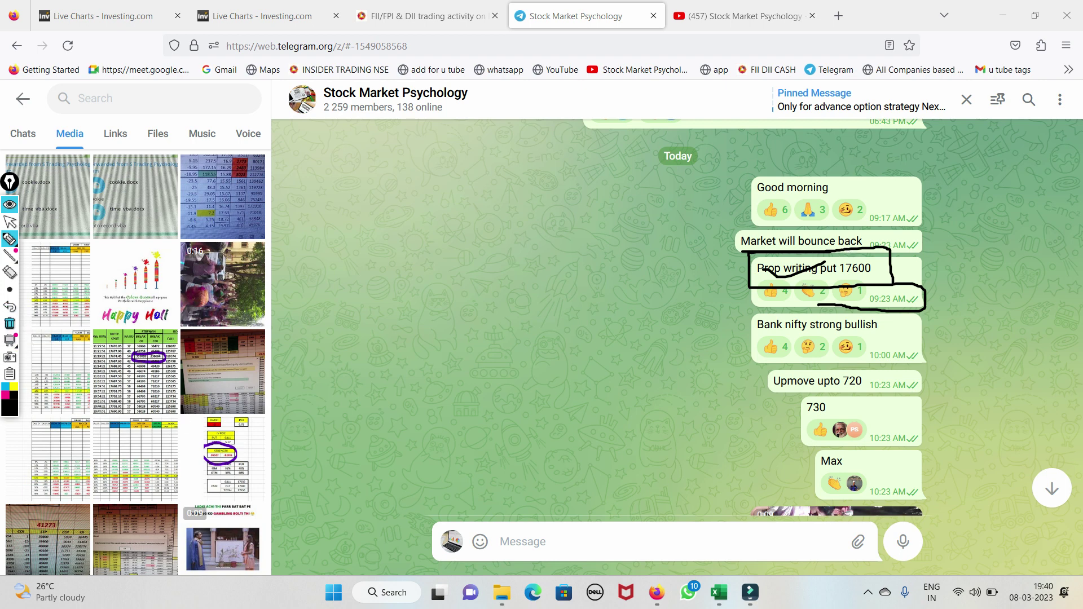
click(9, 324)
mouse_move(828, 287)
mouse_down()
mouse_move(730, 278)
mouse_move(826, 253)
mouse_up()
mouse_move(746, 260)
mouse_down()
mouse_move(891, 262)
mouse_move(894, 280)
mouse_move(795, 282)
mouse_move(722, 262)
mouse_up()
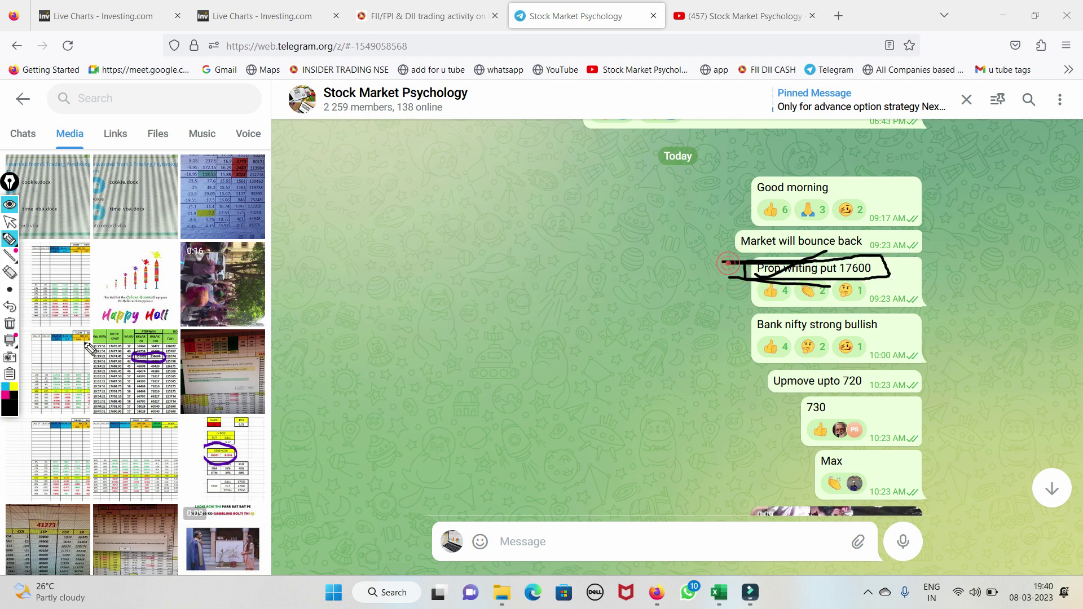
click(10, 324)
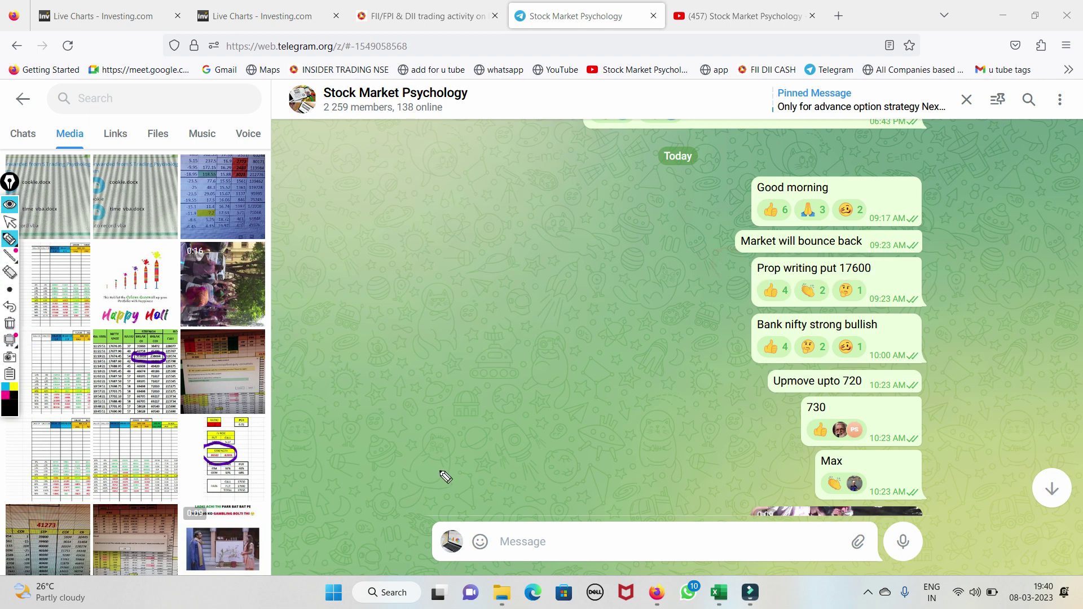
- Mark the "Bank nifty strong bullish", "Upmove upto 720" and "730" messages with the pen, and clear the marks
drag(722, 323, 816, 310)
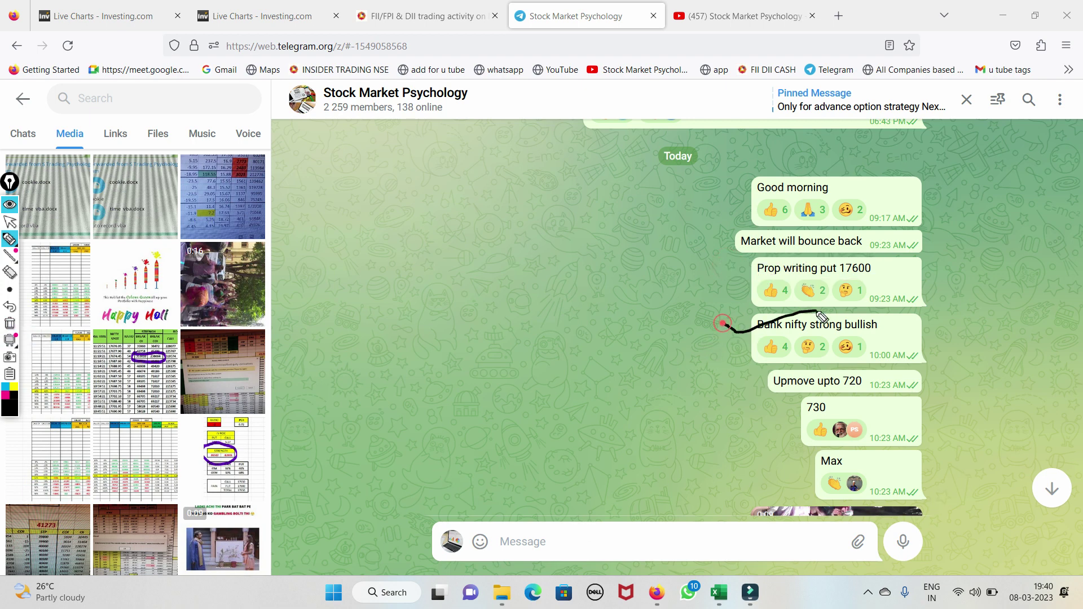
drag(725, 396, 927, 390)
mouse_move(770, 412)
mouse_down()
mouse_move(887, 407)
mouse_move(775, 402)
mouse_move(849, 406)
mouse_up()
mouse_move(930, 435)
mouse_down()
mouse_move(849, 433)
mouse_move(957, 442)
mouse_move(897, 450)
mouse_move(987, 398)
mouse_up()
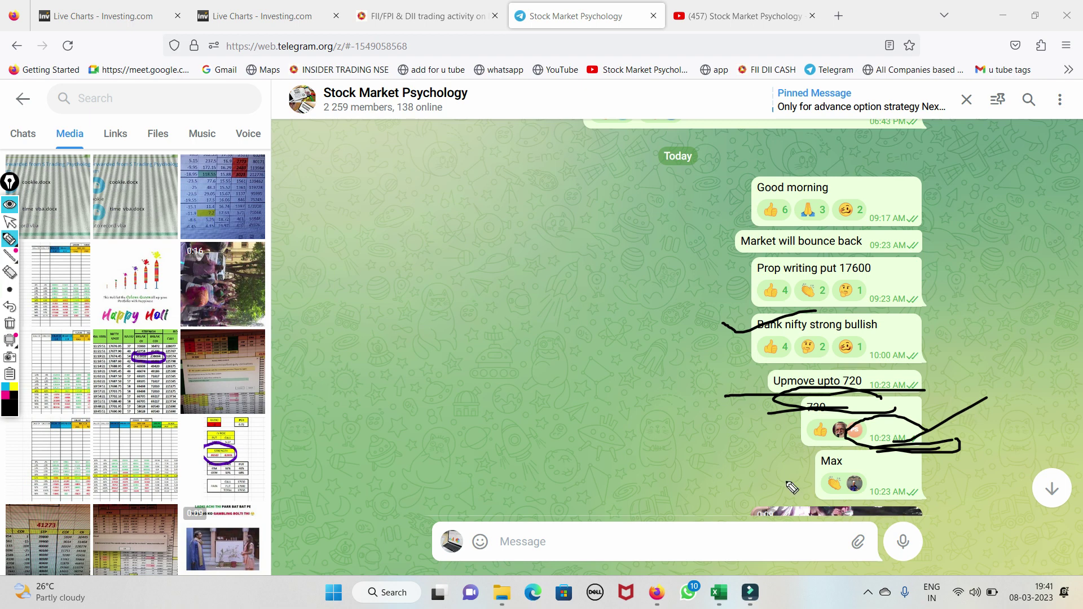
click(10, 323)
- Return to pointer mode and read through the rest of today's messages in the Telegram group
scroll(584, 303, up, 2)
click(9, 222)
scroll(584, 357, down, 3)
scroll(843, 454, down, 5)
scroll(836, 453, down, 1)
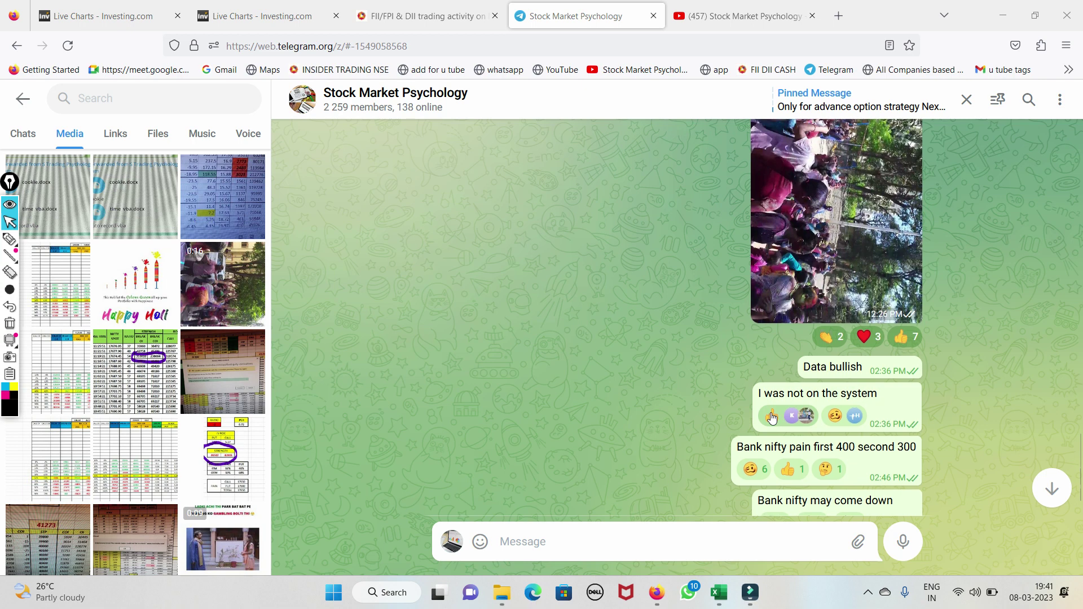
scroll(772, 418, down, 1)
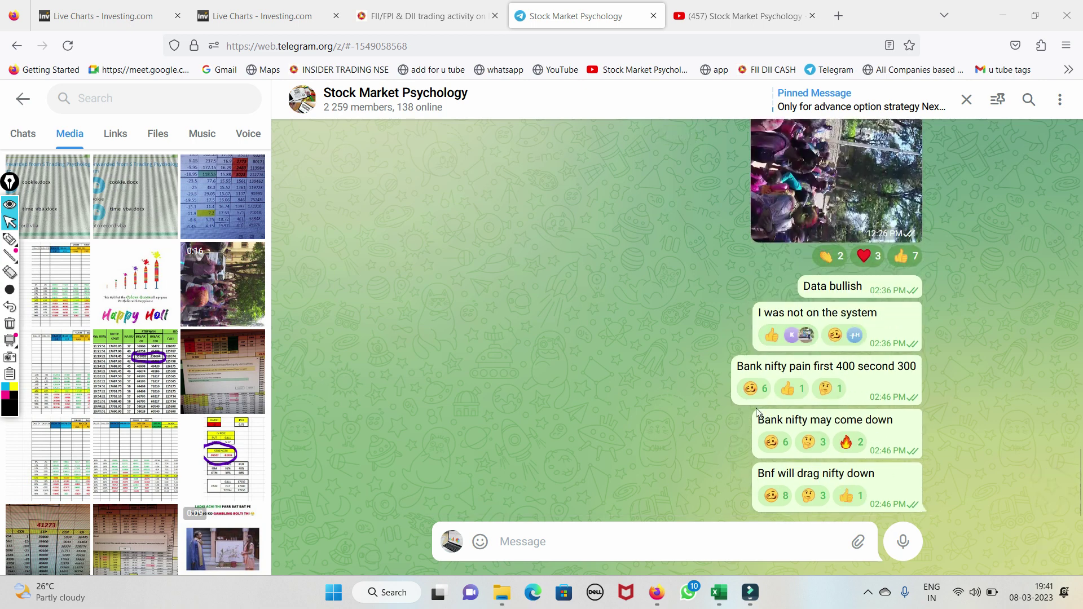
scroll(651, 422, up, 3)
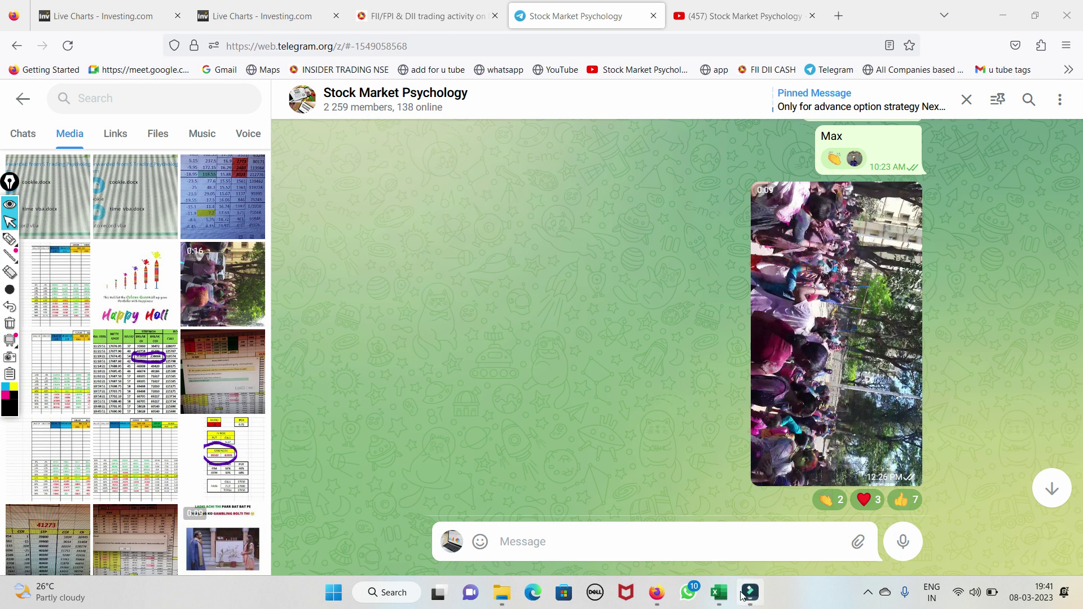
- Switch back to the POI data analysis workbook in Excel and open the CLIENT sheet
click(718, 593)
click(655, 513)
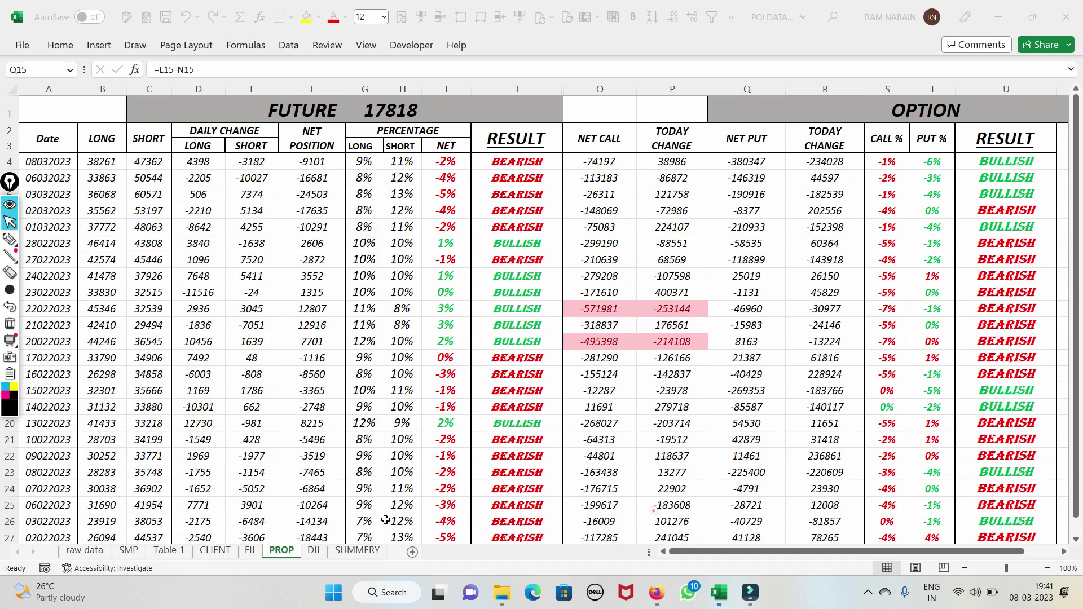
click(216, 551)
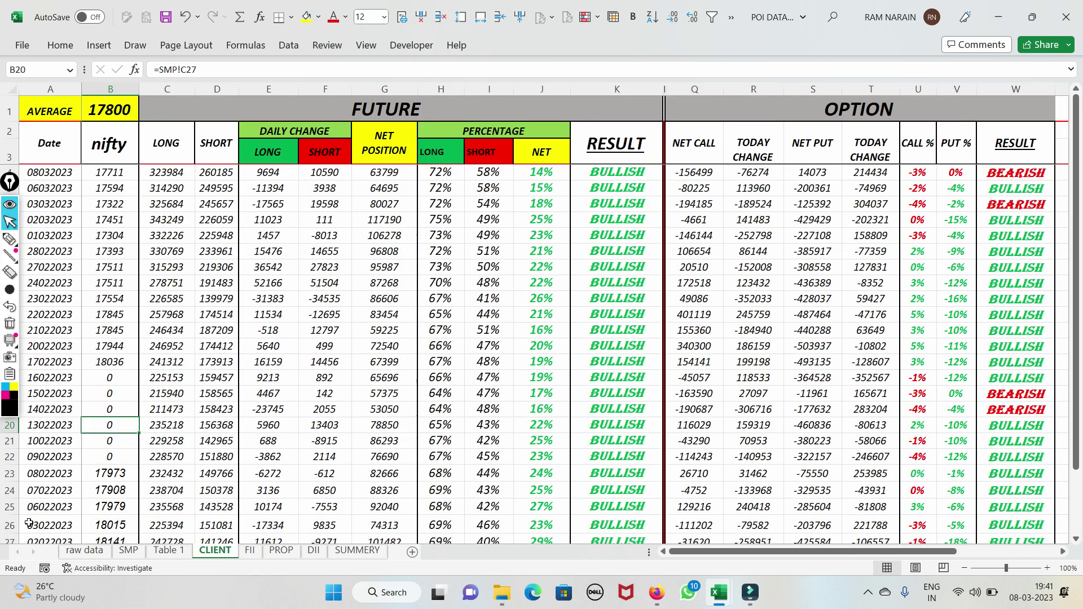
- Mark the 08032023 date and its nifty value on the CLIENT sheet with a thinner pen, and clear the marks
click(9, 239)
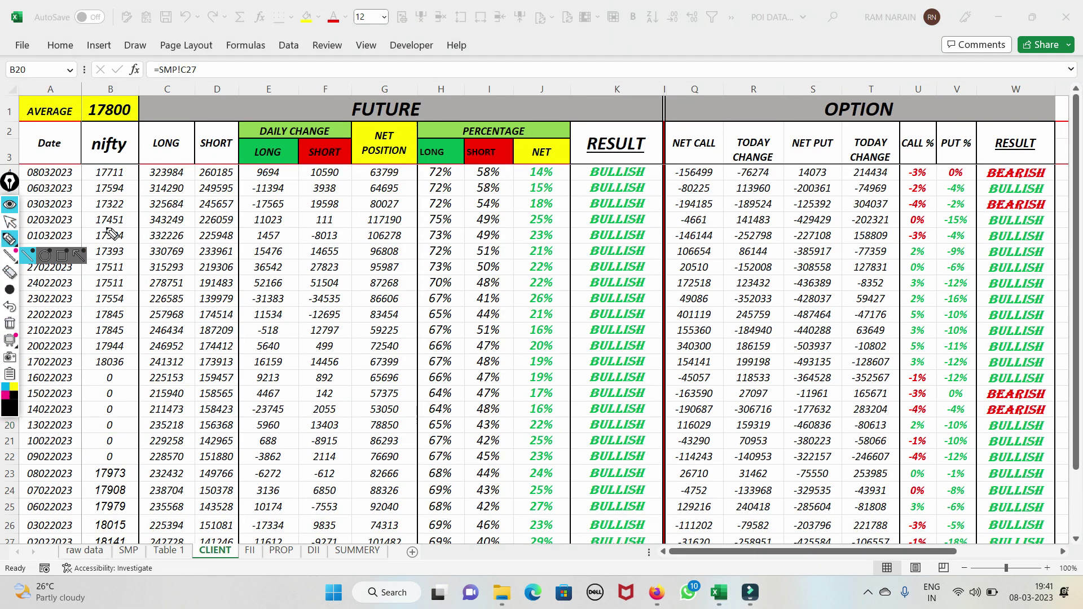
scroll(102, 322, down, 2)
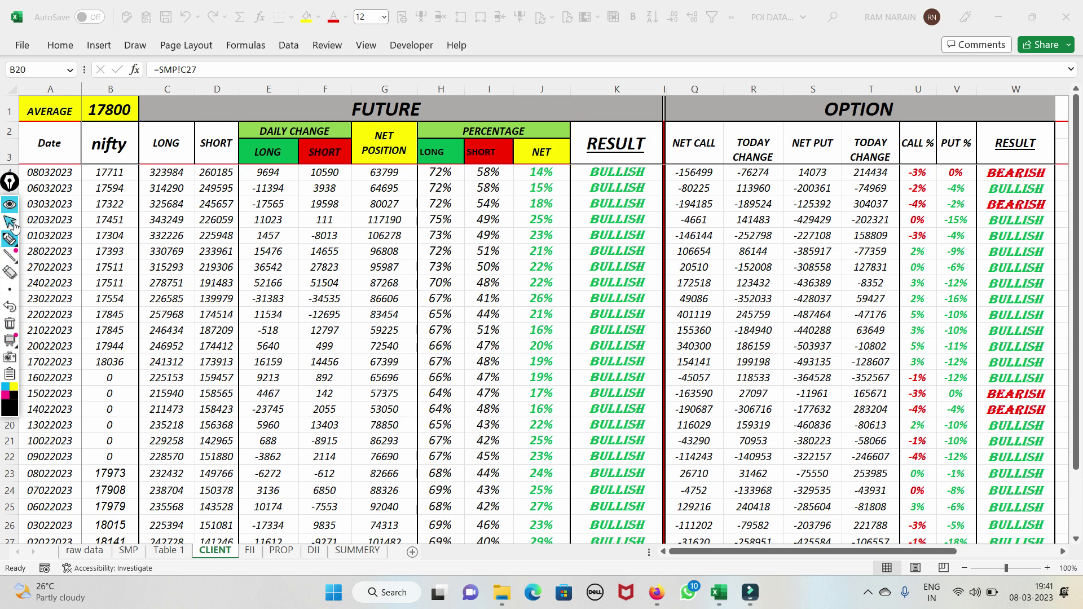
drag(42, 173, 88, 157)
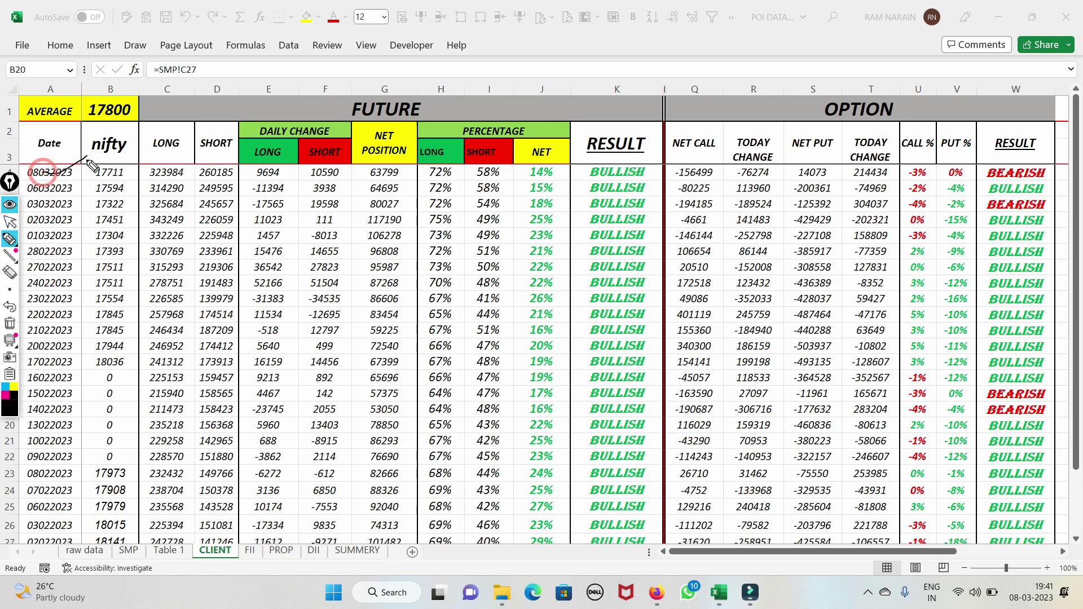
drag(90, 174, 161, 165)
click(127, 164)
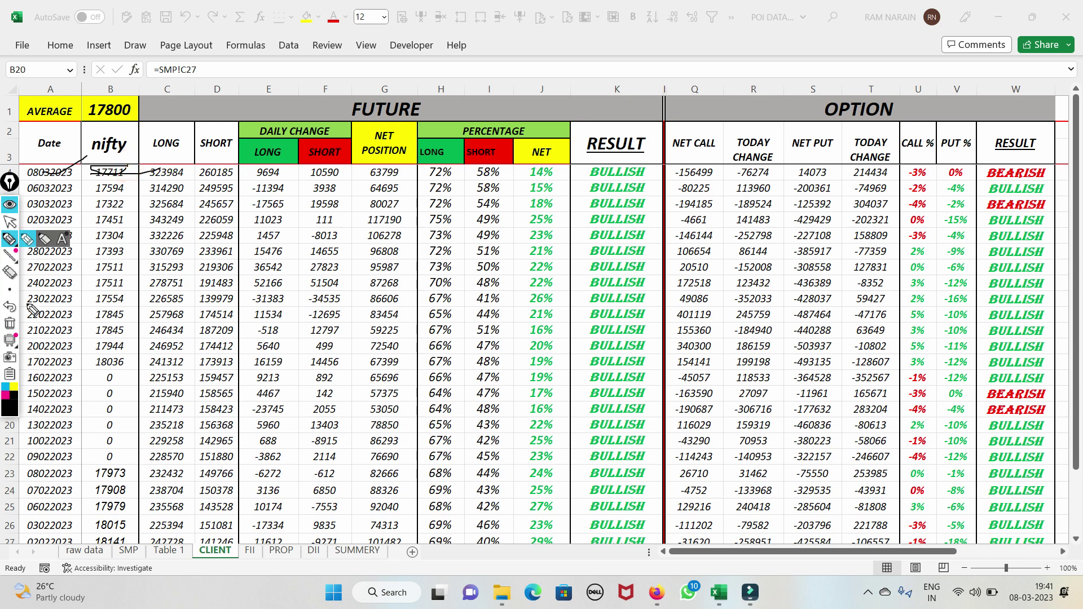
click(13, 326)
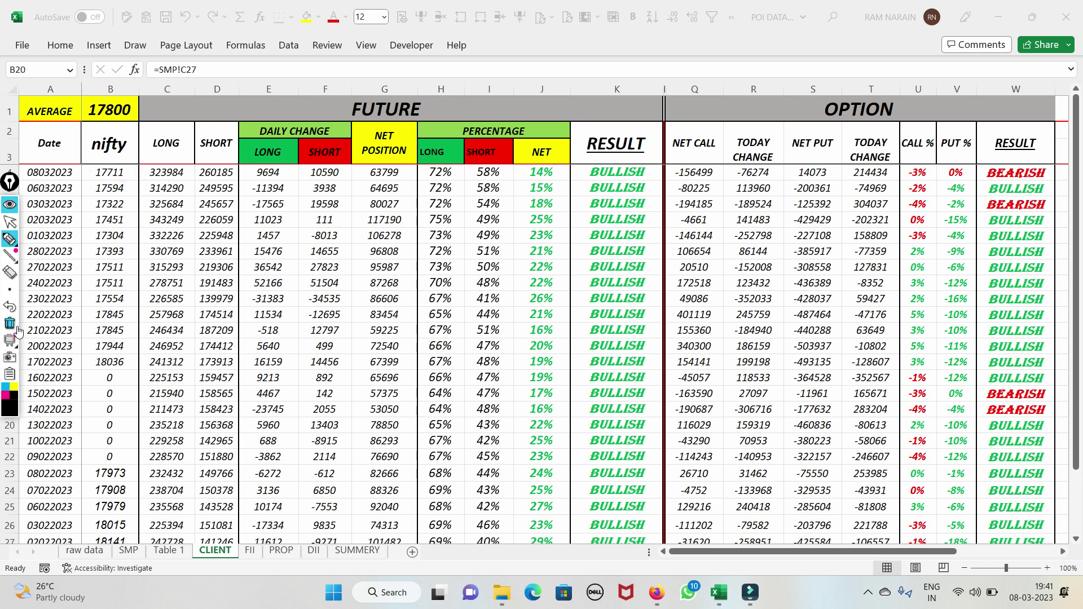
- Mark the area by the 08032023 LONG value with the pen, clear the marks and return to pointer mode
click(151, 172)
mouse_move(138, 192)
mouse_down()
mouse_move(180, 192)
mouse_move(172, 173)
mouse_up()
click(10, 326)
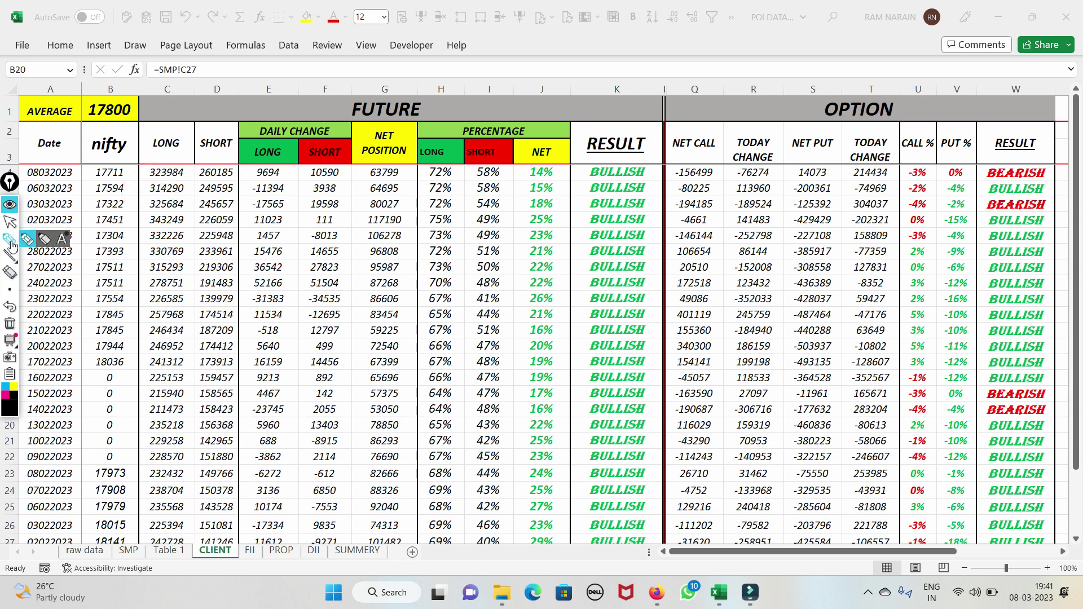
click(12, 223)
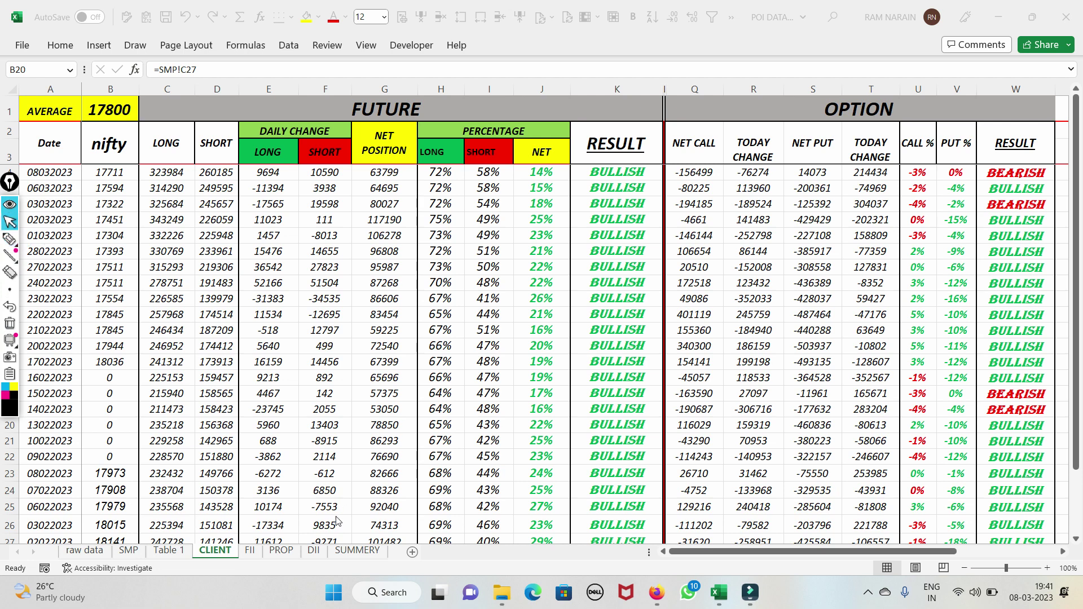
- Refresh the price table with the Open, High and Low Price rows on the raw data sheet
click(85, 550)
drag(733, 551, 933, 551)
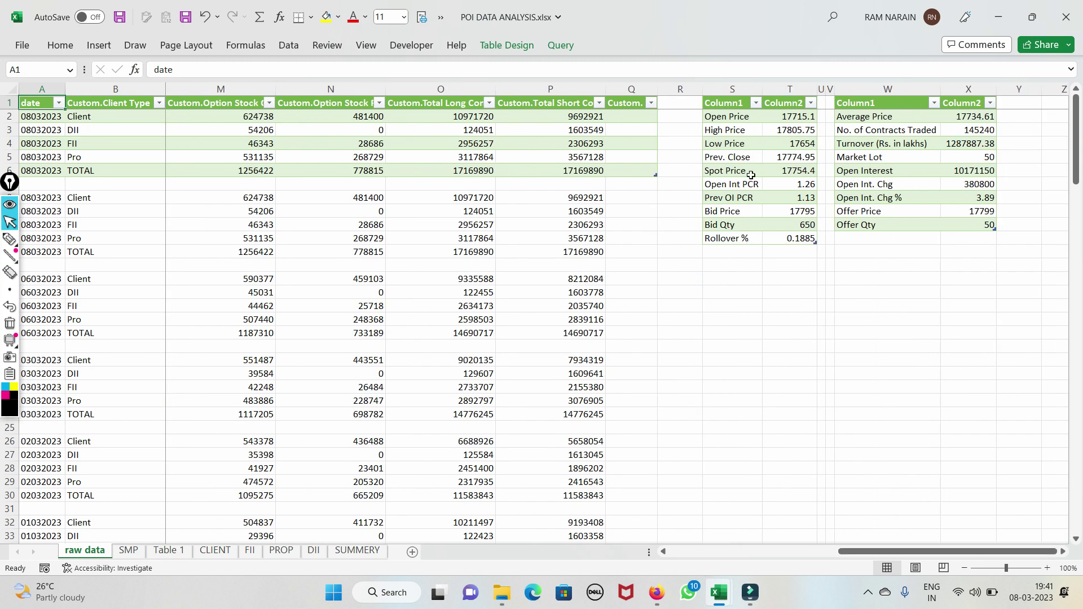
right_click(754, 147)
click(789, 269)
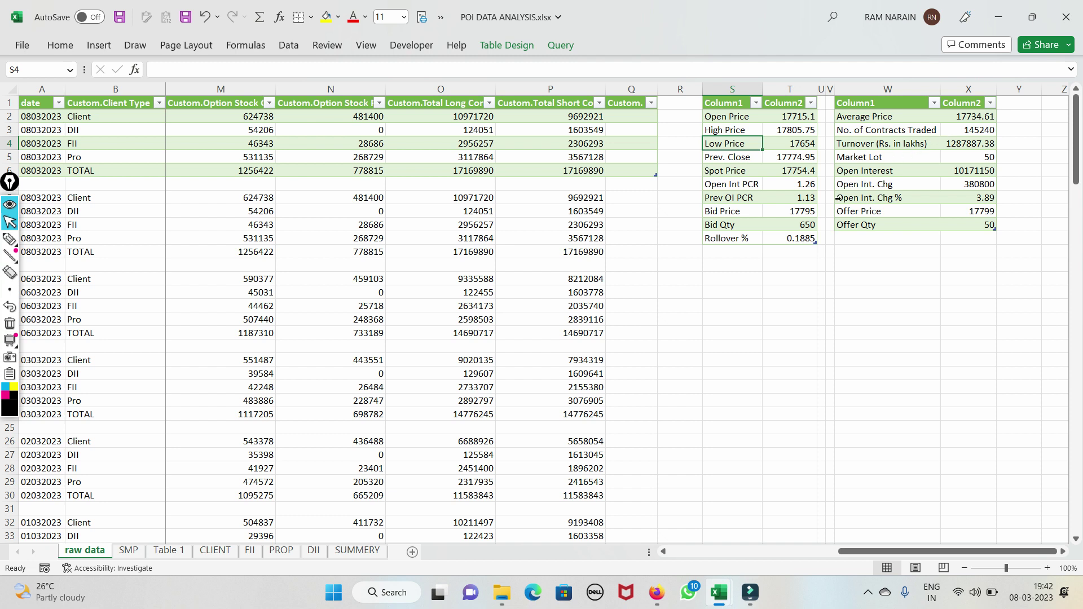
- Mark the 08032023 NIFTY and VWAP values on the SMP sheet with the pen, and clear the marks
click(129, 550)
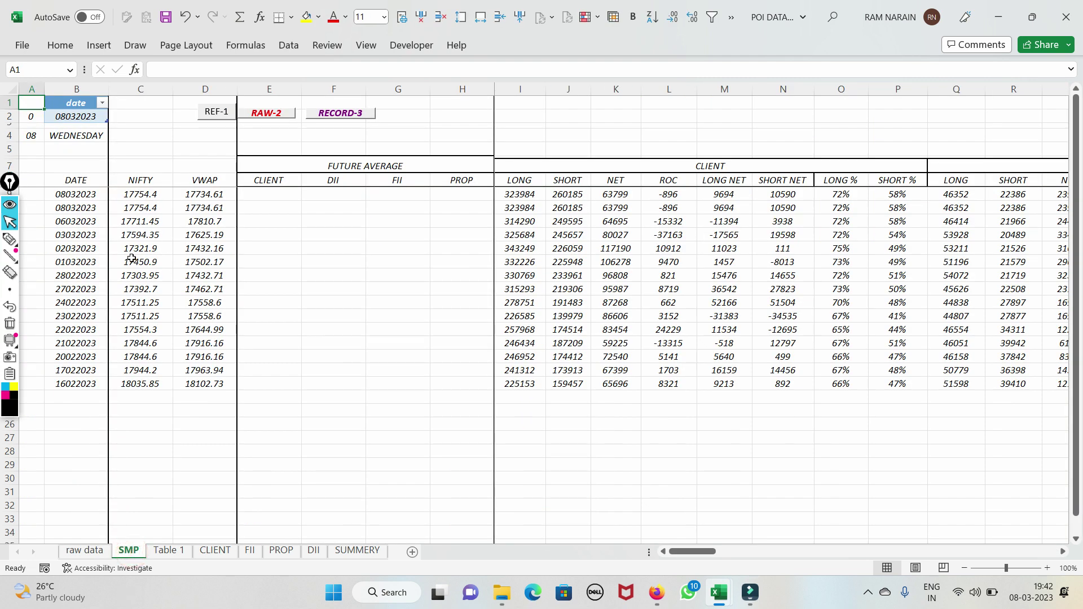
click(10, 239)
mouse_move(121, 198)
mouse_down()
mouse_move(161, 172)
mouse_move(181, 221)
mouse_move(224, 203)
mouse_up()
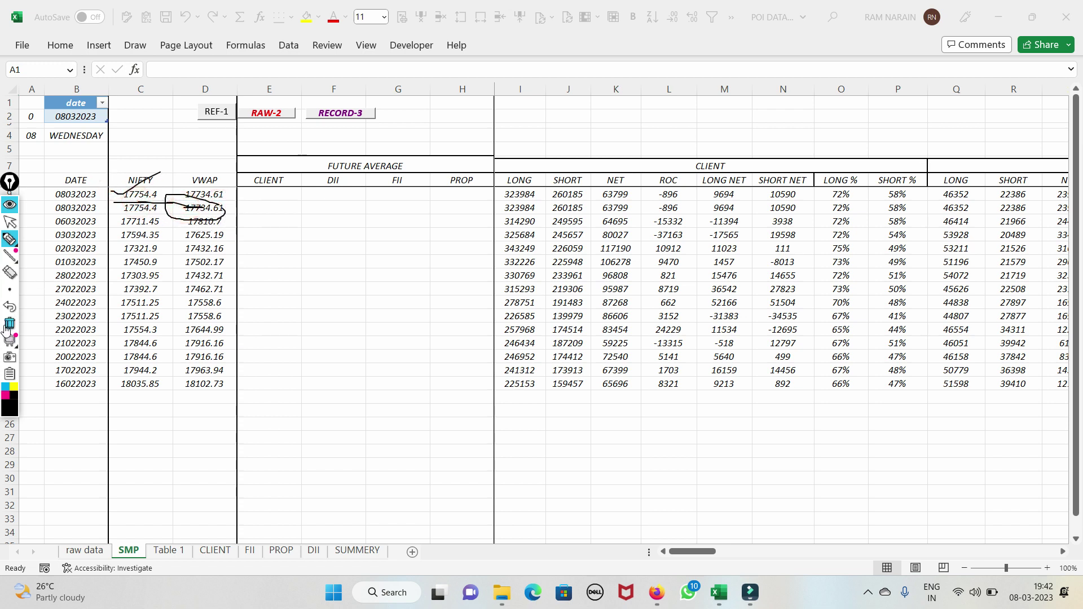
click(11, 292)
click(44, 289)
drag(186, 209, 279, 185)
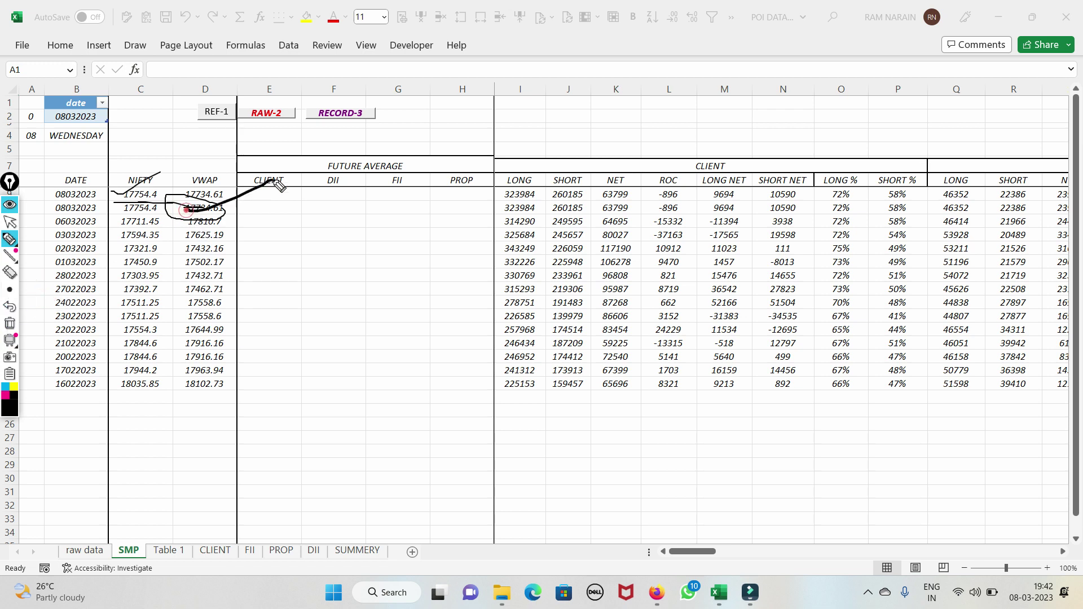
mouse_move(12, 349)
click(9, 324)
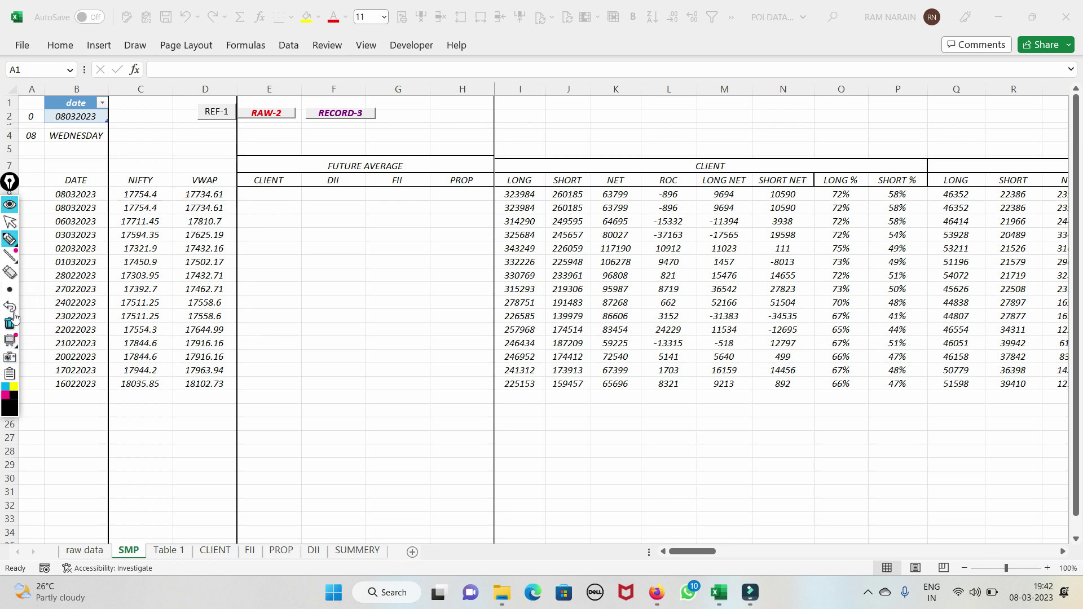
- Circle the 08032023 VWAP value with the thicker pen and return to pointer mode
mouse_move(242, 206)
mouse_down()
mouse_move(169, 211)
mouse_move(299, 201)
mouse_up()
click(16, 225)
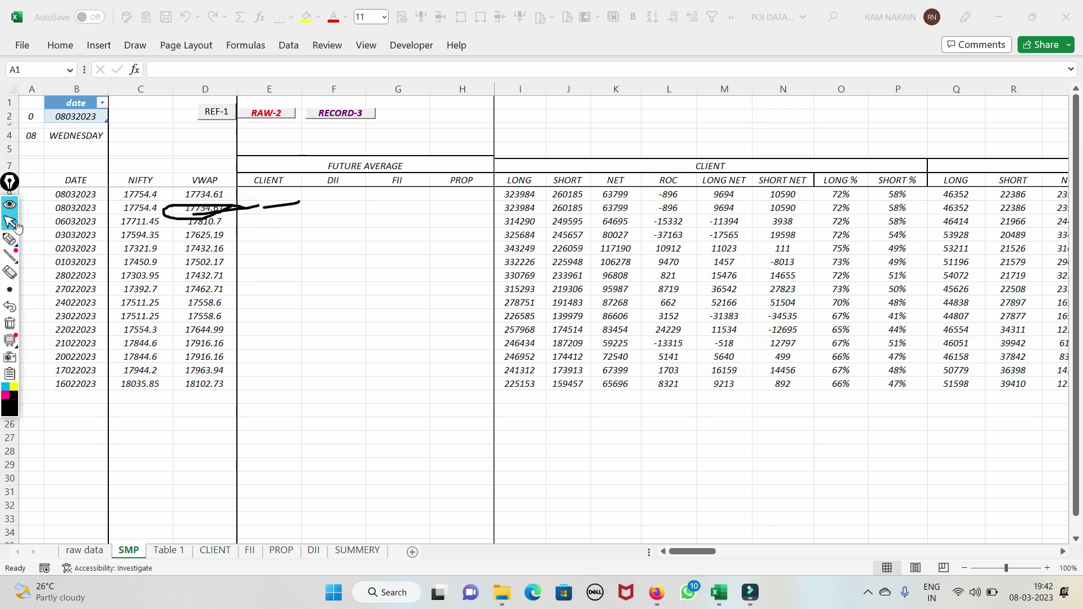
- Clear the pen marks from the SMP sheet and switch to the CLIENT sheet
click(10, 325)
mouse_move(10, 262)
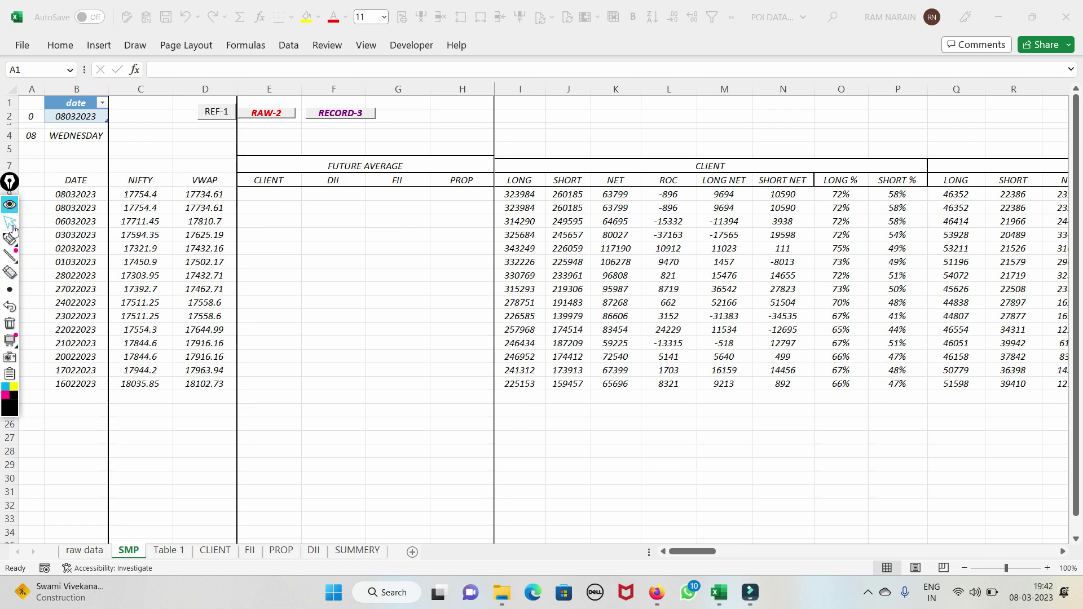
click(212, 550)
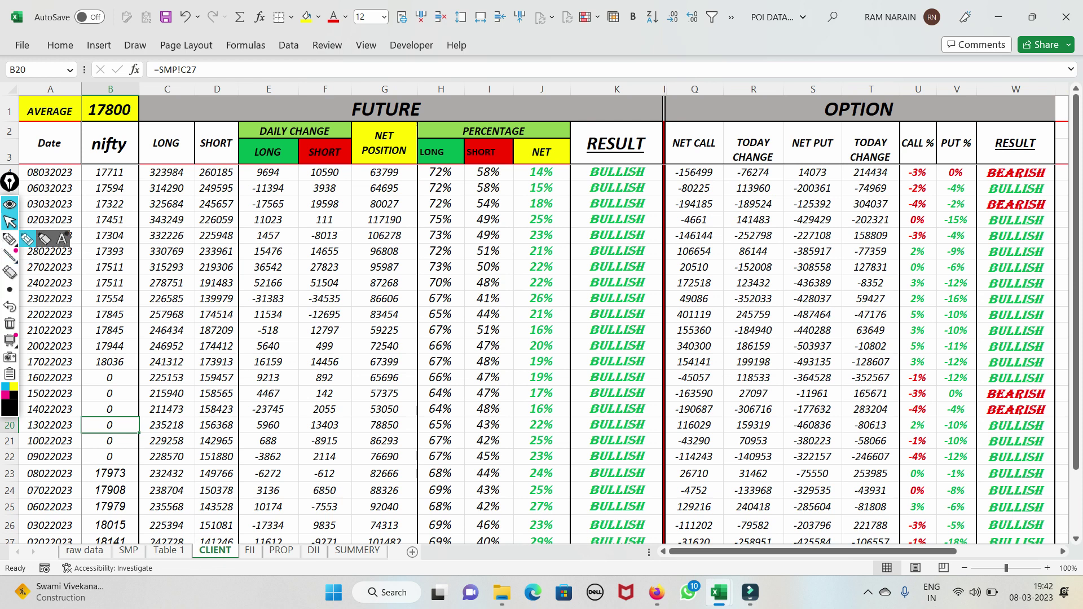
- Underline the 08032023 and 06032023 LONG and SHORT futures values with the pen, circle the 08032023 daily changes, and clear the marks
click(10, 239)
drag(139, 193, 195, 198)
drag(137, 177, 185, 184)
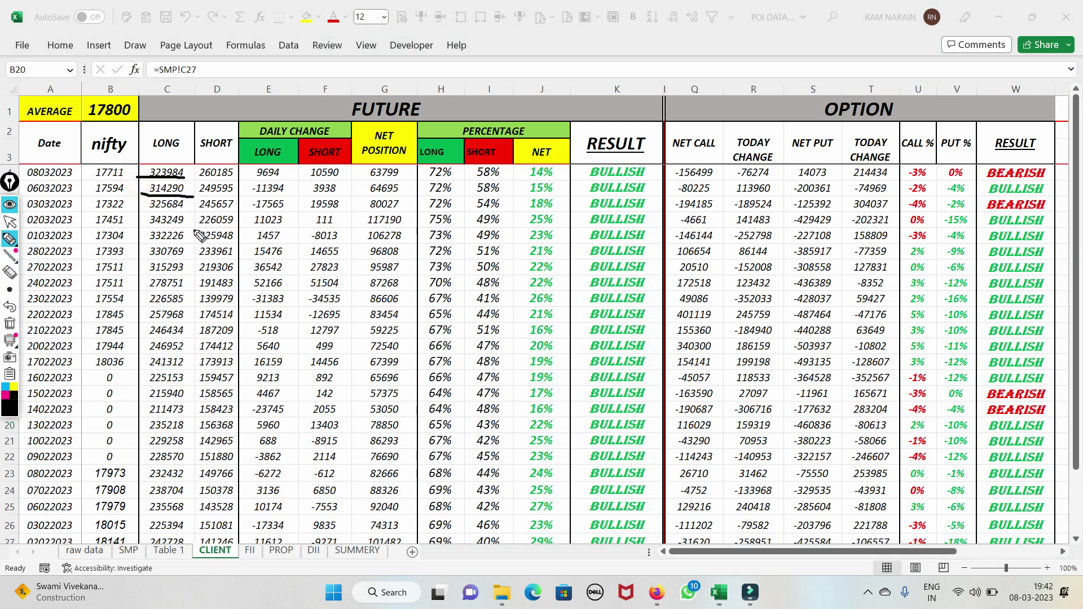
mouse_move(292, 167)
mouse_down()
mouse_move(255, 164)
mouse_move(267, 192)
mouse_move(333, 127)
mouse_up()
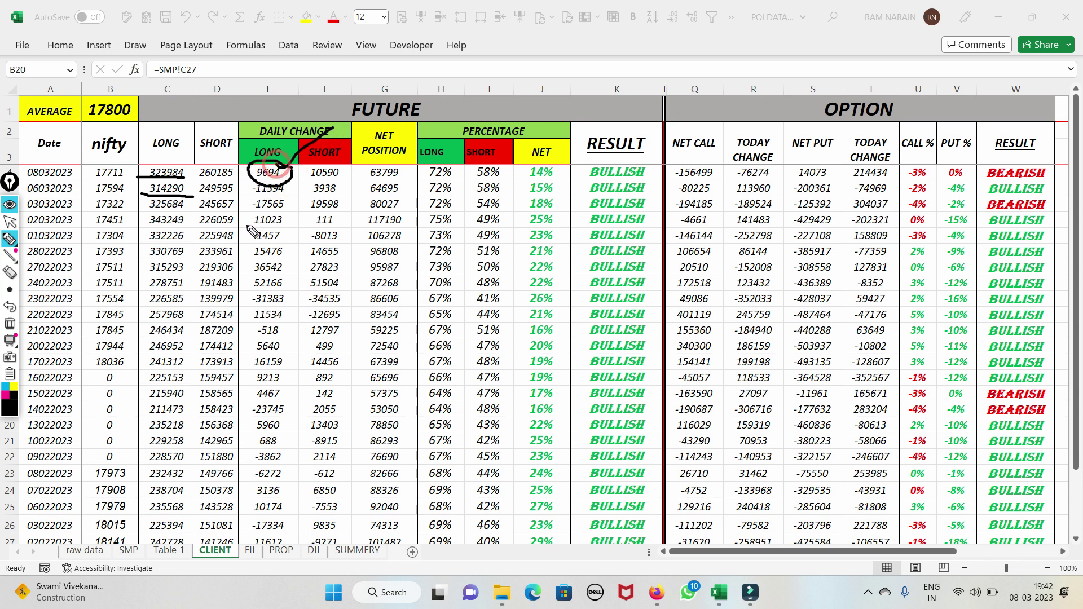
mouse_move(197, 197)
mouse_down()
mouse_move(237, 196)
mouse_move(227, 173)
mouse_up()
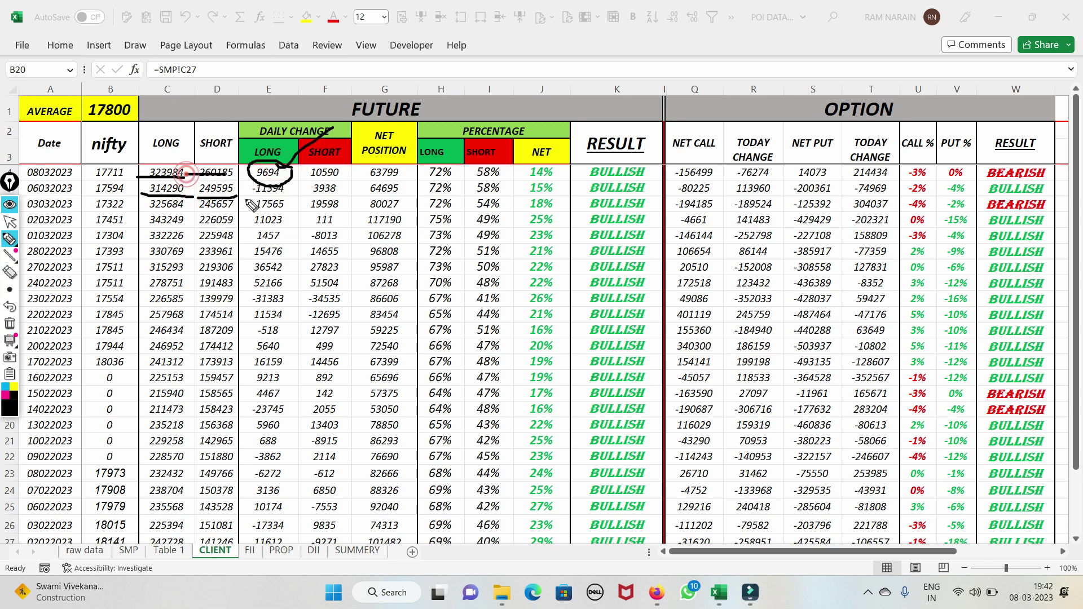
mouse_move(341, 167)
mouse_down()
mouse_move(314, 170)
mouse_move(307, 189)
mouse_move(345, 180)
mouse_move(316, 160)
mouse_move(361, 151)
mouse_up()
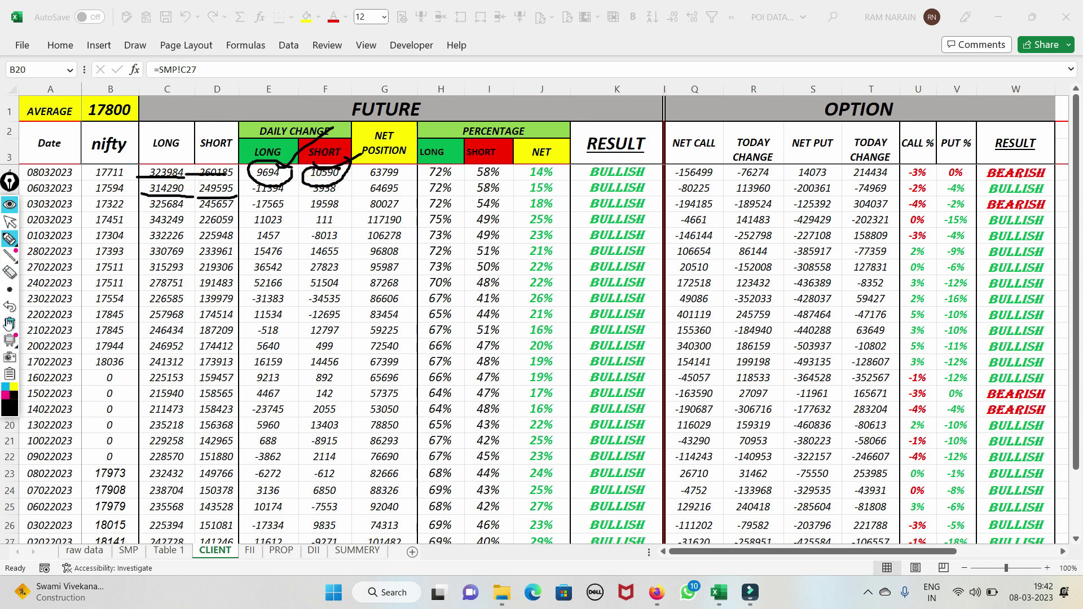
click(9, 323)
- Mark the 08032023 futures daily changes and the net position area with the pen, and clear the marks
mouse_move(257, 174)
mouse_down()
mouse_move(312, 145)
mouse_move(322, 169)
mouse_move(358, 131)
mouse_up()
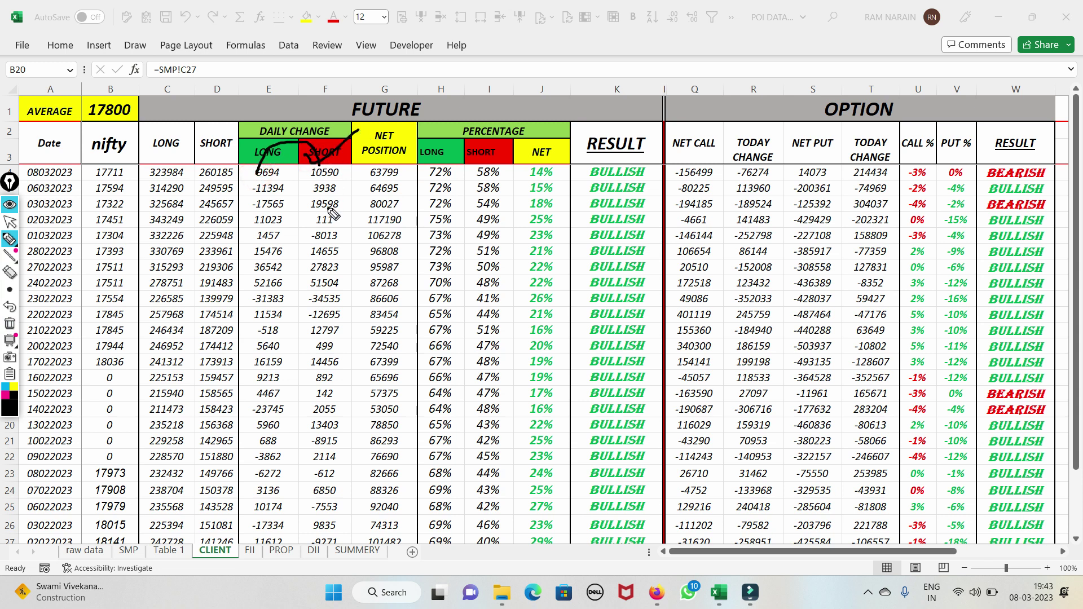
mouse_move(362, 192)
mouse_down()
mouse_move(384, 197)
mouse_move(407, 170)
mouse_up()
click(9, 323)
- Mark the latest two NET POSITION values and the LONG, SHORT and NET percentages with the pen, and clear the marks
drag(367, 194, 432, 193)
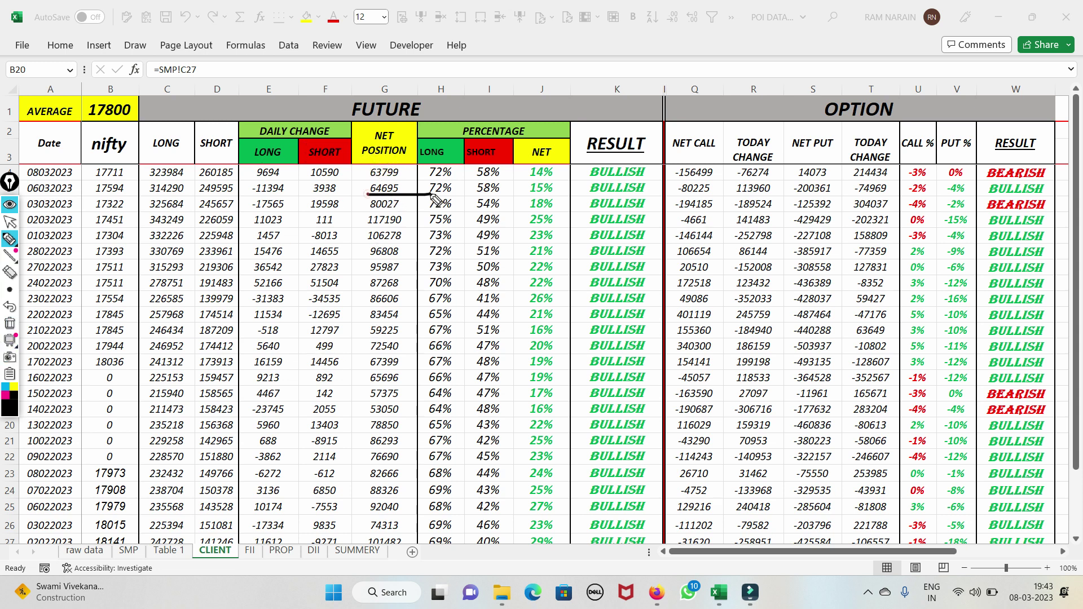
mouse_move(373, 176)
mouse_down()
mouse_move(437, 172)
mouse_move(449, 147)
mouse_up()
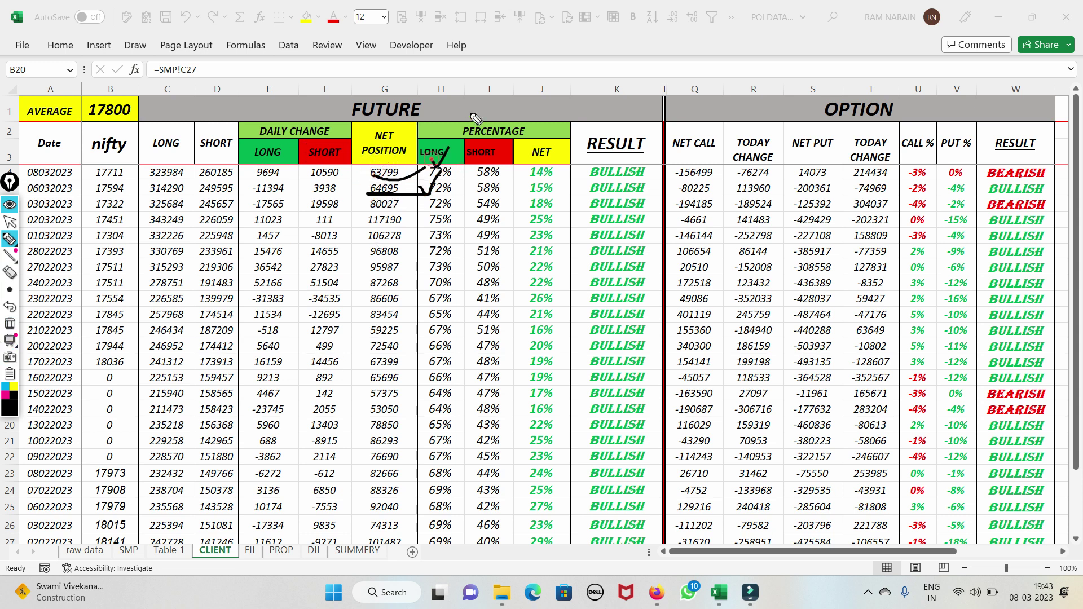
mouse_move(457, 189)
mouse_down()
mouse_move(489, 188)
mouse_move(514, 145)
mouse_up()
mouse_move(559, 173)
mouse_down()
mouse_move(533, 159)
mouse_move(524, 179)
mouse_move(566, 179)
mouse_up()
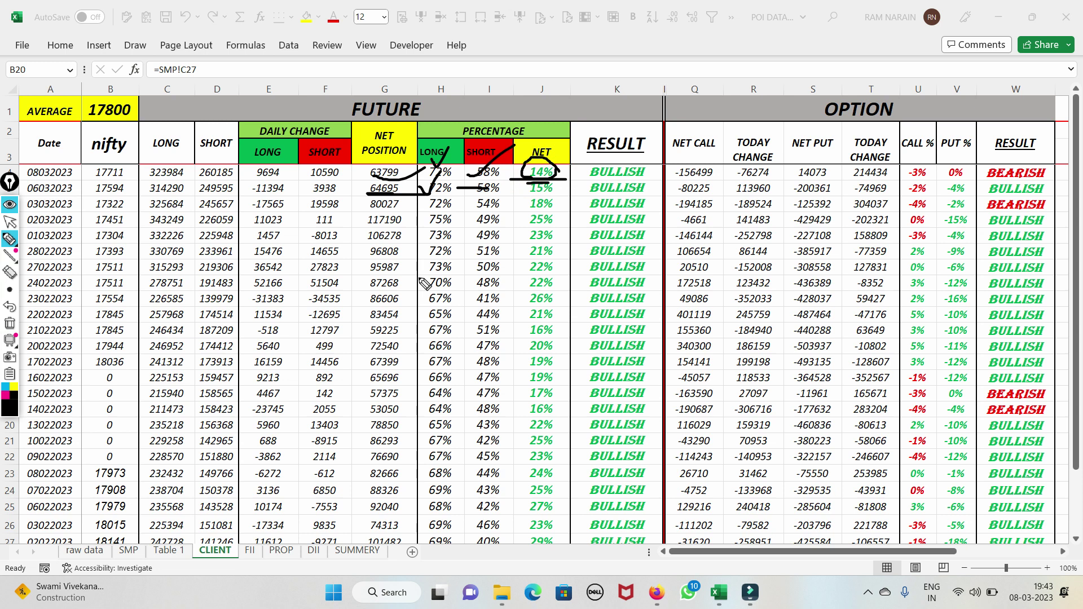
click(9, 324)
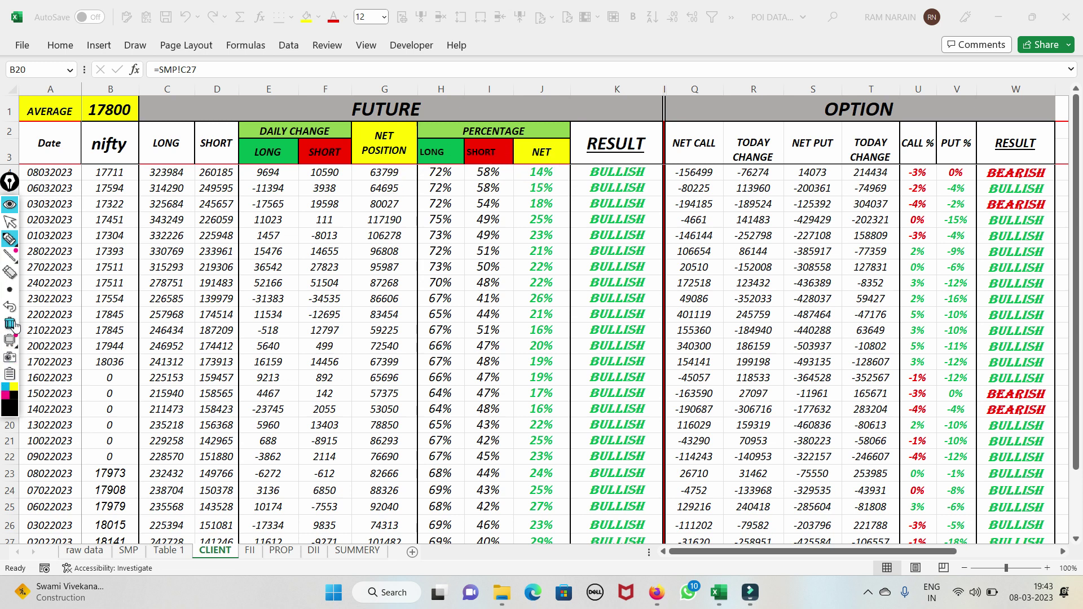
- Mark the 08032023 daily changes, circle its net position, and tick the futures RESULT and the OPTION heading
drag(254, 169, 344, 171)
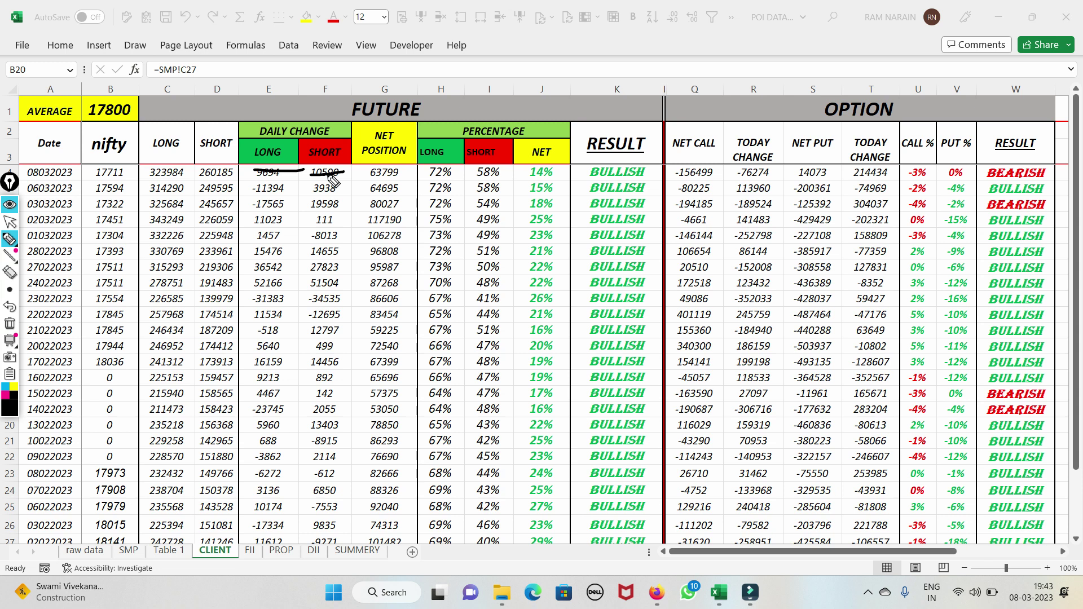
mouse_move(409, 168)
mouse_down()
mouse_move(356, 178)
mouse_move(471, 122)
mouse_up()
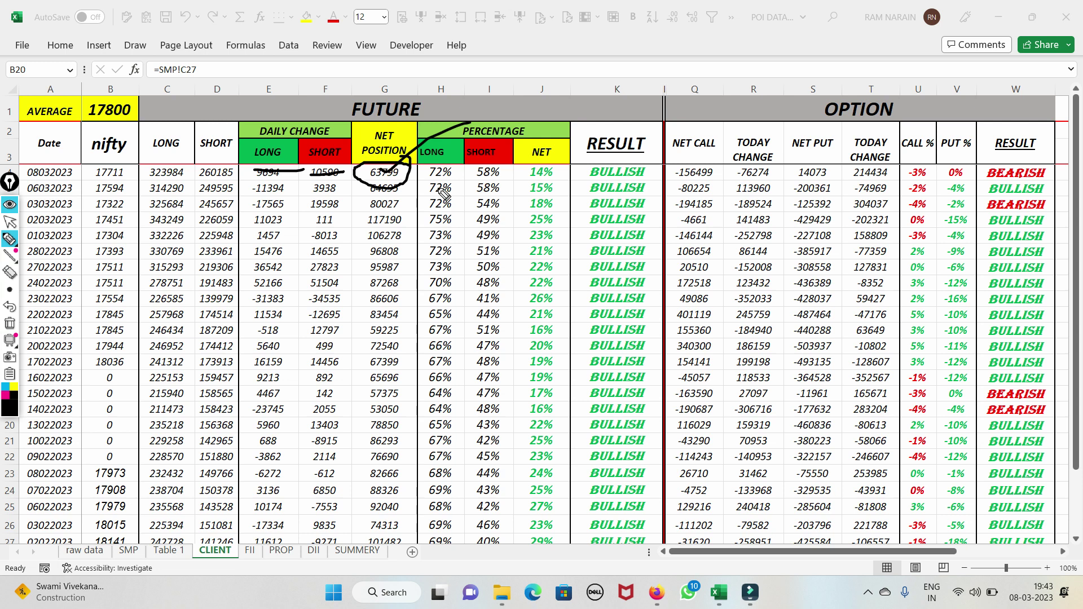
drag(570, 169, 661, 130)
drag(798, 114, 895, 71)
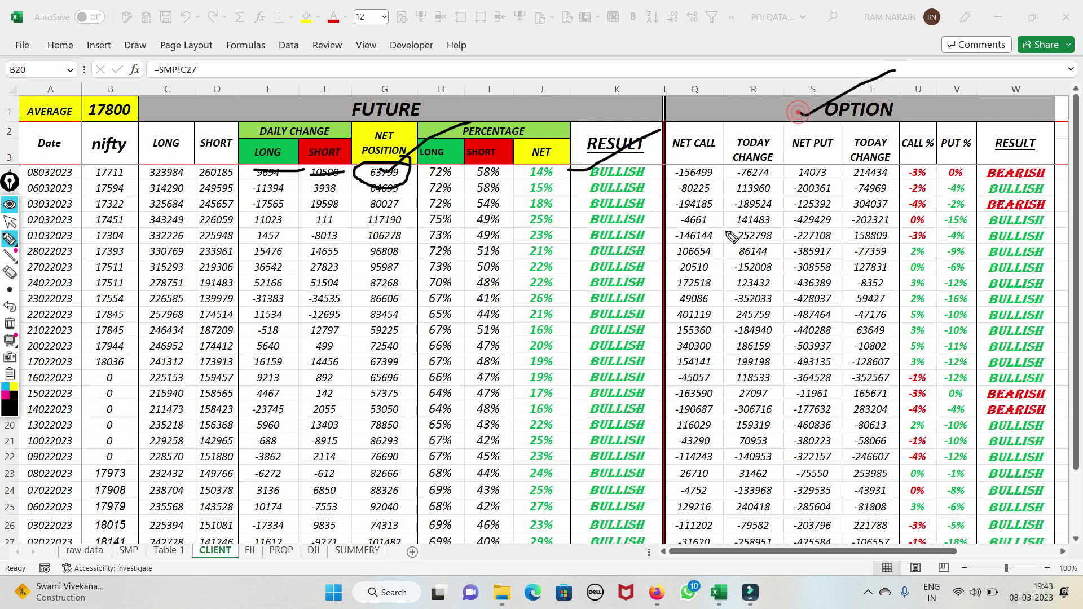
- Mark the 06032023 NET CALL value, circle and tick the 08032023 call change, and clear all marks
mouse_move(721, 184)
mouse_down()
mouse_move(680, 183)
mouse_move(694, 201)
mouse_move(731, 195)
mouse_move(661, 182)
mouse_up()
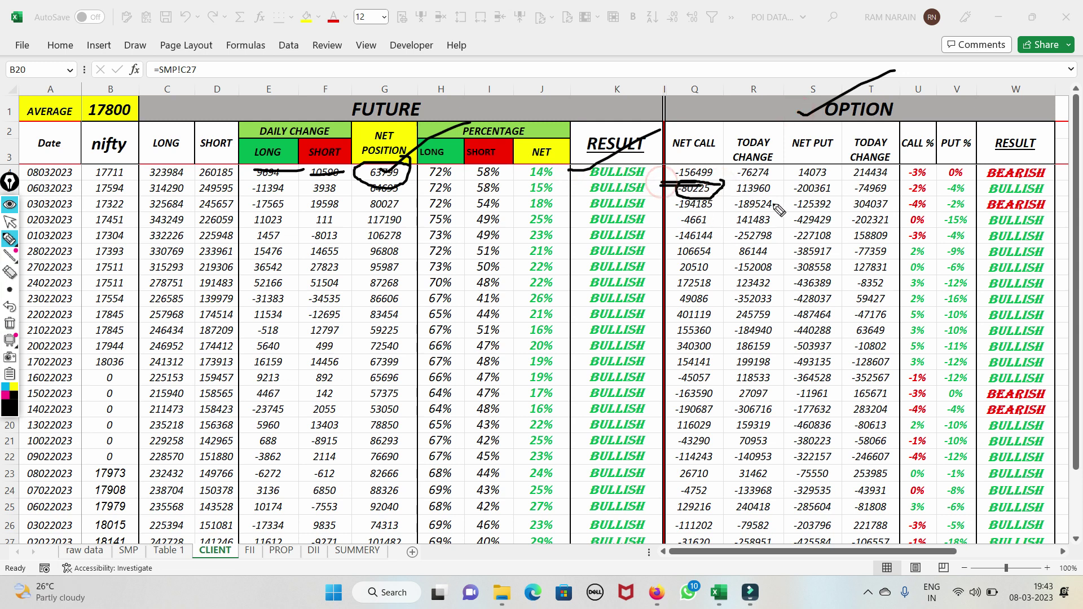
mouse_move(785, 167)
mouse_down()
mouse_move(736, 165)
mouse_move(726, 181)
mouse_move(856, 115)
mouse_up()
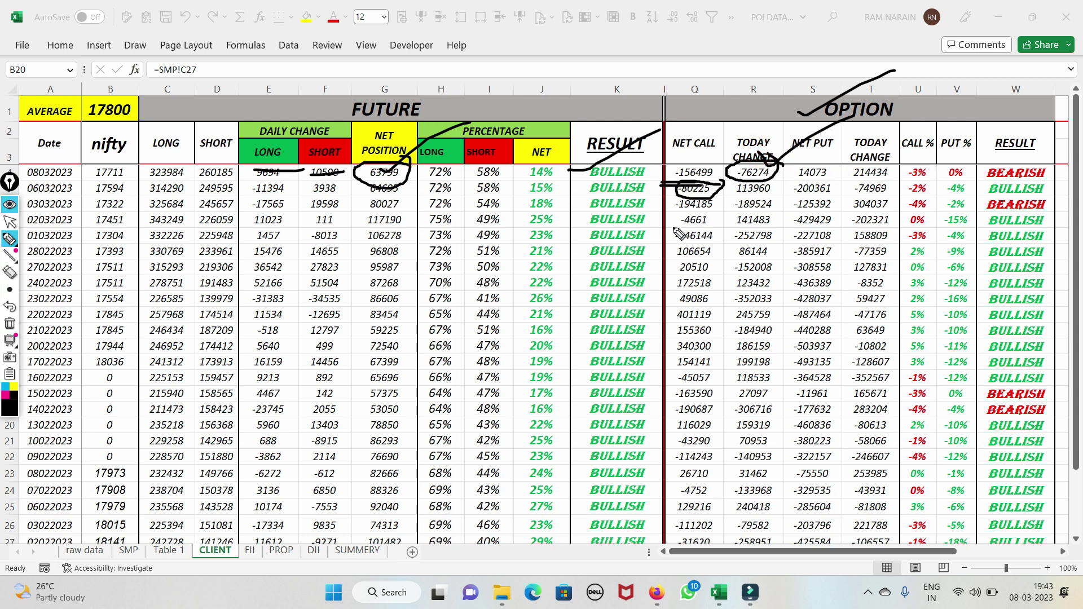
mouse_move(740, 138)
mouse_down()
mouse_move(704, 186)
mouse_move(683, 303)
mouse_move(777, 212)
mouse_up()
key(Delete)
- Mark the 08032023 NET CALL value, the 06032023 NET PUT value and the 08032023 call and put changes, and clear the marks
mouse_move(790, 166)
mouse_down()
mouse_move(714, 149)
mouse_move(784, 164)
mouse_up()
drag(687, 167, 778, 120)
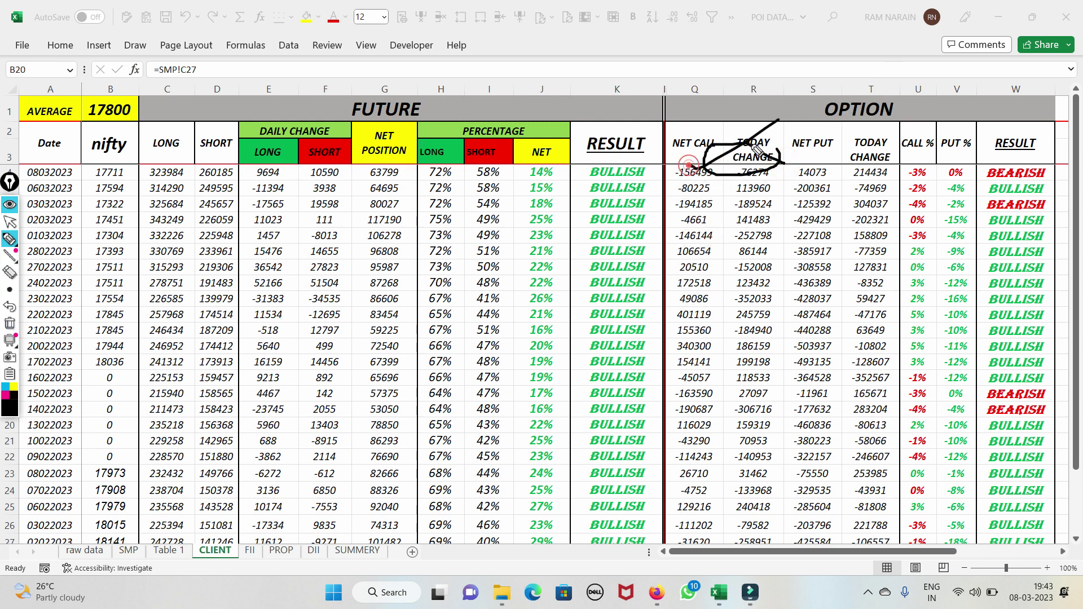
mouse_move(786, 194)
mouse_down()
mouse_move(848, 194)
mouse_move(796, 192)
mouse_up()
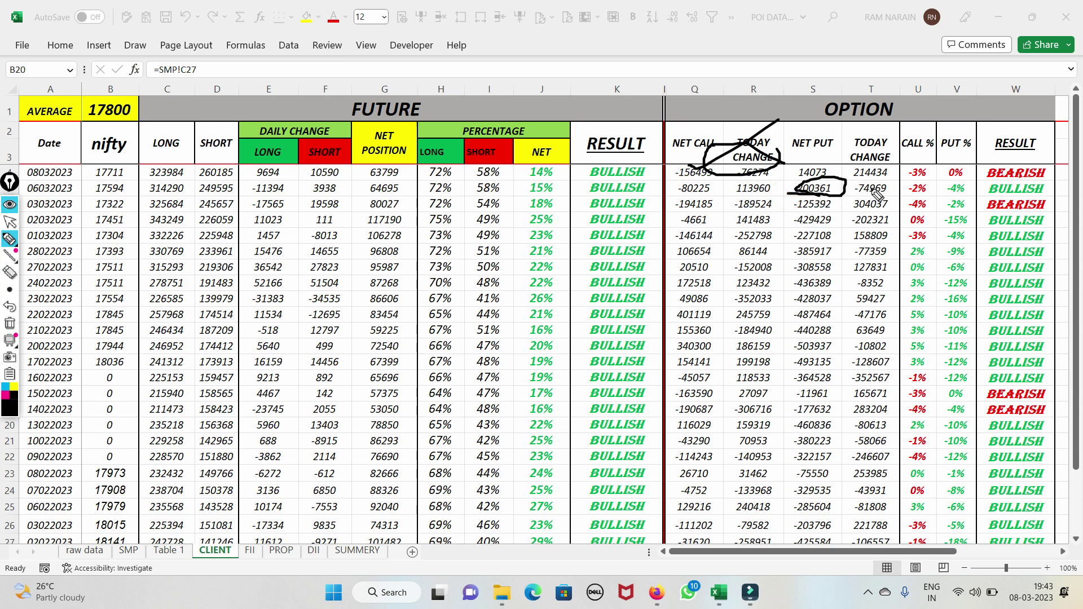
mouse_move(895, 180)
mouse_down()
mouse_move(841, 180)
mouse_move(953, 176)
mouse_up()
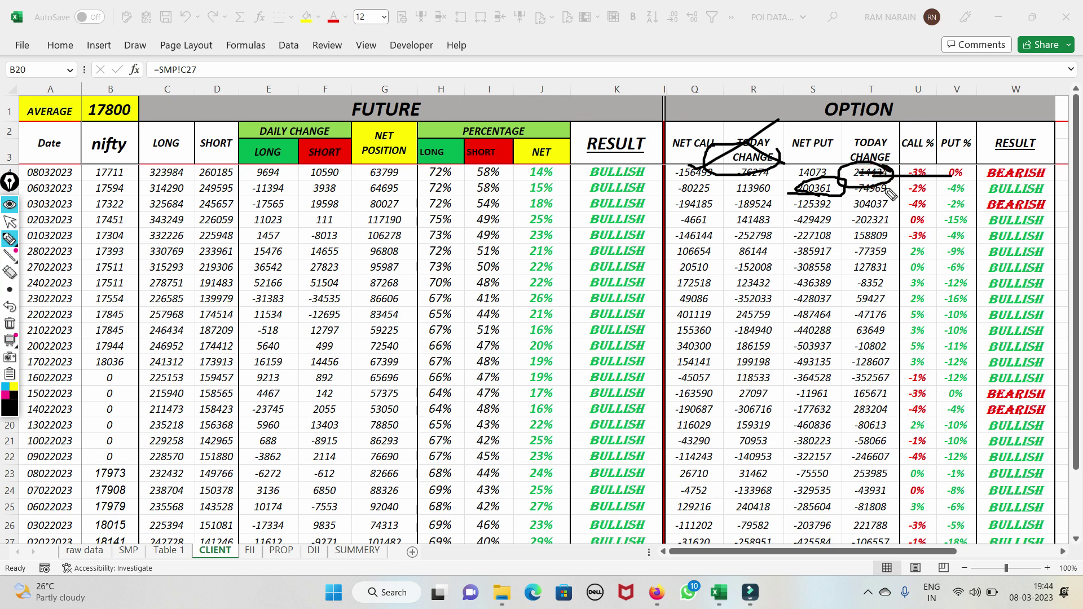
click(9, 323)
- Mark the 08032023 short change and option values with the pen, draw a large tick over the call columns, clear everything and return to pointer mode
drag(800, 170, 881, 135)
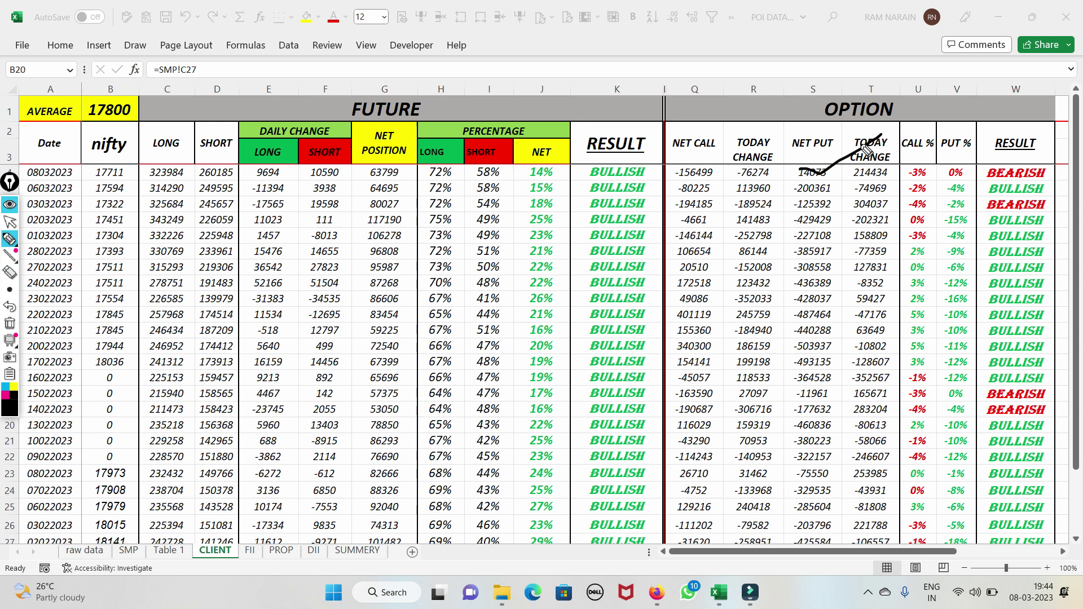
mouse_move(709, 202)
mouse_down()
mouse_move(725, 286)
mouse_move(774, 207)
mouse_up()
mouse_move(389, 150)
mouse_down()
mouse_move(310, 179)
mouse_move(422, 164)
mouse_up()
drag(314, 181, 376, 180)
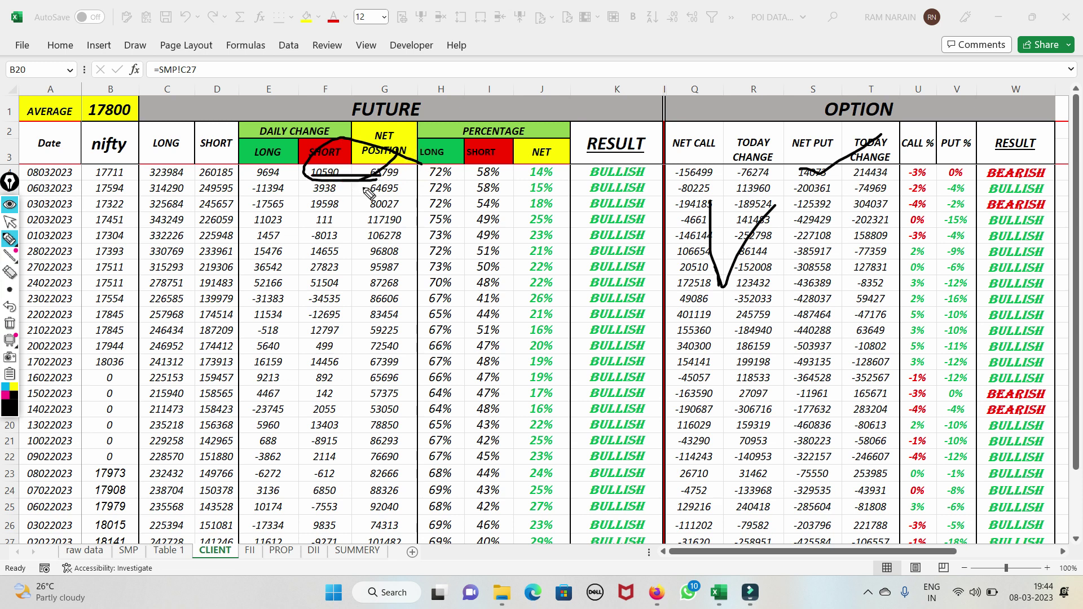
drag(684, 177, 881, 177)
drag(684, 171, 812, 170)
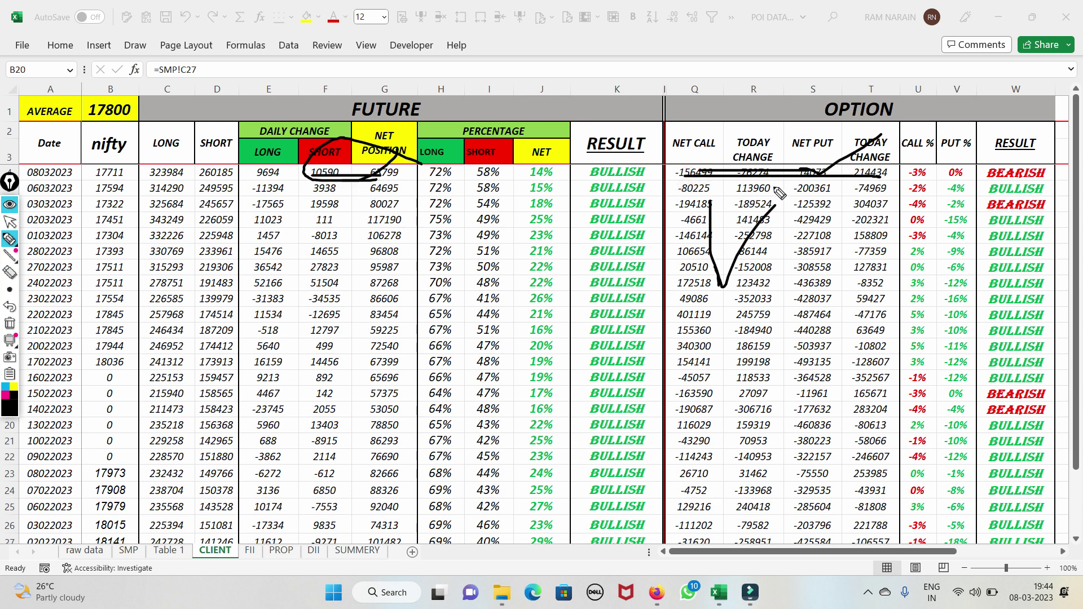
click(10, 322)
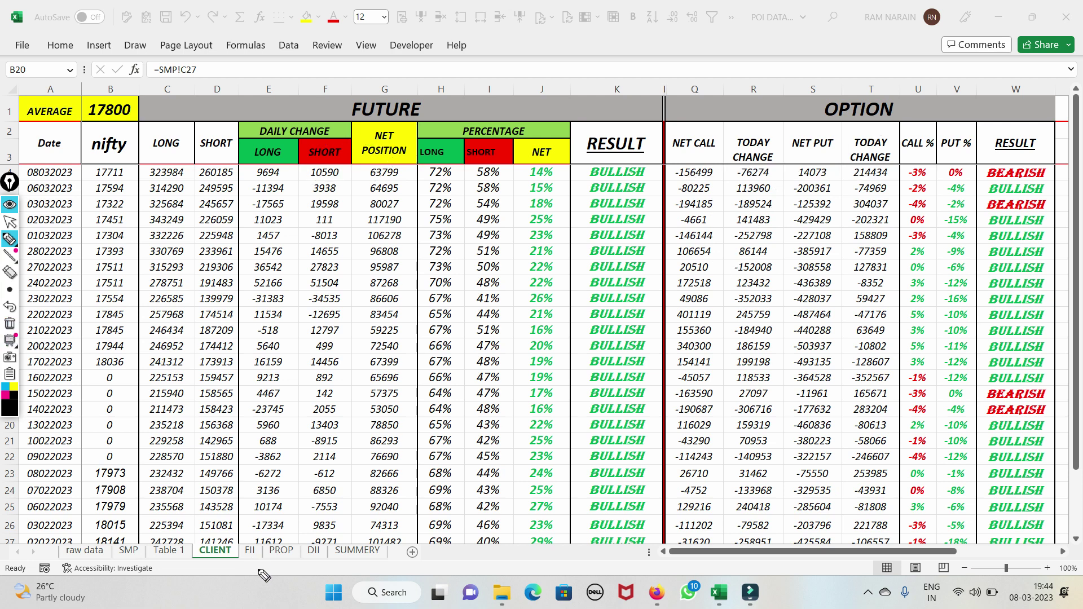
click(10, 221)
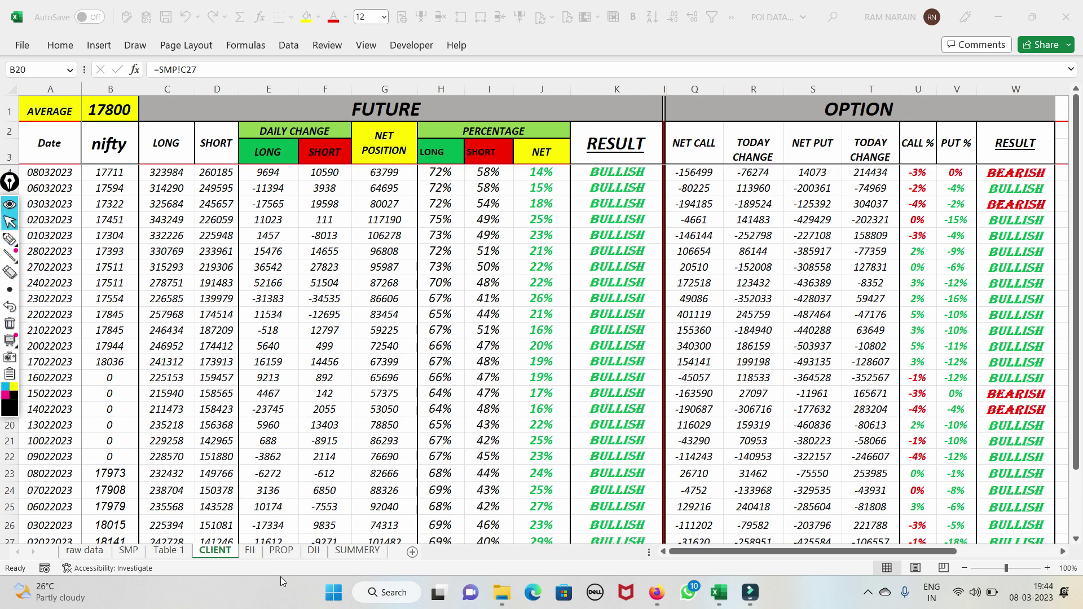
- On the FII sheet, underline the latest two LONG values with the pen, circle the 08032023 long and short changes, and clear the marks
click(248, 551)
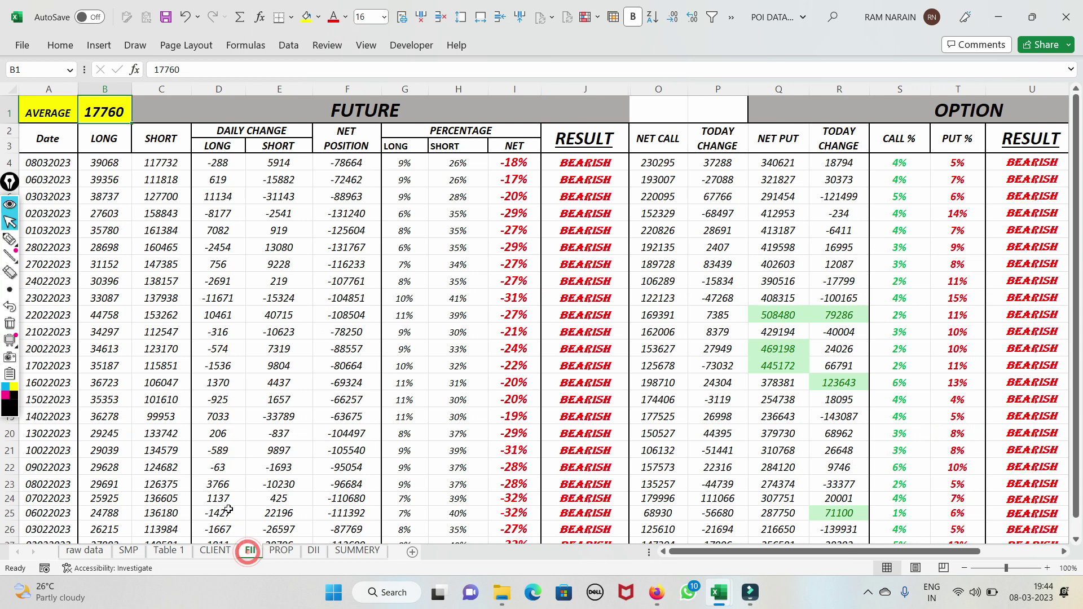
click(10, 238)
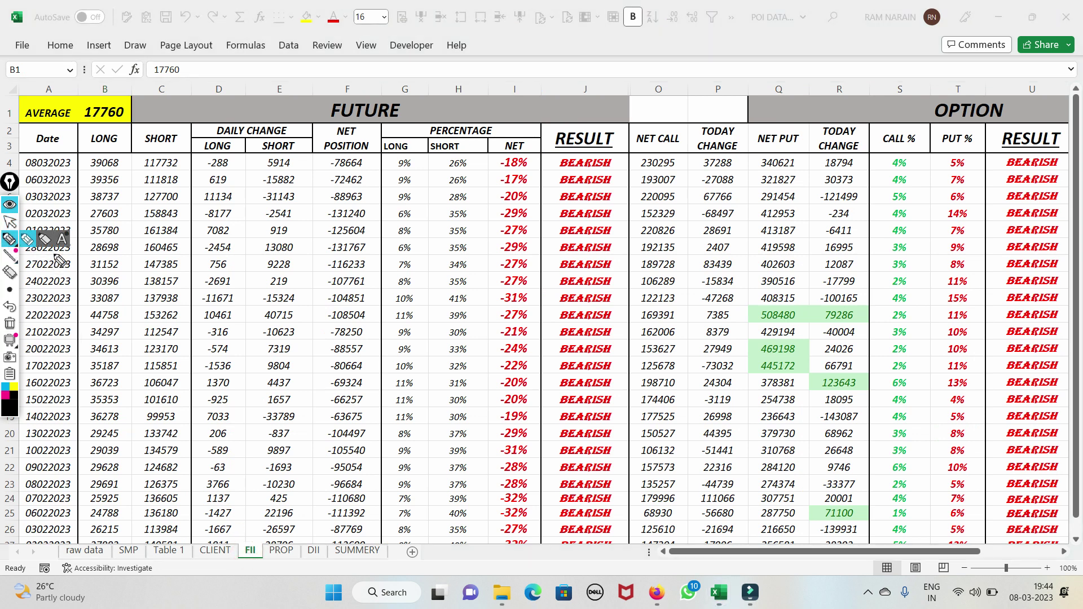
drag(75, 182, 163, 182)
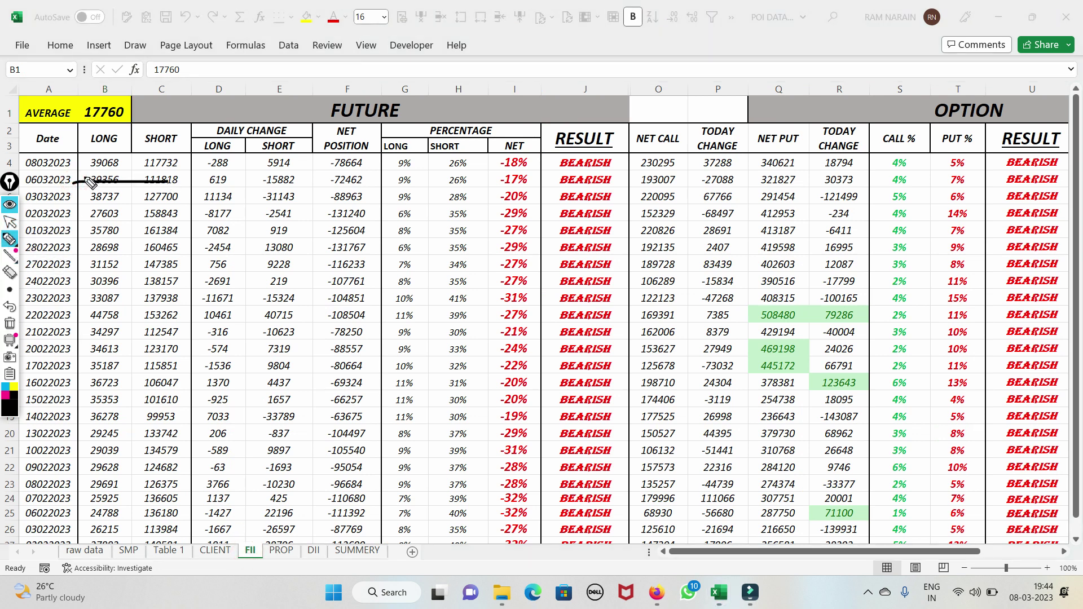
drag(85, 159, 136, 160)
mouse_move(231, 161)
mouse_down()
mouse_move(236, 169)
mouse_move(200, 157)
mouse_move(242, 131)
mouse_up()
mouse_move(310, 167)
mouse_down()
mouse_move(293, 150)
mouse_move(242, 161)
mouse_move(318, 167)
mouse_up()
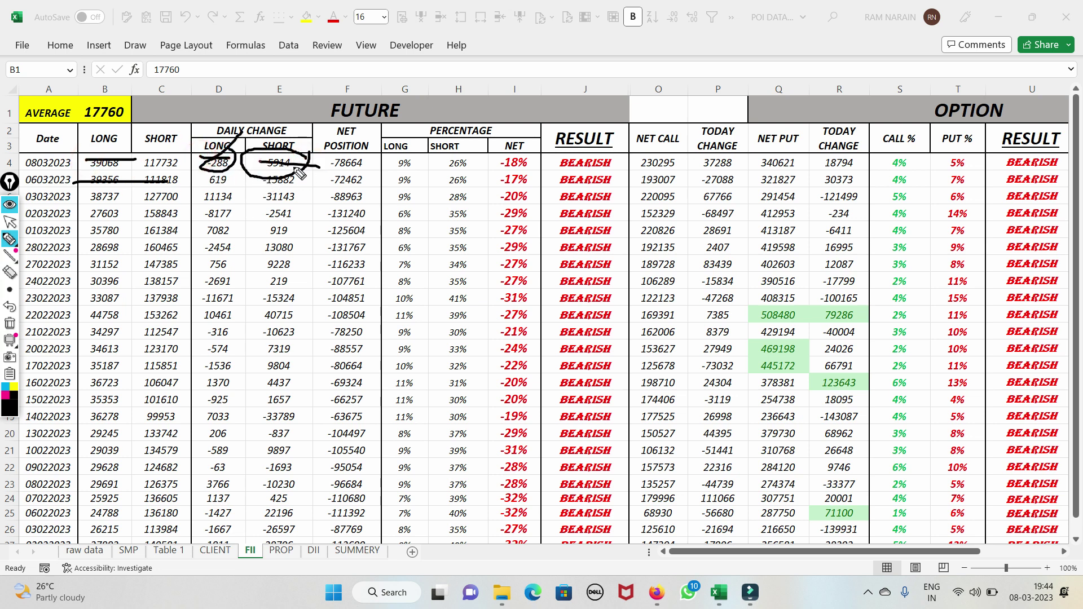
click(9, 322)
- Mark the FII net position values for the latest two dates and the futures percentages, and clear the marks
mouse_move(326, 185)
mouse_down()
mouse_move(366, 186)
mouse_move(378, 159)
mouse_up()
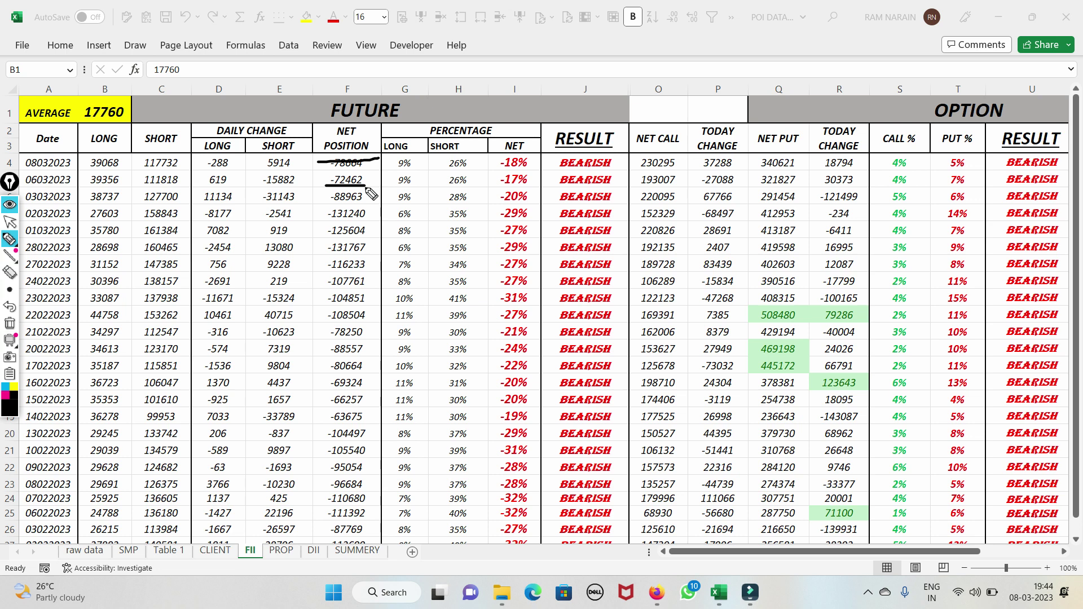
mouse_move(429, 177)
mouse_down()
mouse_move(440, 163)
mouse_move(387, 171)
mouse_move(402, 158)
mouse_up()
mouse_move(477, 154)
mouse_down()
mouse_move(432, 174)
mouse_move(388, 162)
mouse_up()
mouse_move(508, 169)
mouse_down()
mouse_move(533, 169)
mouse_move(536, 157)
mouse_move(485, 160)
mouse_move(544, 136)
mouse_up()
click(9, 325)
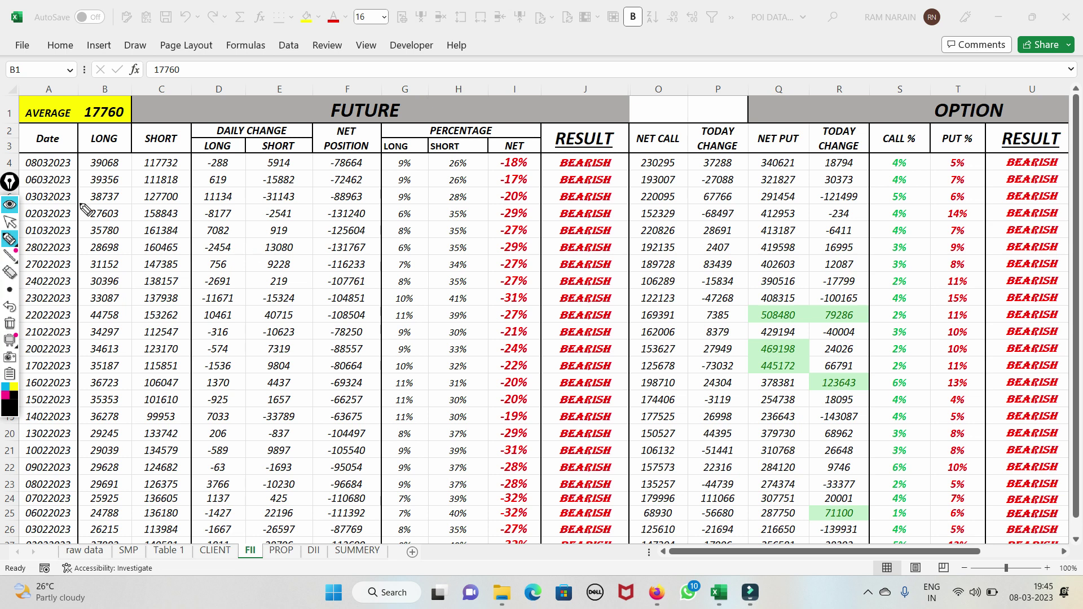
- Circle and tick the AVERAGE value at the head of the FII sheet with the pen, and clear the marks
mouse_move(136, 105)
mouse_down()
mouse_move(110, 100)
mouse_move(79, 116)
mouse_move(132, 130)
mouse_move(135, 103)
mouse_up()
drag(184, 62, 109, 105)
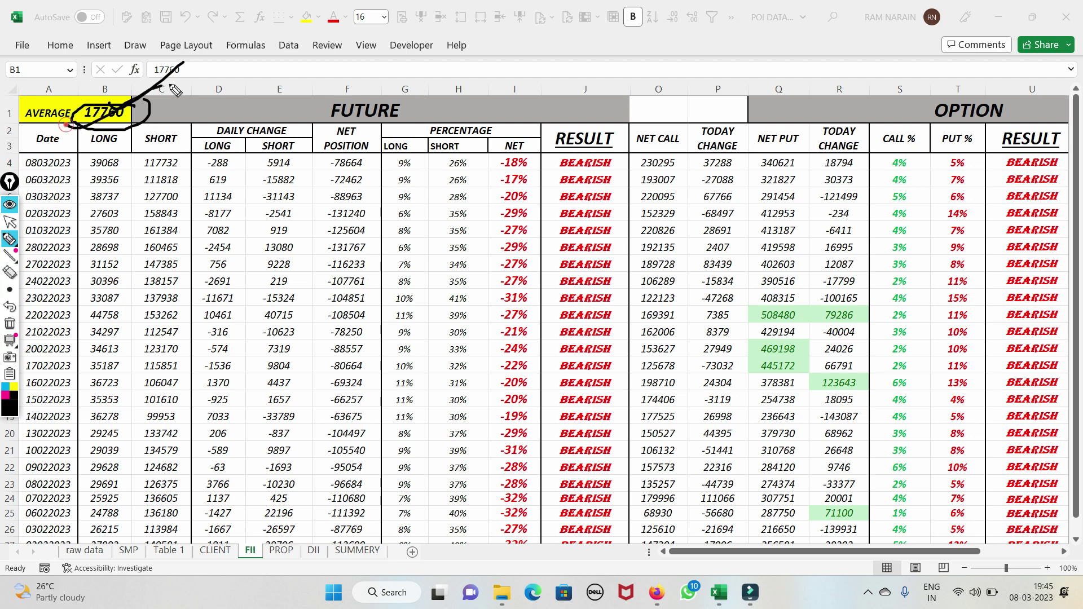
drag(69, 126, 113, 110)
click(10, 324)
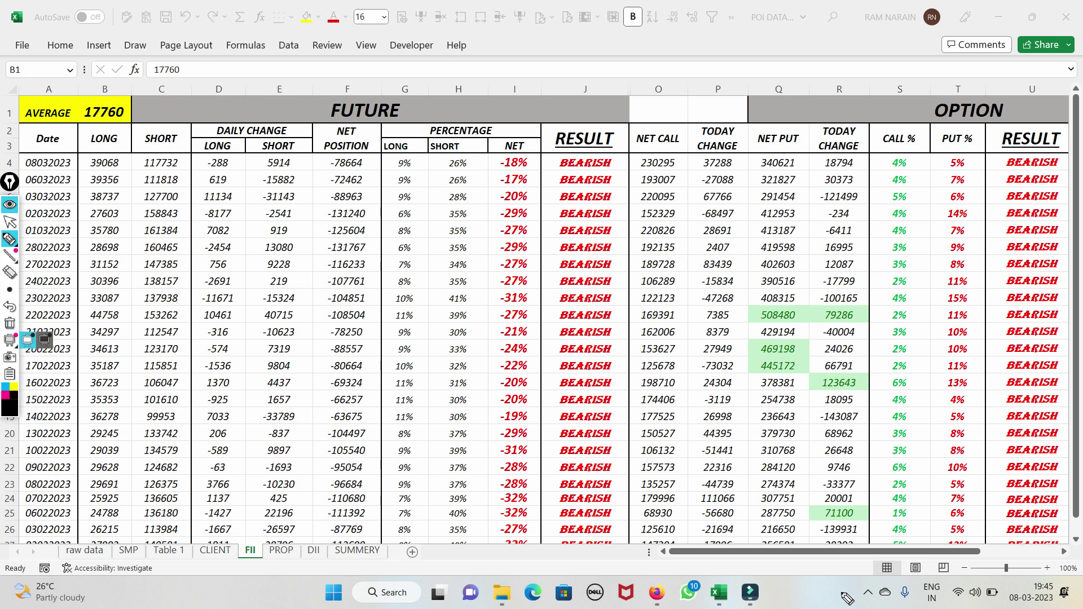
- Underline the 06032023 FII NET CALL value, circle the 08032023 call change, and tick the 08032023 NET CALL value
drag(634, 184, 676, 179)
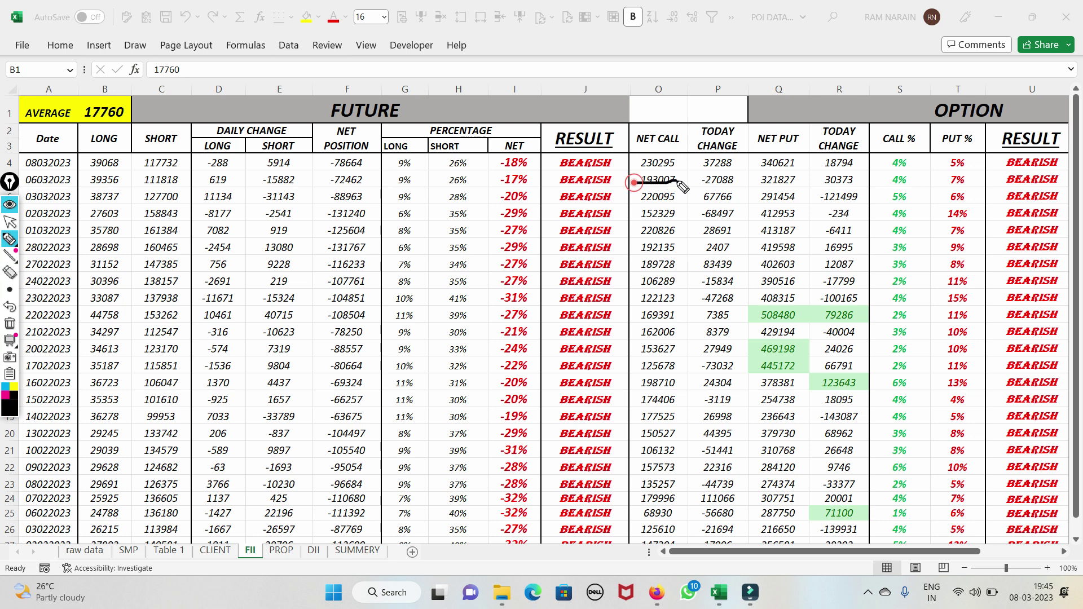
mouse_move(739, 163)
mouse_down()
mouse_move(699, 161)
mouse_move(715, 172)
mouse_move(724, 161)
mouse_up()
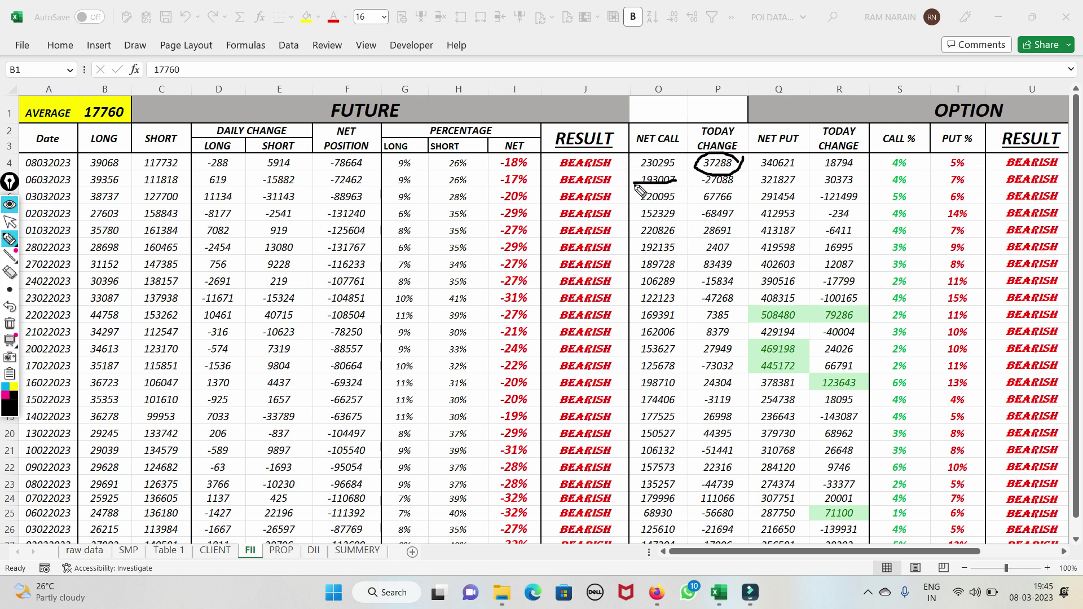
mouse_move(651, 158)
mouse_down()
mouse_move(677, 164)
mouse_move(732, 115)
mouse_up()
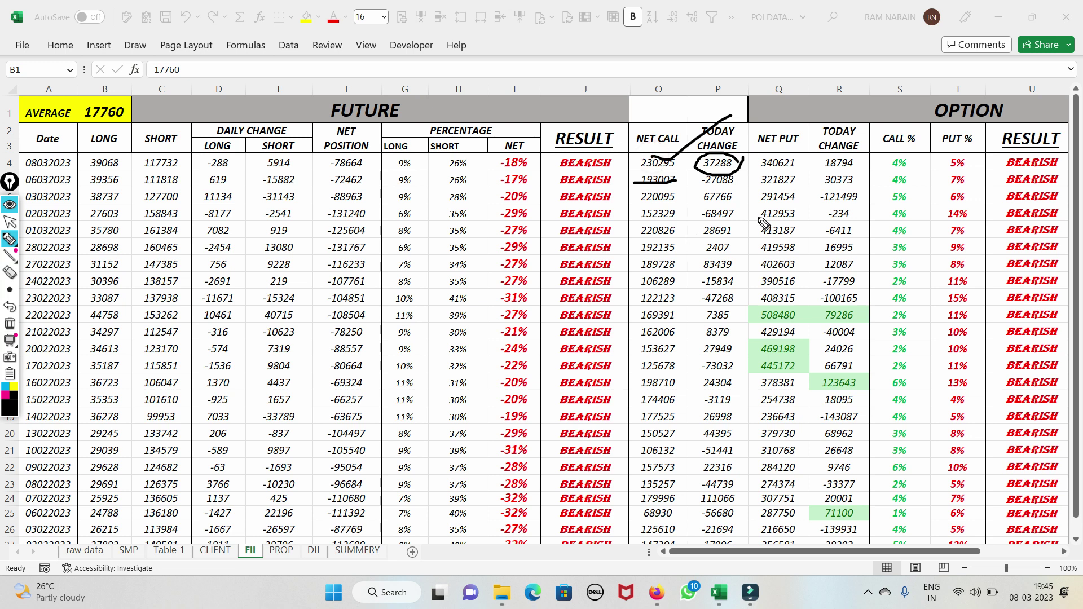
- Underline the 06032023 FII NET PUT value, tick the 08032023 NET PUT value, circle its change, and clear the marks
drag(753, 184, 808, 183)
mouse_move(862, 156)
mouse_down()
mouse_move(827, 160)
mouse_move(846, 171)
mouse_move(873, 163)
mouse_up()
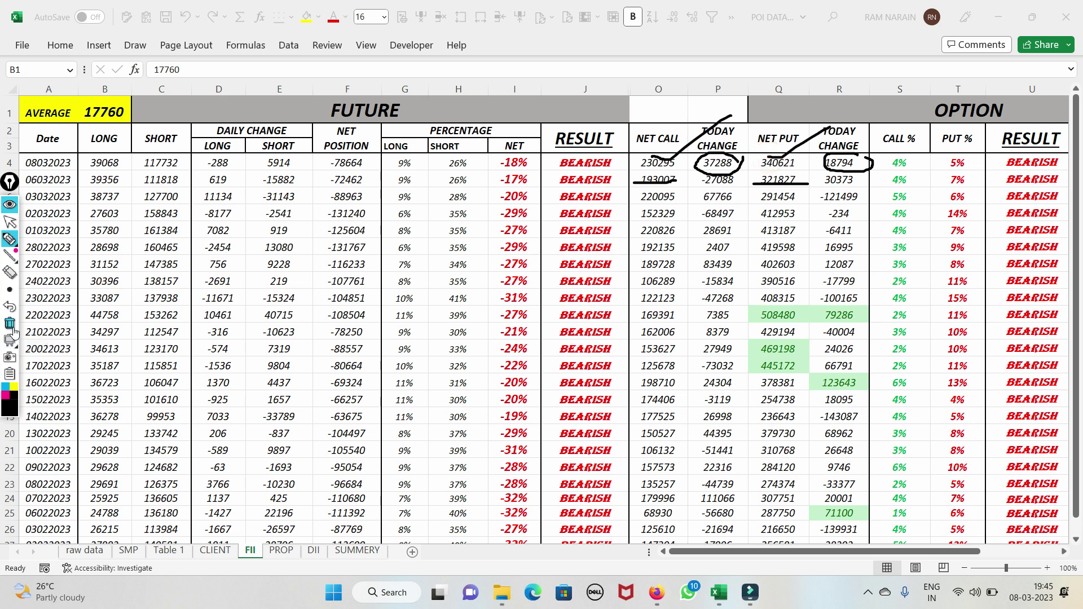
click(10, 324)
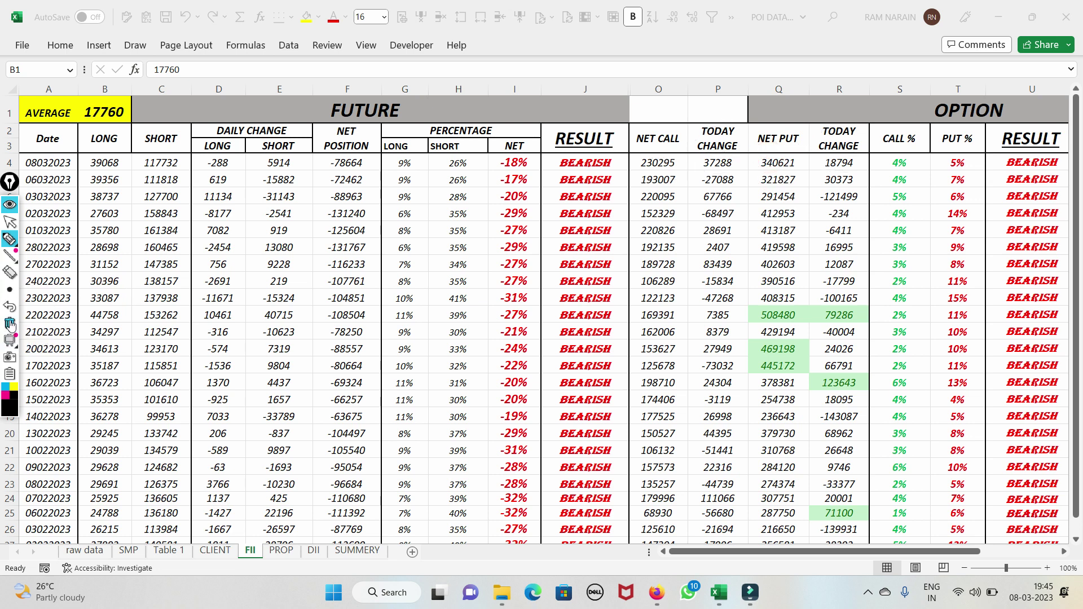
- Mark the latest FII NET PUT and NET CALL values with the pen, draw downward arrows below them, and clear the marks
mouse_move(754, 160)
mouse_down()
mouse_move(835, 150)
mouse_move(786, 246)
mouse_move(778, 230)
mouse_move(803, 214)
mouse_up()
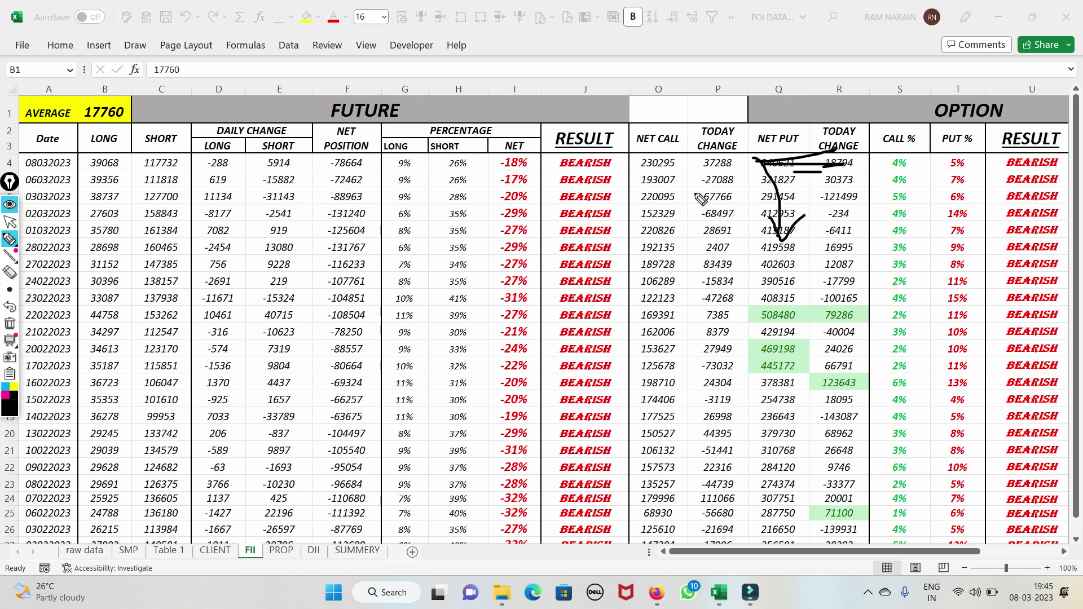
mouse_move(687, 165)
mouse_down()
mouse_move(620, 150)
mouse_move(649, 192)
mouse_move(620, 148)
mouse_move(687, 163)
mouse_move(729, 276)
mouse_move(786, 231)
mouse_move(763, 322)
mouse_up()
drag(729, 312, 810, 276)
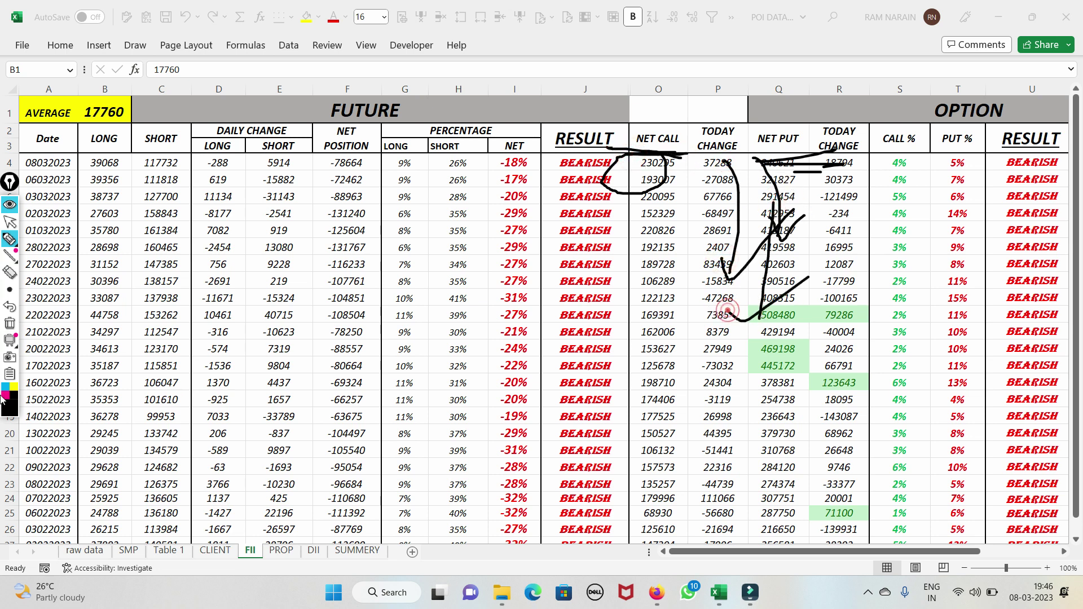
click(9, 323)
click(10, 222)
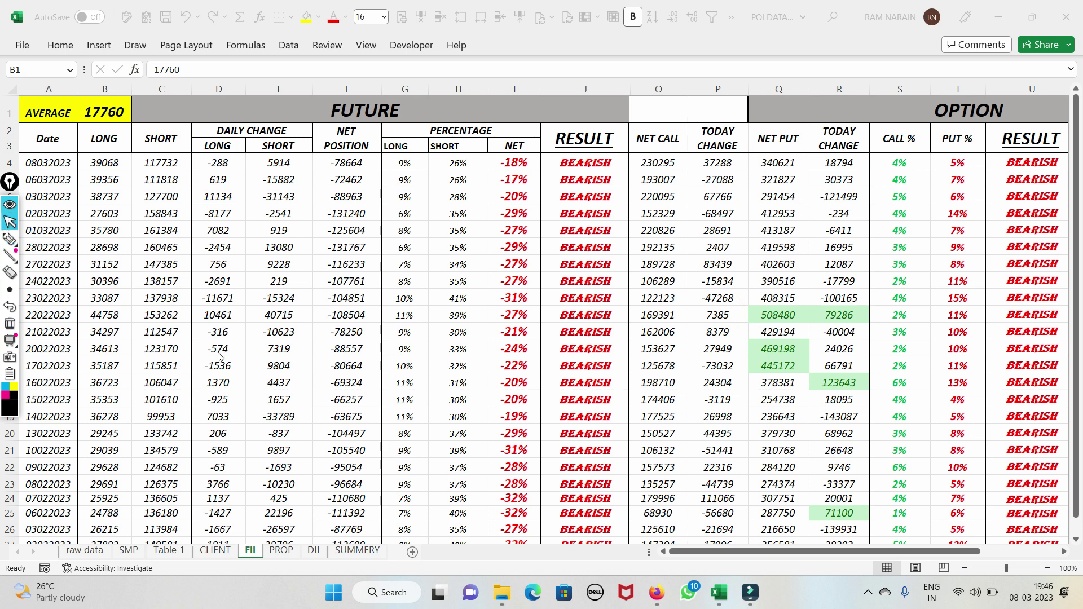
- On the PROP sheet, underline the latest two LONG values, circle and tick the 08032023 long change, and clear the marks
click(278, 551)
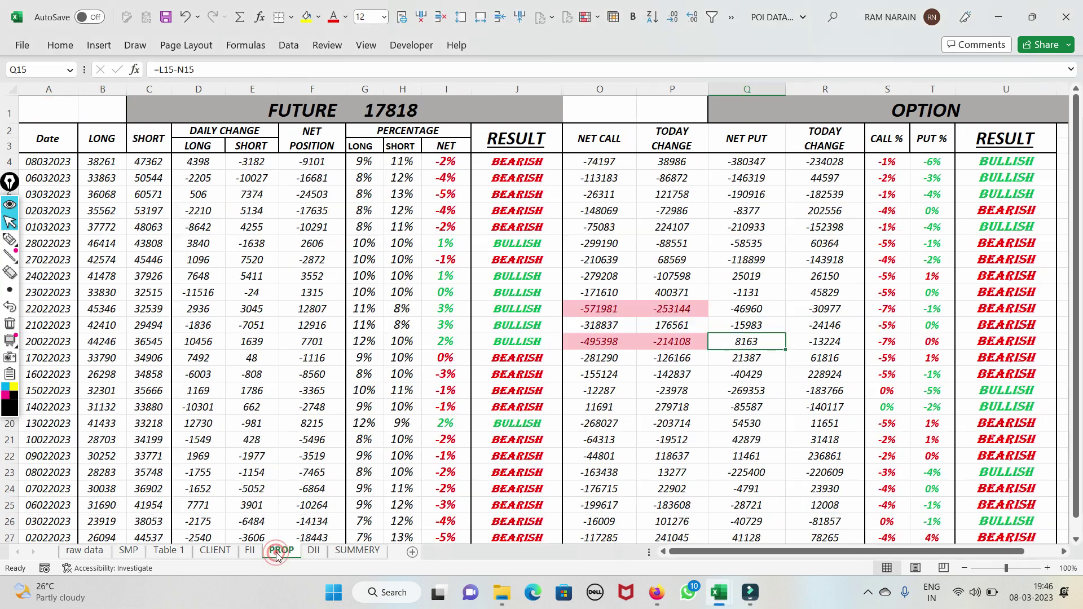
click(10, 239)
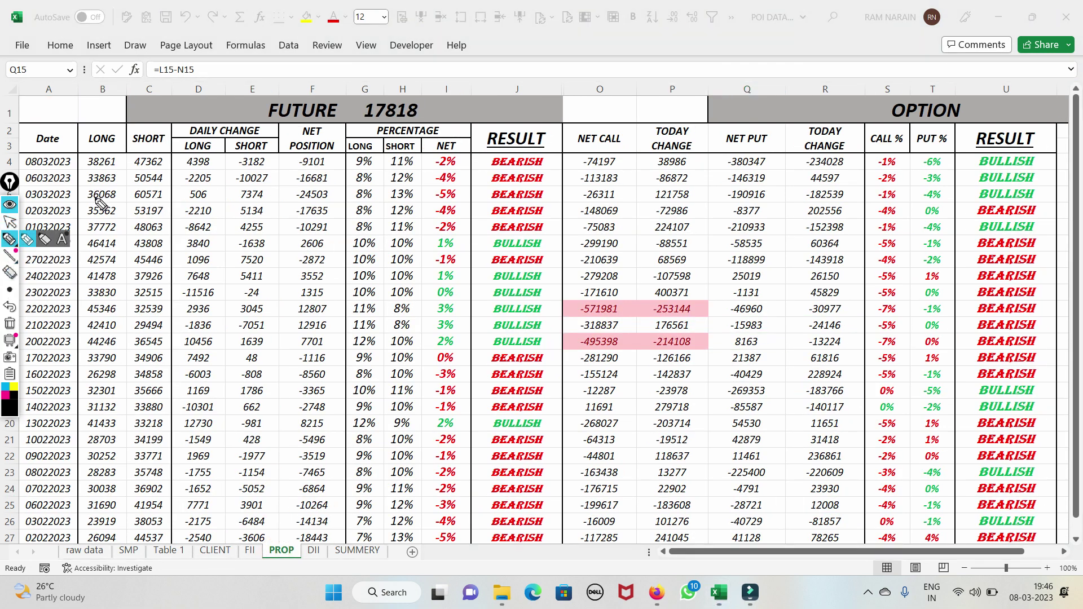
drag(80, 185, 138, 185)
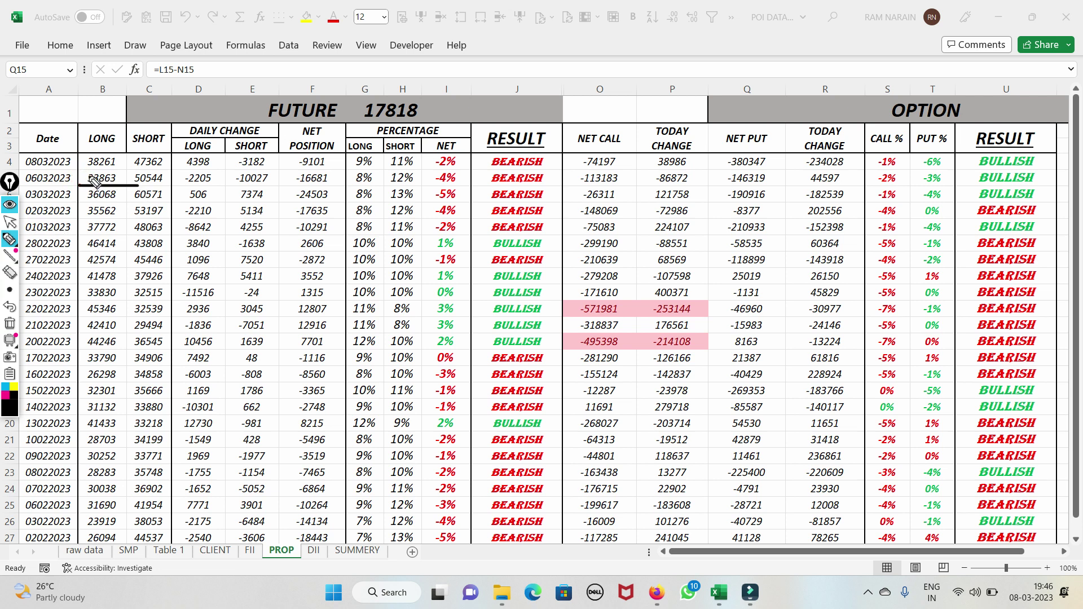
drag(80, 167, 119, 164)
mouse_move(214, 161)
mouse_down()
mouse_move(195, 153)
mouse_move(184, 165)
mouse_move(217, 159)
mouse_move(241, 113)
mouse_up()
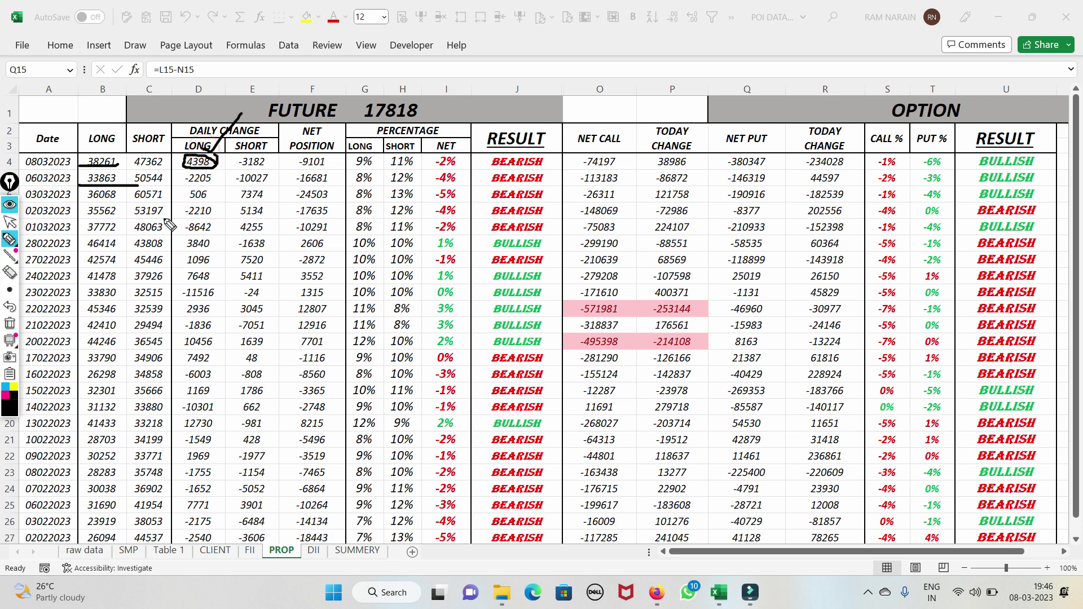
click(10, 323)
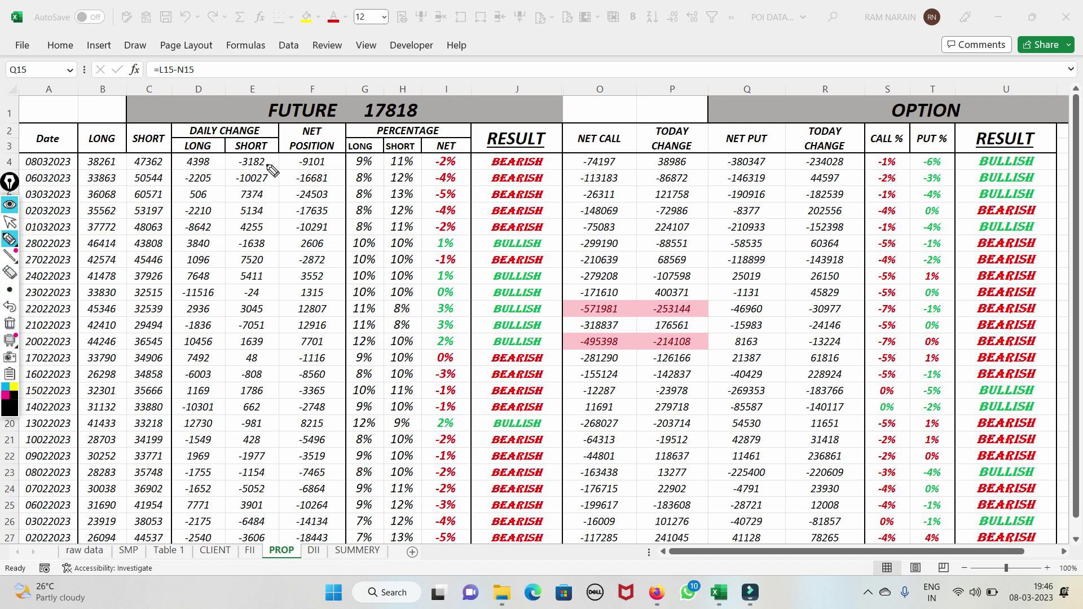
- Circle and tick the 08032023 PROP short change and net position, underline the 06032023 net position, and clear the marks
mouse_move(287, 155)
mouse_down()
mouse_move(251, 151)
mouse_move(256, 176)
mouse_move(276, 153)
mouse_move(304, 148)
mouse_move(293, 169)
mouse_move(330, 155)
mouse_up()
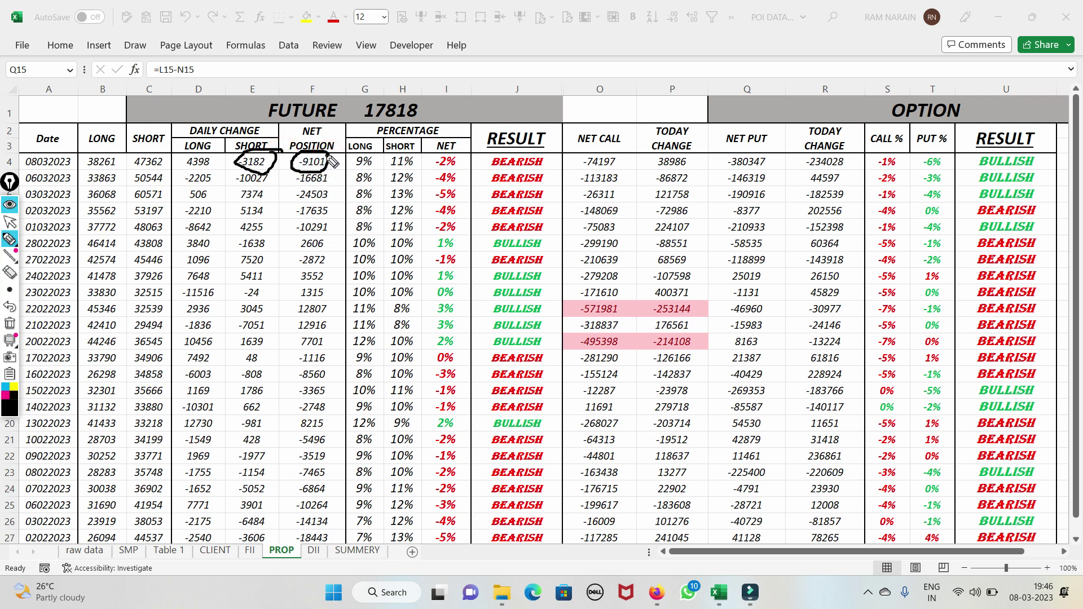
click(9, 322)
mouse_move(317, 185)
mouse_down()
mouse_move(285, 188)
mouse_move(379, 96)
mouse_up()
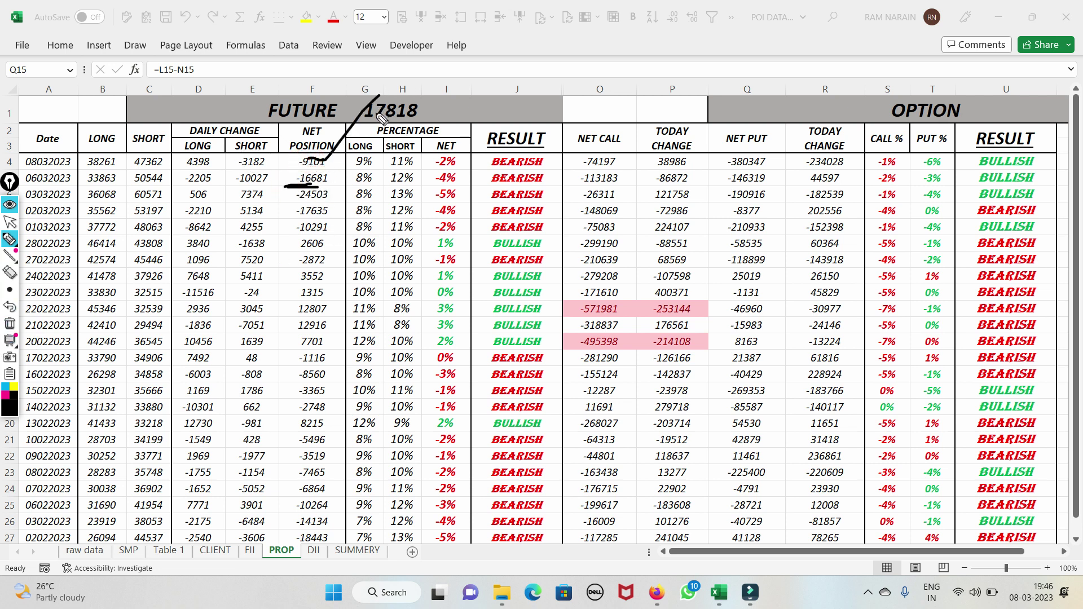
mouse_move(195, 160)
mouse_down()
mouse_move(226, 154)
mouse_move(260, 167)
mouse_move(304, 127)
mouse_up()
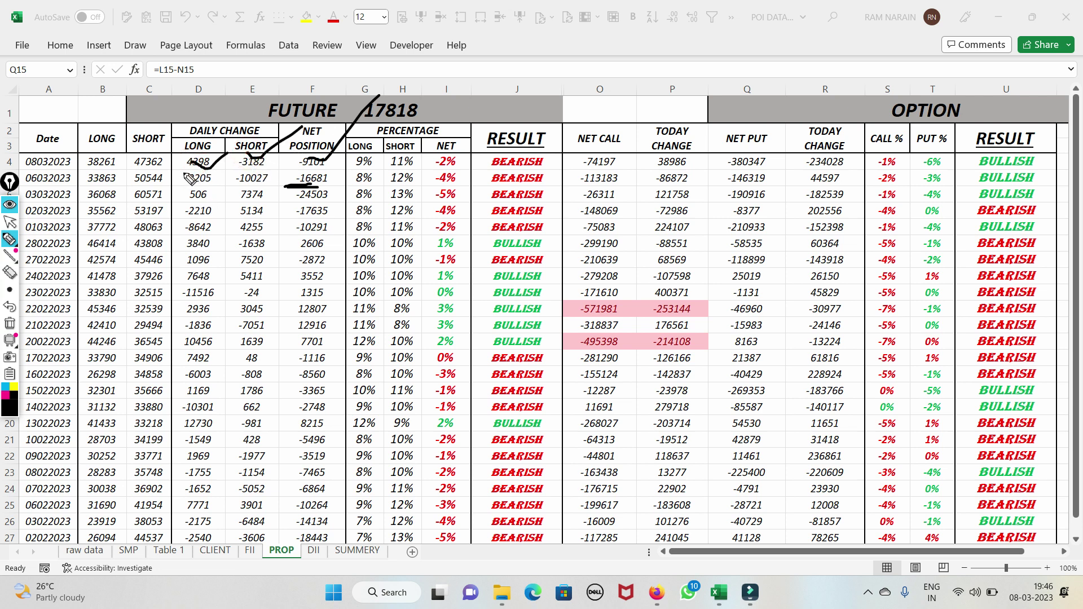
click(10, 323)
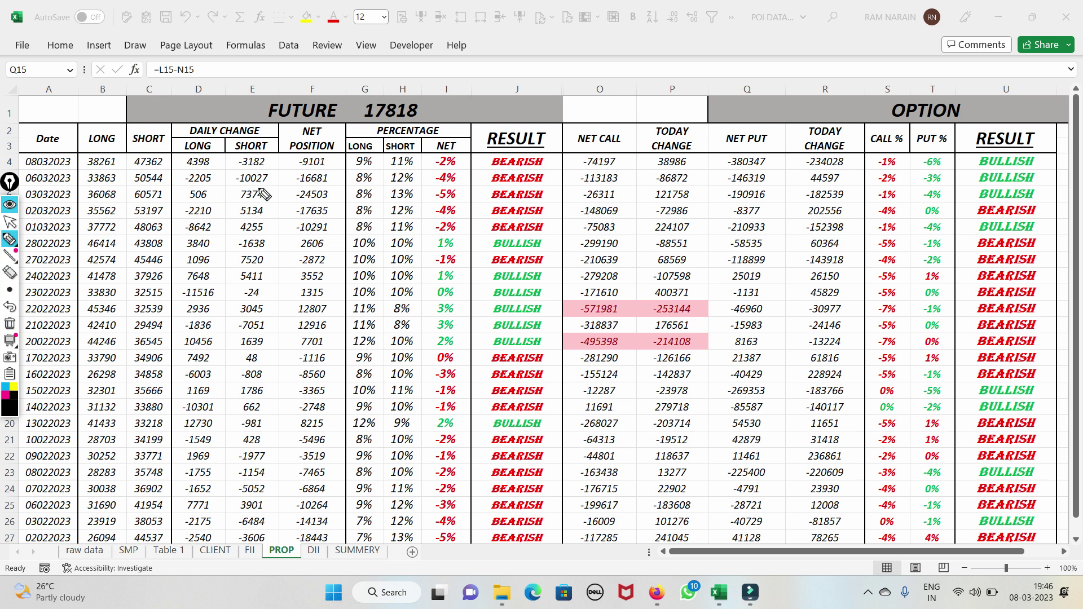
- Circle the 08032023 PROP daily changes, net position and LONG, SHORT and NET percentages, and clear the marks
mouse_move(185, 172)
mouse_down()
mouse_move(277, 172)
mouse_move(231, 145)
mouse_move(178, 162)
mouse_up()
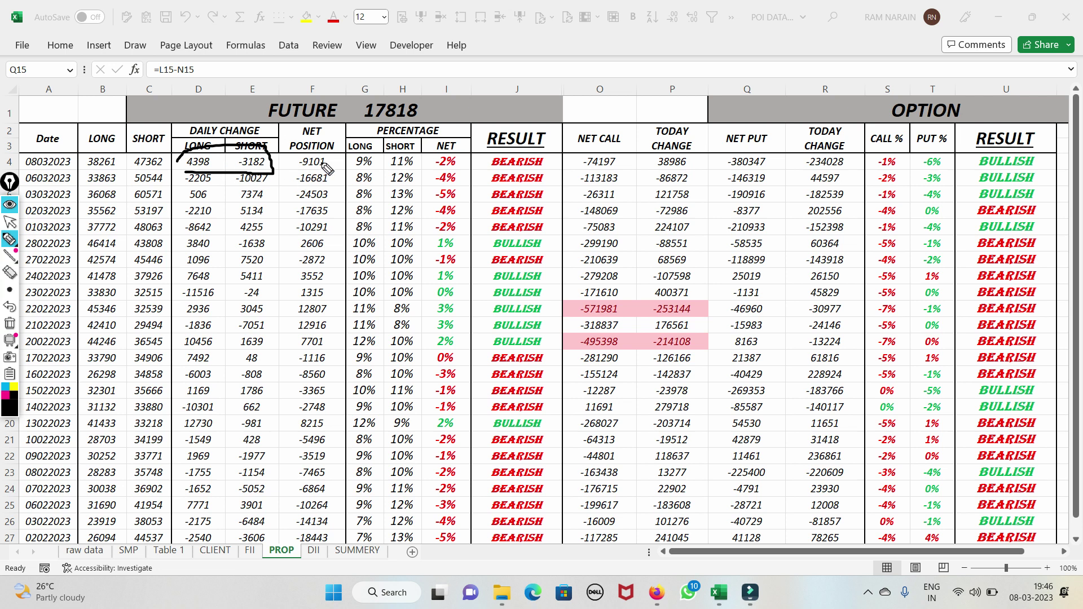
mouse_move(276, 178)
mouse_down()
mouse_move(333, 182)
mouse_move(293, 172)
mouse_move(375, 143)
mouse_move(338, 164)
mouse_move(392, 147)
mouse_move(406, 167)
mouse_move(445, 145)
mouse_move(432, 164)
mouse_move(490, 165)
mouse_up()
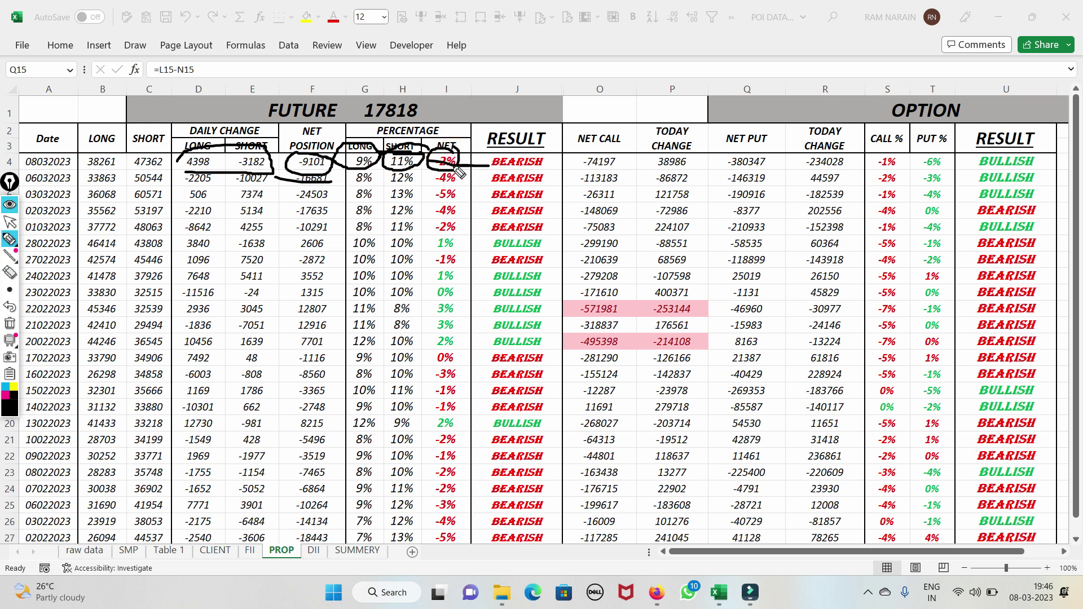
click(10, 323)
- Circle the 08032023 PROP NET percentage and the 06032023 NET CALL value, and circle and tick the latest call figures
mouse_move(435, 179)
mouse_down()
mouse_move(458, 179)
mouse_move(451, 148)
mouse_move(431, 175)
mouse_move(436, 165)
mouse_up()
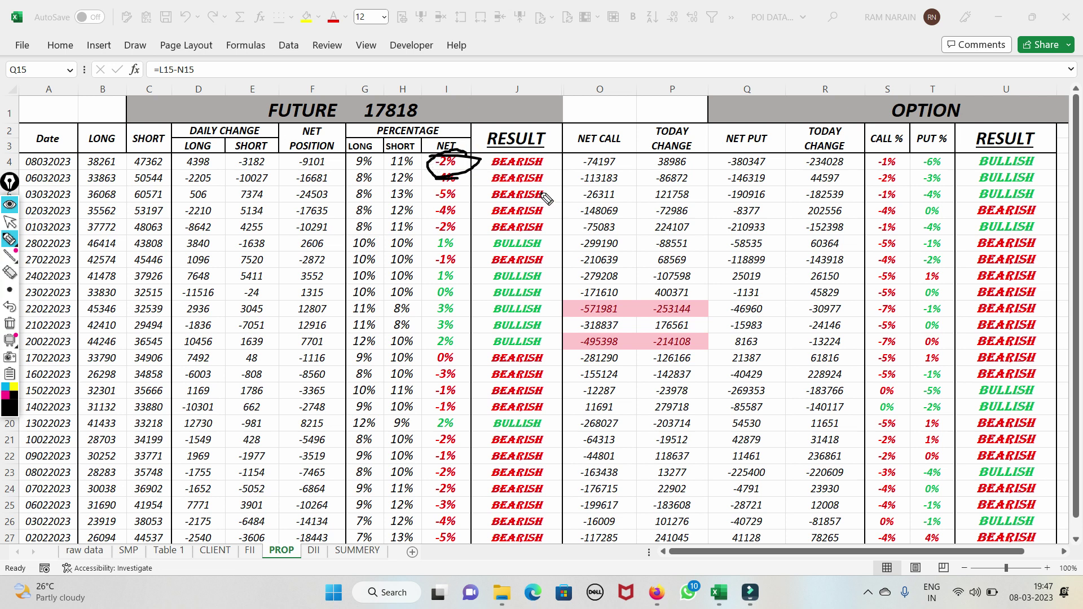
drag(579, 175, 623, 179)
mouse_move(695, 160)
mouse_down()
mouse_move(674, 151)
mouse_move(657, 172)
mouse_move(693, 163)
mouse_move(693, 133)
mouse_up()
drag(596, 154, 633, 137)
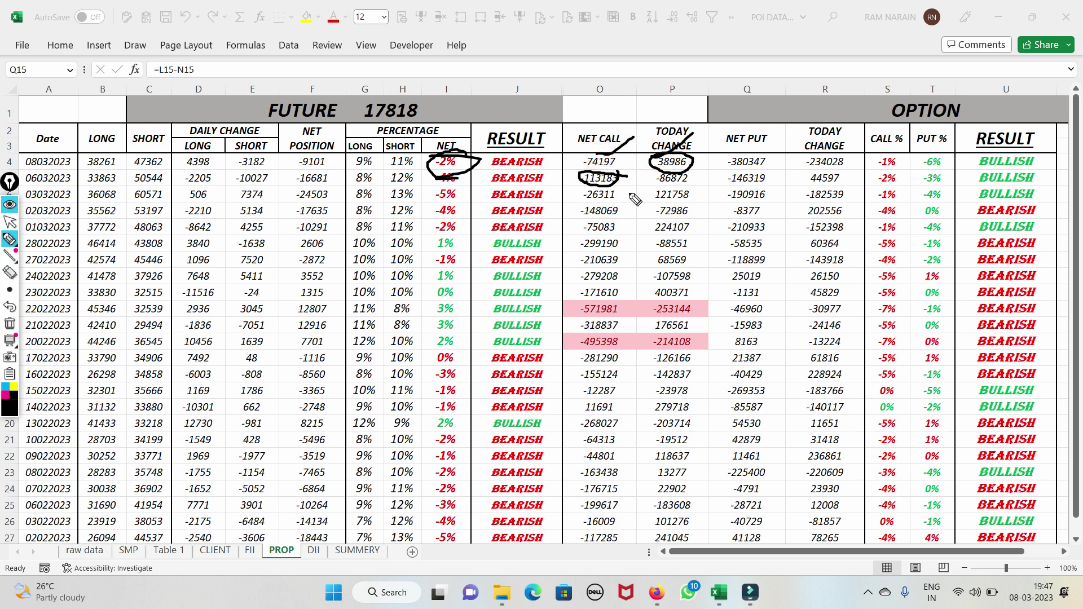
- Underline the 06032023 PROP NET PUT value, strike through the 08032023 put change, and clear the marks
mouse_move(692, 191)
mouse_down()
mouse_move(806, 186)
mouse_move(771, 188)
mouse_up()
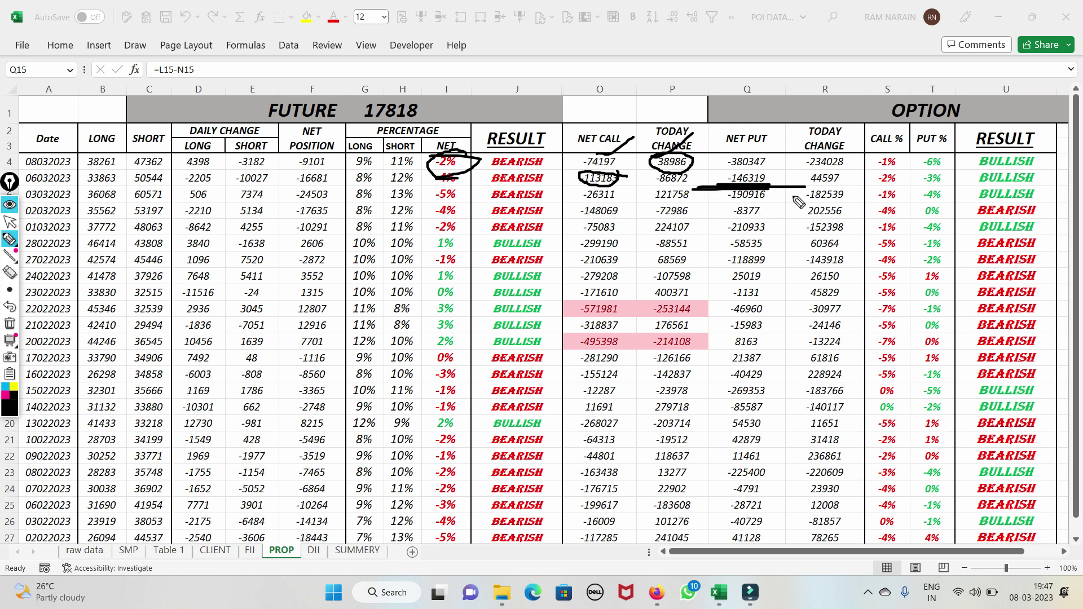
drag(792, 166, 847, 162)
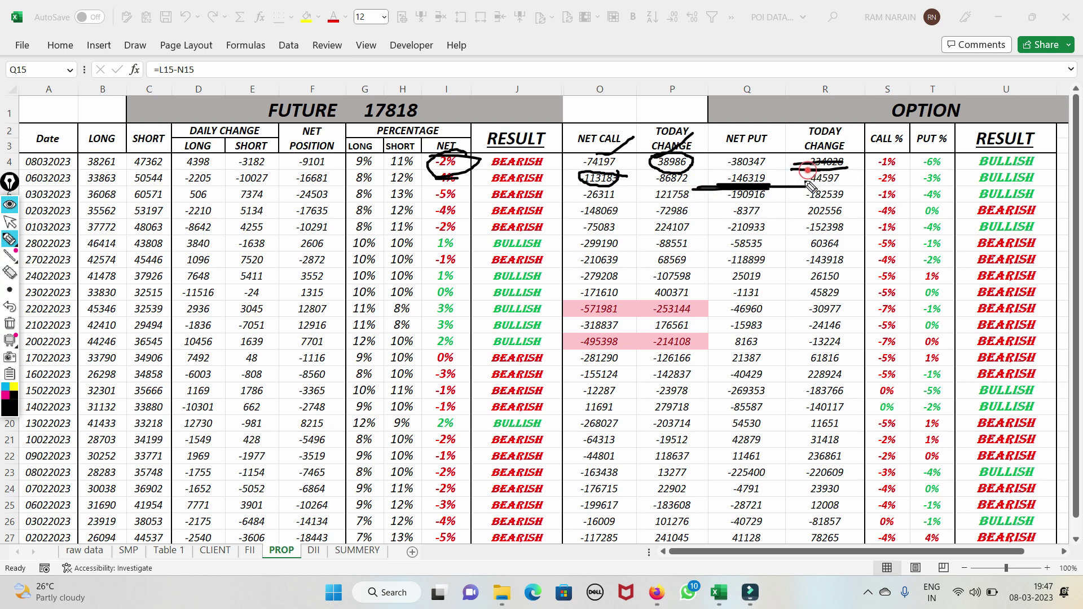
click(9, 322)
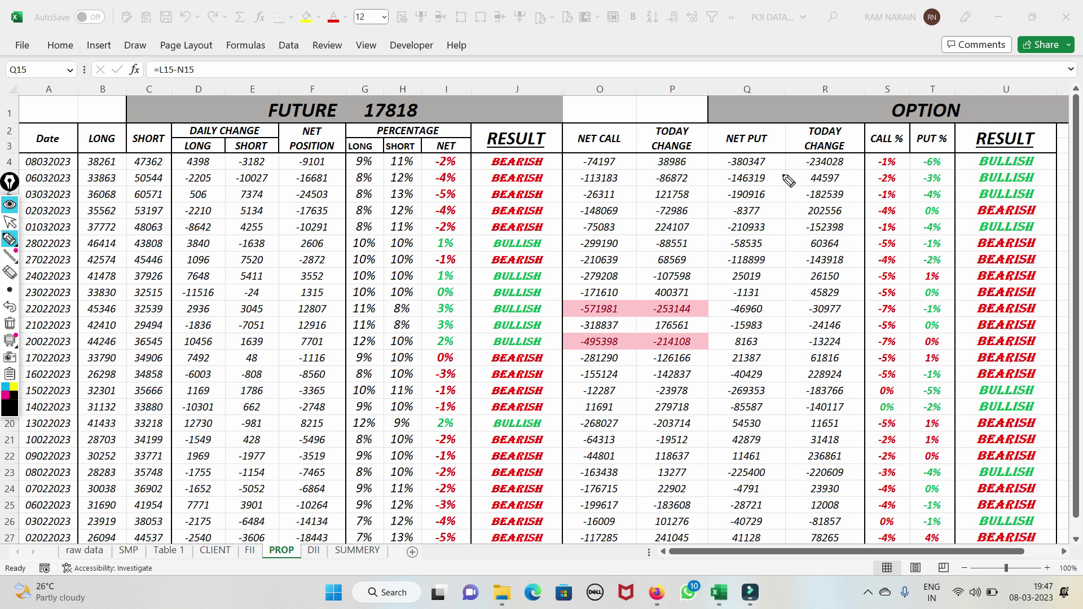
- Tick the 08032023 PROP put change, circle that date's NET PUT value, and clear the marks
mouse_move(802, 158)
mouse_down()
mouse_move(821, 165)
mouse_move(854, 132)
mouse_up()
mouse_move(713, 174)
mouse_down()
mouse_move(778, 177)
mouse_move(776, 156)
mouse_move(731, 154)
mouse_move(733, 181)
mouse_up()
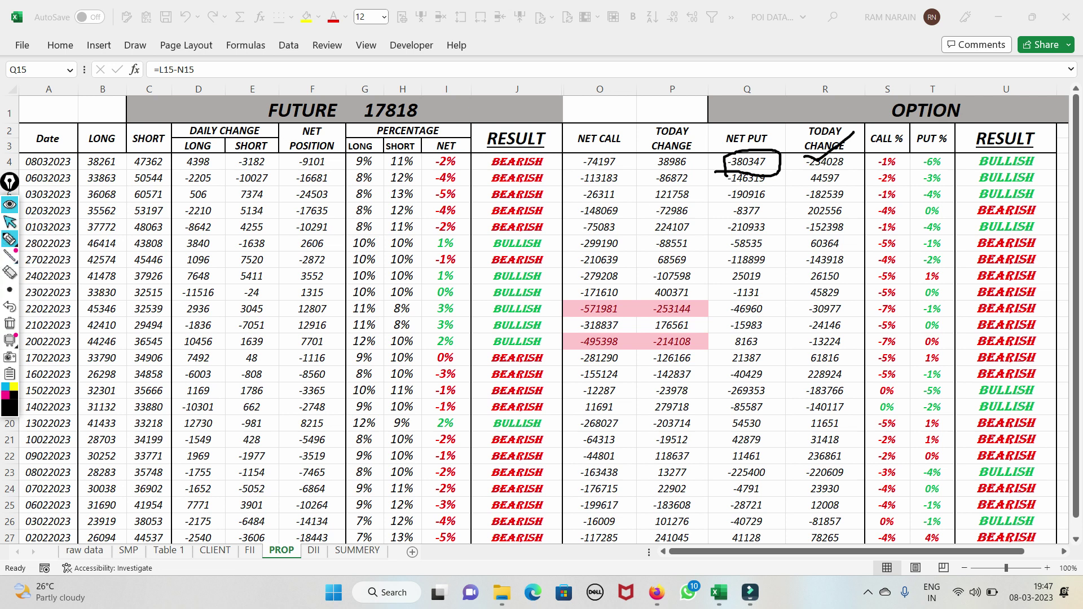
click(7, 225)
click(13, 326)
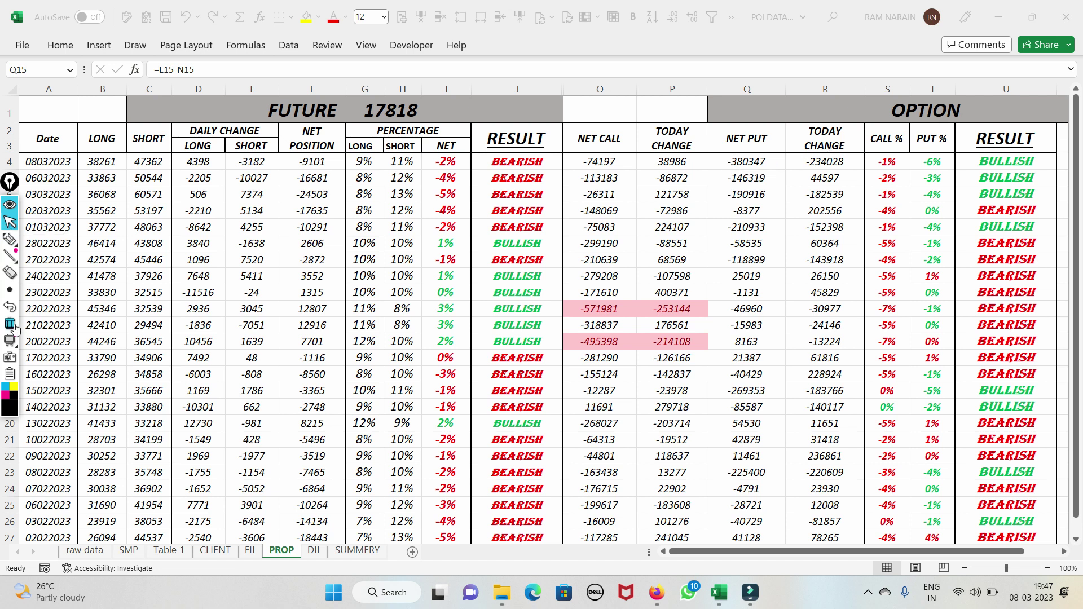
- On the DII sheet, strike through the 08032023 daily changes, mark that date's futures percentages with the pen, and clear the marks
click(313, 551)
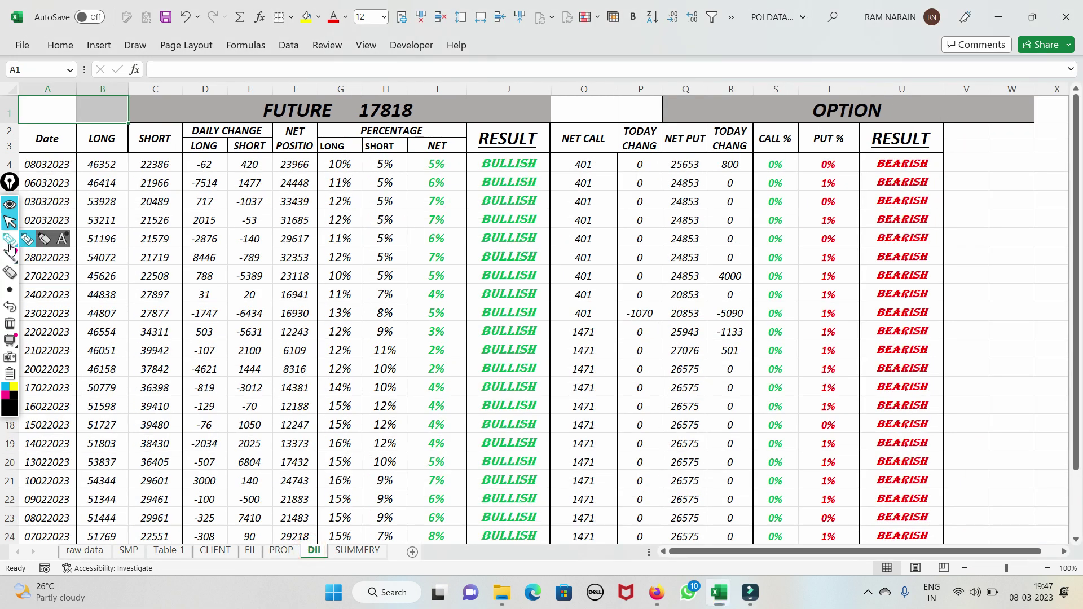
click(10, 242)
drag(193, 165, 258, 165)
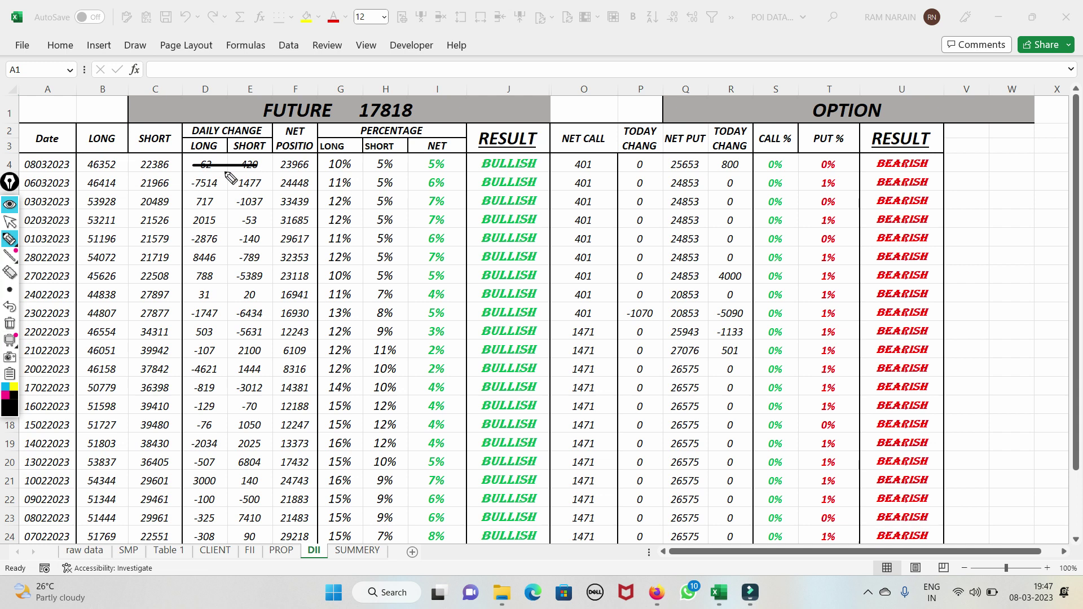
drag(359, 157, 369, 168)
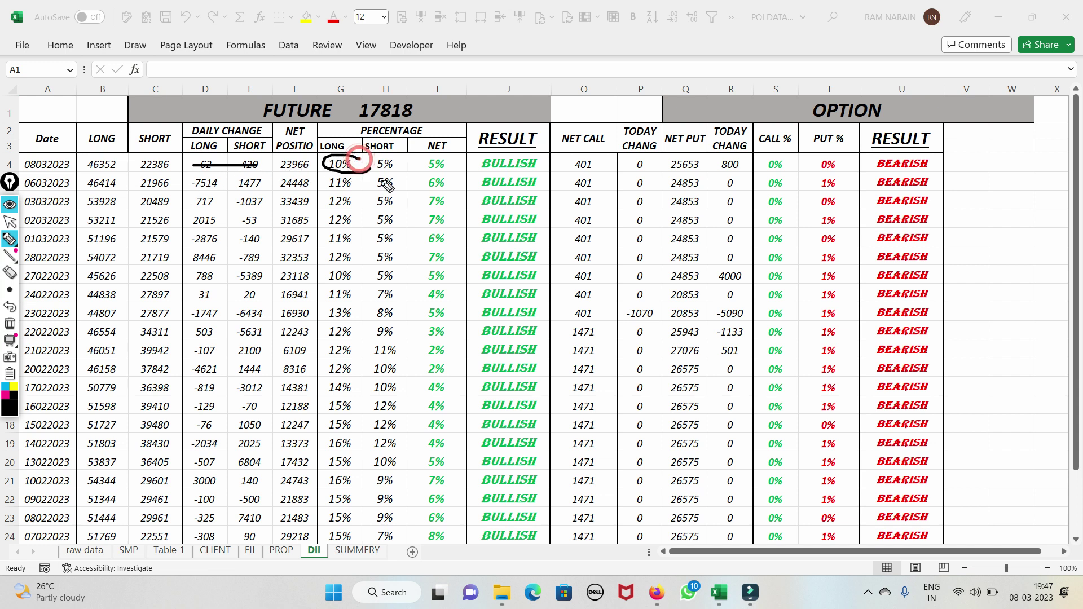
mouse_move(454, 156)
mouse_down()
mouse_move(433, 169)
mouse_move(474, 142)
mouse_up()
drag(307, 165, 423, 115)
mouse_move(383, 168)
mouse_down()
mouse_move(434, 115)
mouse_move(424, 161)
mouse_up()
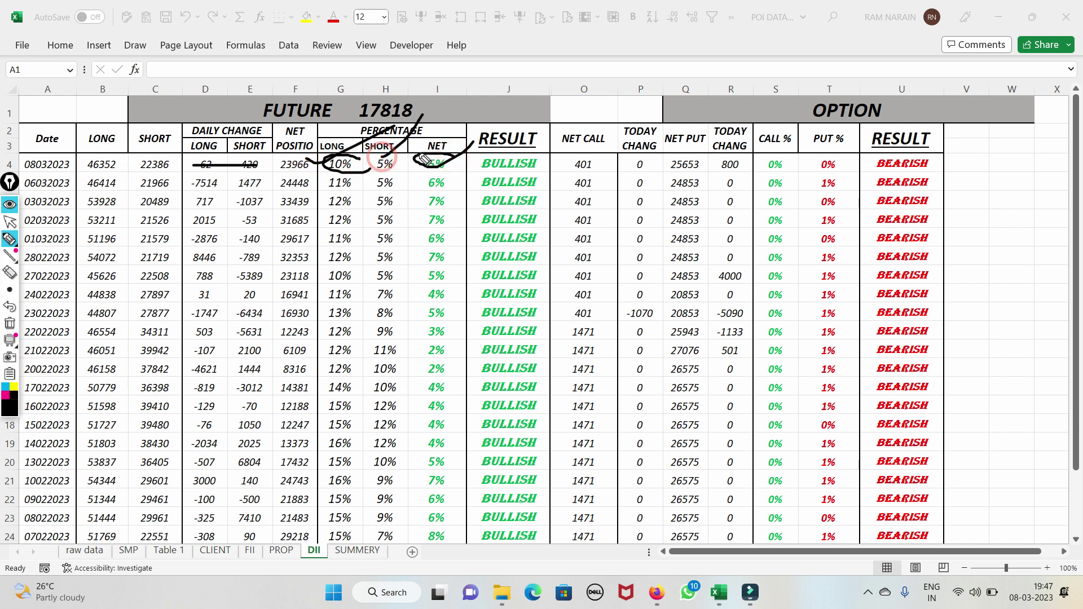
click(9, 322)
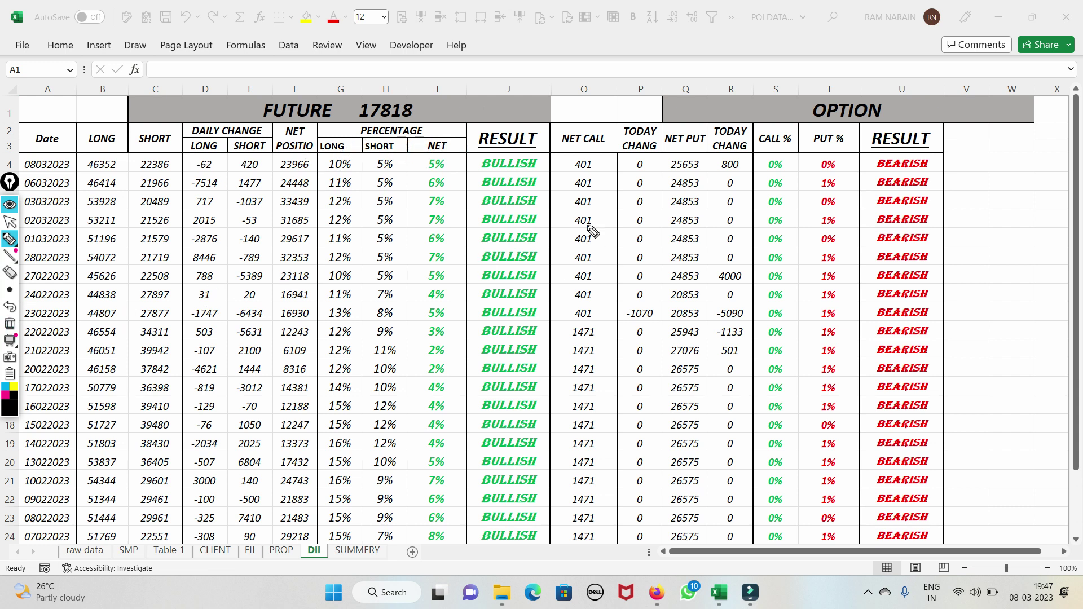
- Draw a pen line across the 08032023 DII option figures from NET CALL to RESULT
drag(585, 169, 931, 152)
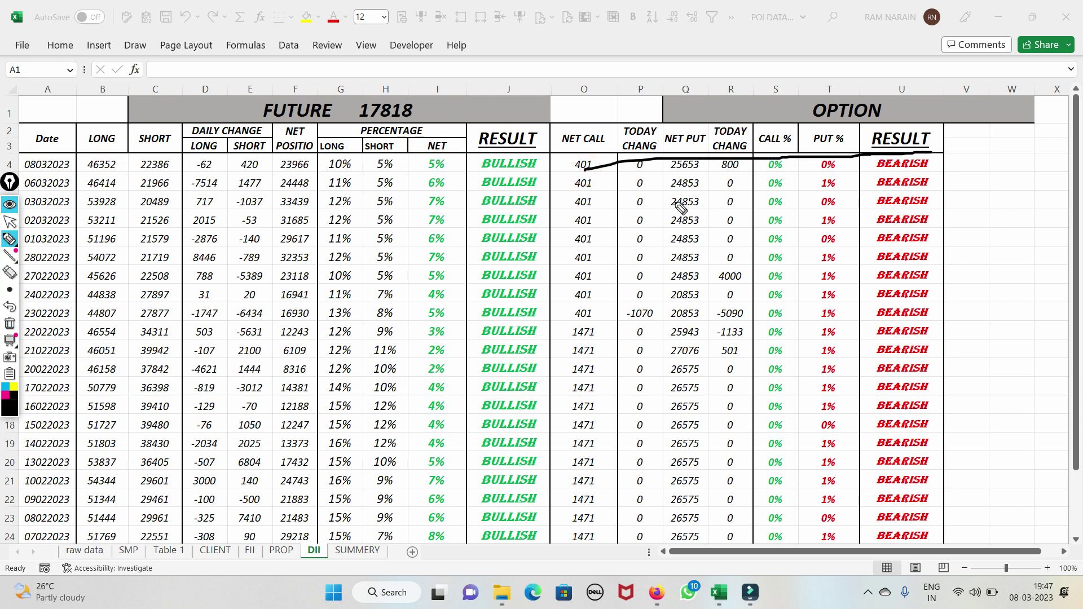
click(10, 224)
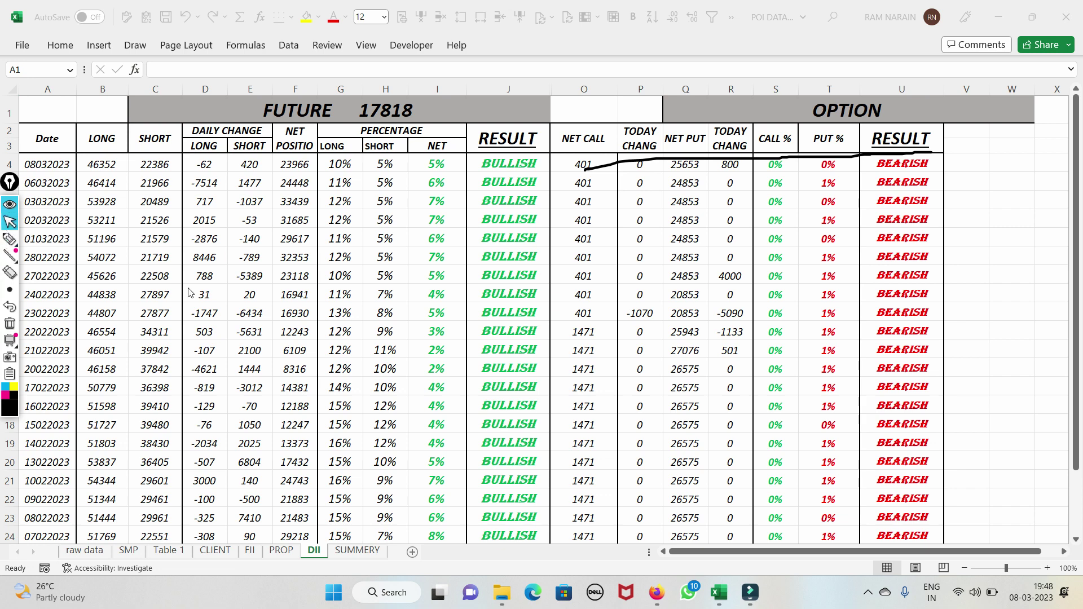
- In the nseoptionchain workbook, circle strike 17750, line through strike 17600, circle its put-side OI change, and clear the marks
mouse_move(719, 593)
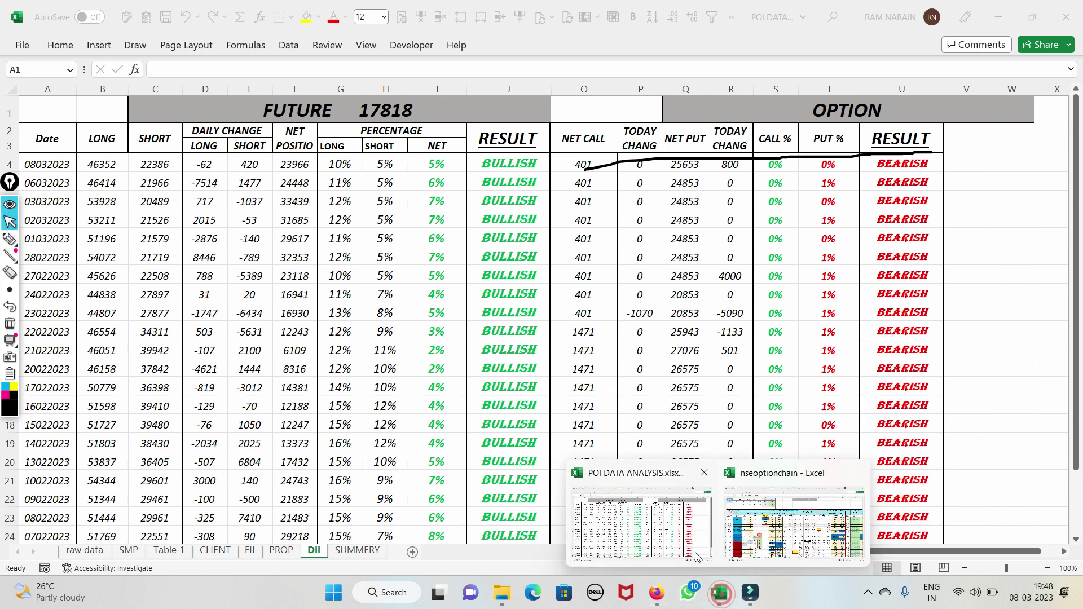
click(813, 553)
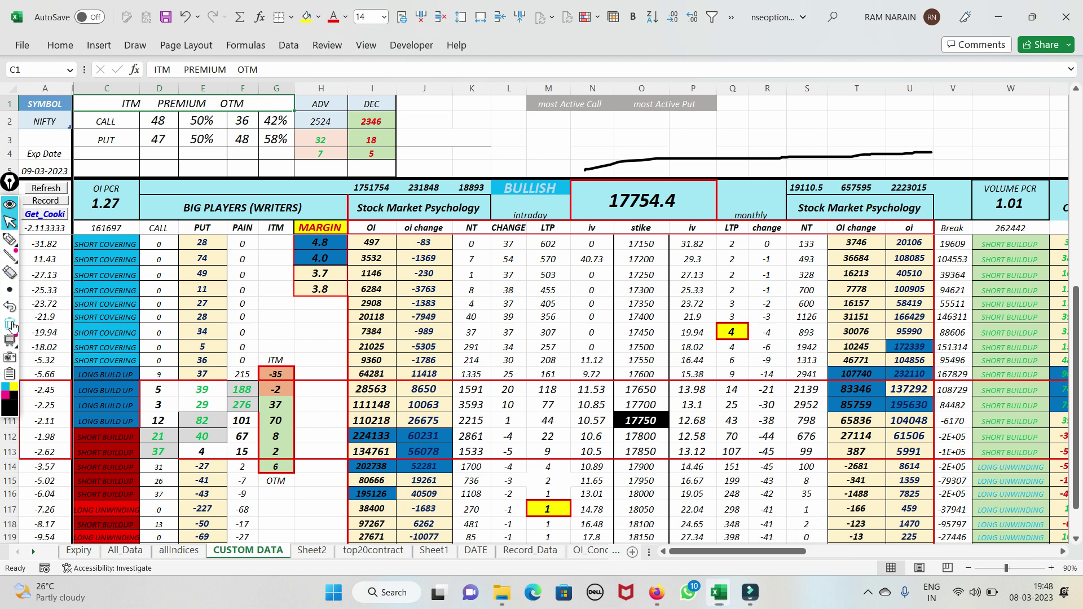
click(10, 241)
mouse_move(684, 414)
mouse_down()
mouse_move(615, 430)
mouse_move(712, 390)
mouse_up()
drag(634, 377, 764, 374)
mouse_move(843, 363)
mouse_down()
mouse_move(876, 373)
mouse_move(879, 392)
mouse_move(896, 372)
mouse_up()
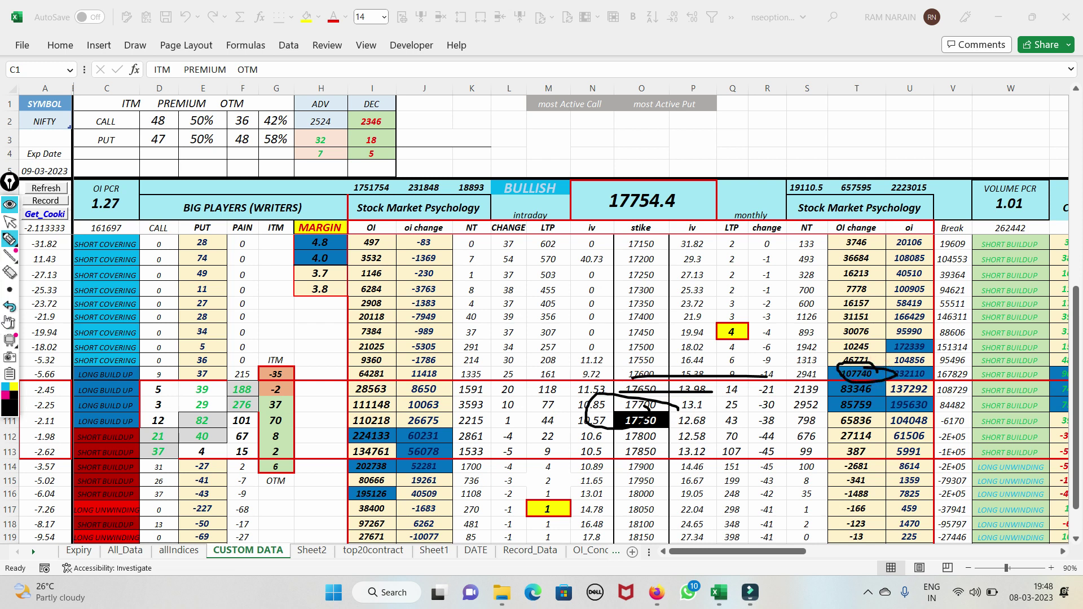
click(8, 323)
- Mark strikes 17650, 17700 and 17750 with pen lines, clear them, and circle the three strikes' put-side OI changes
drag(624, 387, 677, 383)
drag(597, 407, 743, 404)
drag(623, 423, 792, 422)
mouse_move(886, 414)
mouse_down()
mouse_move(827, 395)
mouse_move(896, 420)
mouse_up()
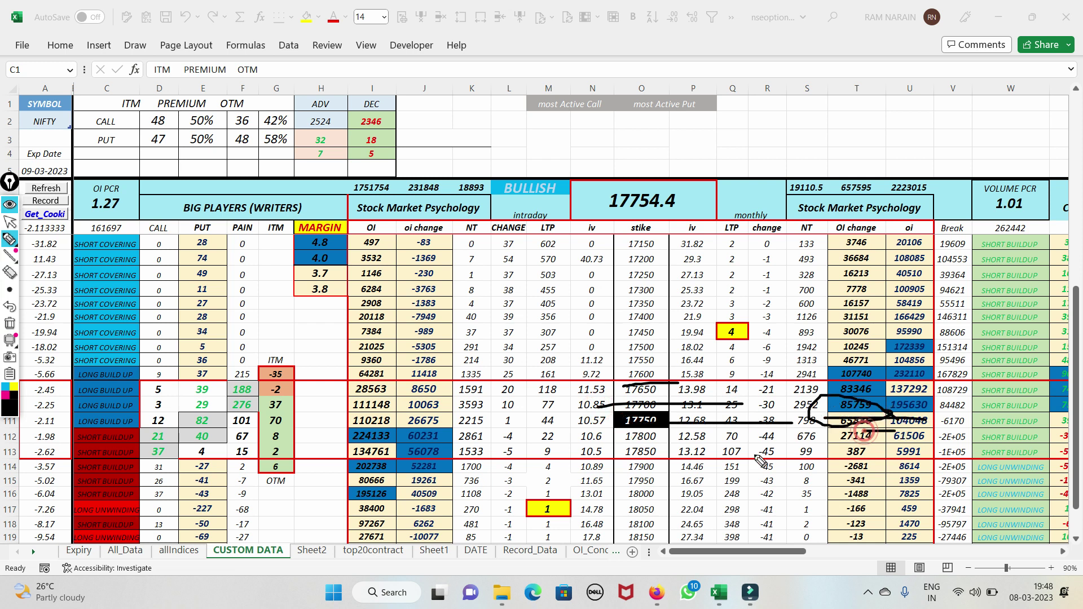
click(8, 323)
mouse_move(829, 351)
mouse_down()
mouse_move(833, 417)
mouse_move(868, 430)
mouse_move(893, 397)
mouse_move(843, 373)
mouse_up()
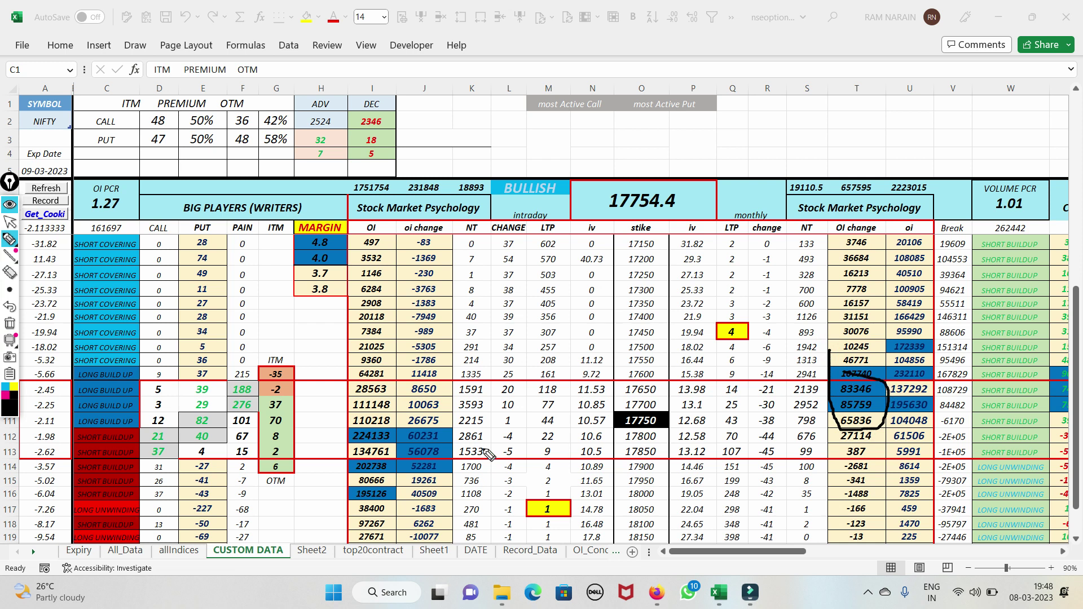
- Mark the big-player CALL and PUT writer columns of the Nifty option chain with the pen, and clear the marks
drag(190, 391, 240, 347)
drag(194, 395, 236, 351)
drag(204, 243, 203, 456)
mouse_move(151, 232)
mouse_down()
mouse_move(138, 450)
mouse_move(147, 476)
mouse_move(189, 445)
mouse_move(204, 323)
mouse_up()
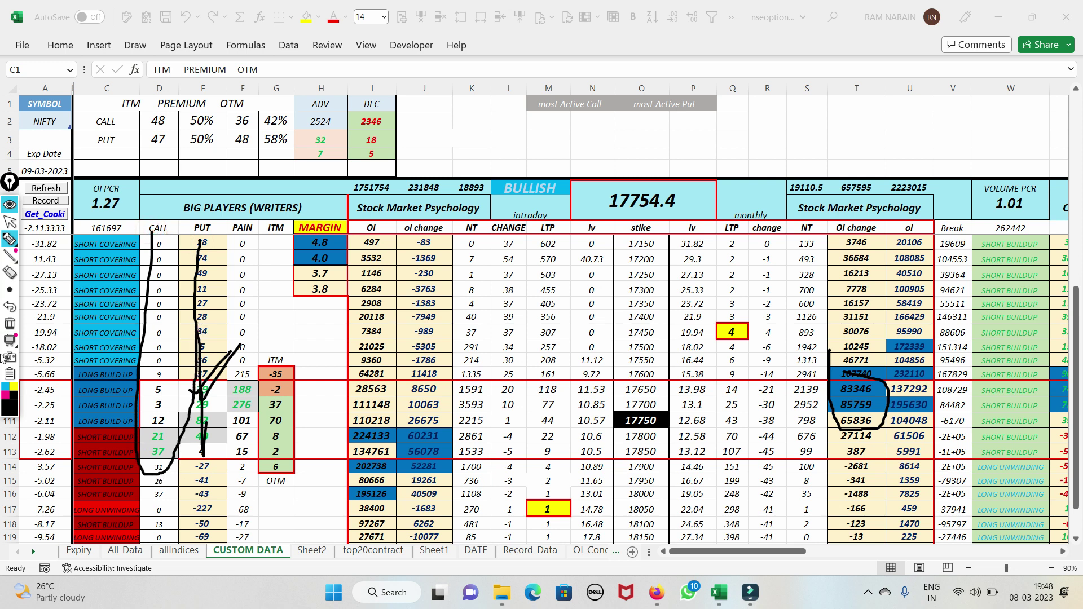
click(18, 327)
- Tick the PUT writer values near strikes 17650 to 17800, mark strikes 17700 and 17750 and nearby OI changes, and clear the marks
drag(186, 398, 217, 379)
mouse_move(203, 423)
mouse_down()
mouse_move(237, 396)
mouse_move(204, 436)
mouse_up()
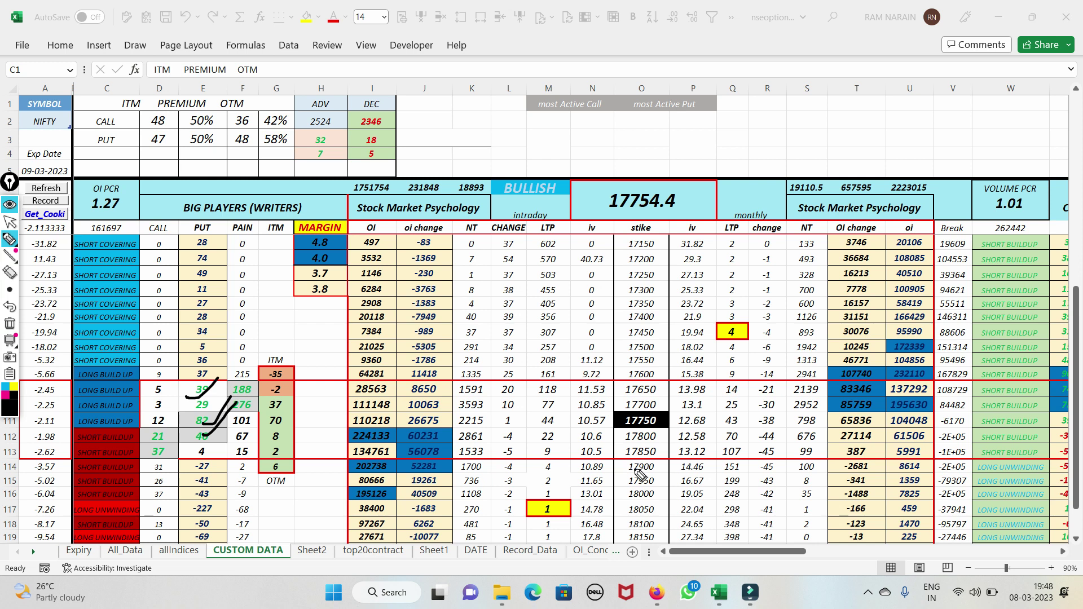
drag(597, 435, 667, 433)
mouse_move(881, 433)
mouse_down()
mouse_move(834, 436)
mouse_move(871, 450)
mouse_move(849, 410)
mouse_up()
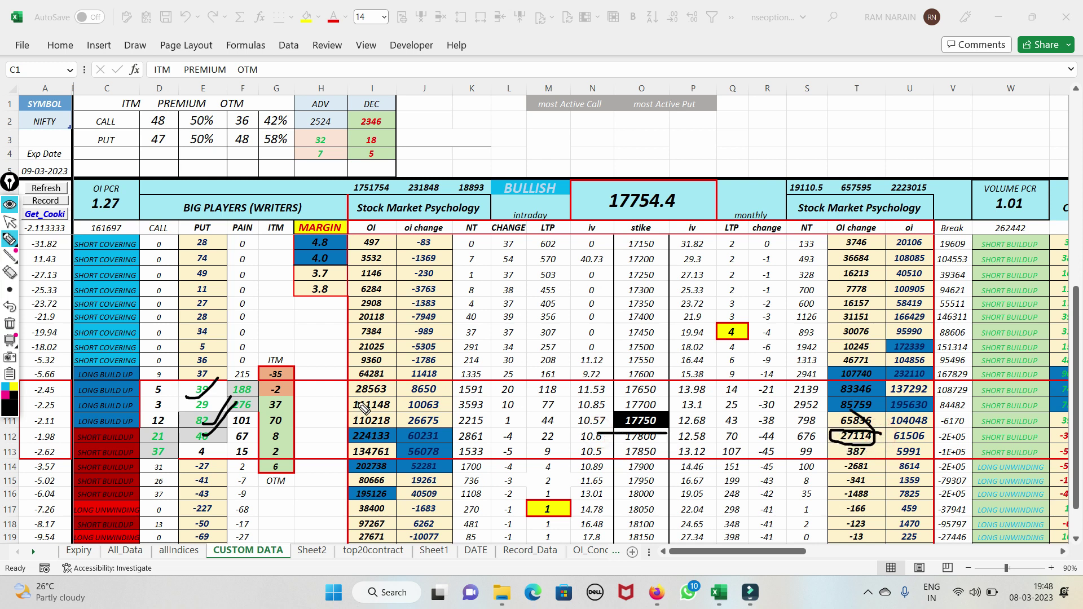
drag(677, 413, 615, 415)
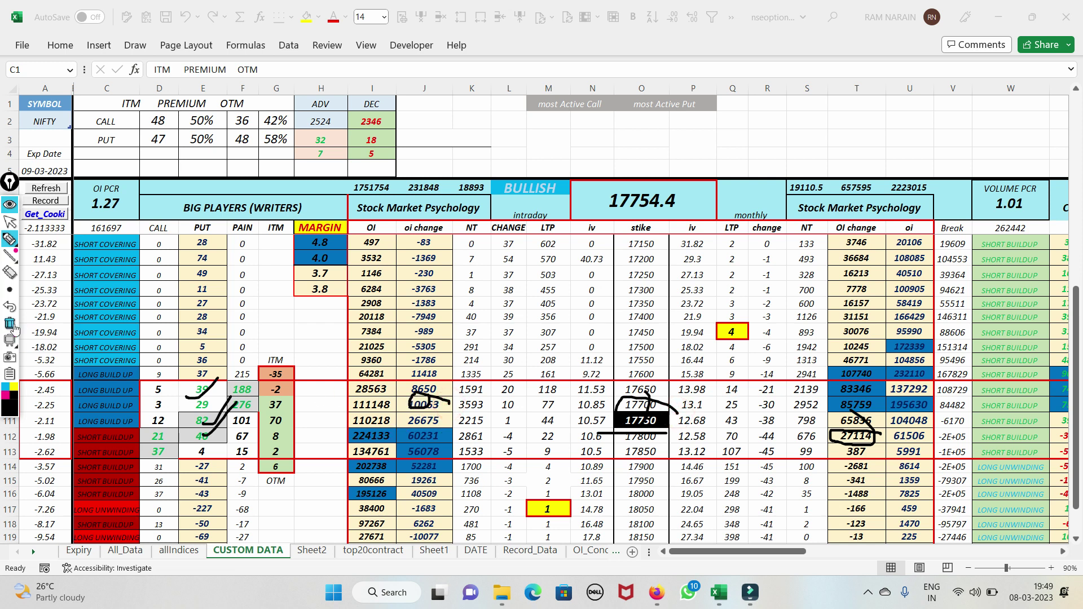
click(9, 323)
- Circle the negative call-side OI changes above strike 17650 and negative put-side ones below 17850, underline strike 17800, and clear the marks
mouse_move(428, 404)
mouse_down()
mouse_move(477, 384)
mouse_move(438, 430)
mouse_up()
mouse_move(416, 257)
mouse_down()
mouse_move(398, 353)
mouse_move(449, 338)
mouse_move(437, 295)
mouse_move(520, 310)
mouse_up()
drag(446, 334, 481, 322)
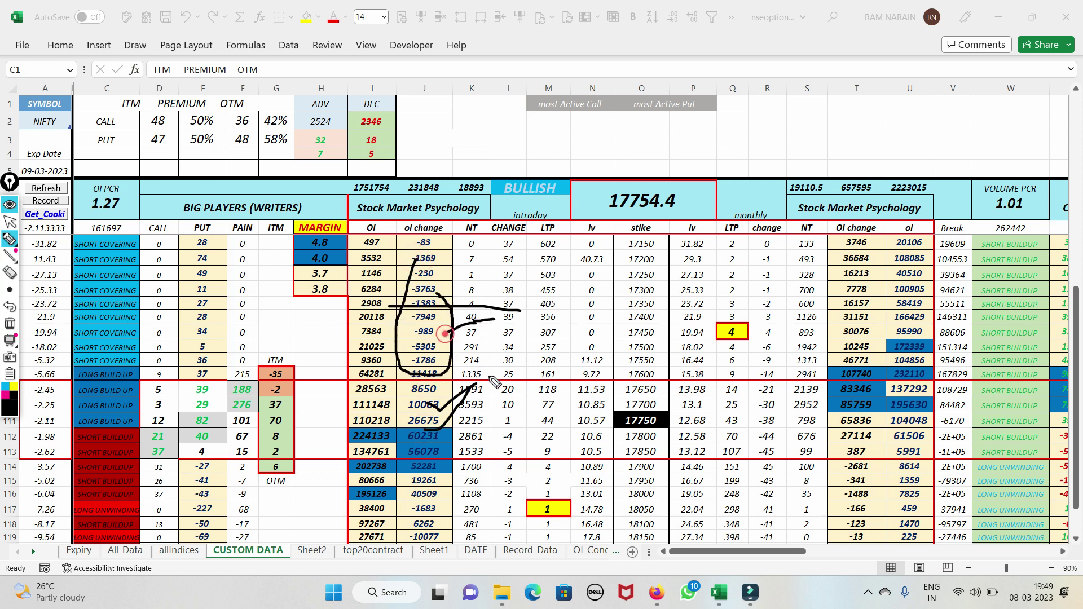
mouse_move(877, 466)
mouse_down()
mouse_move(833, 505)
mouse_move(875, 477)
mouse_up()
drag(645, 439, 675, 447)
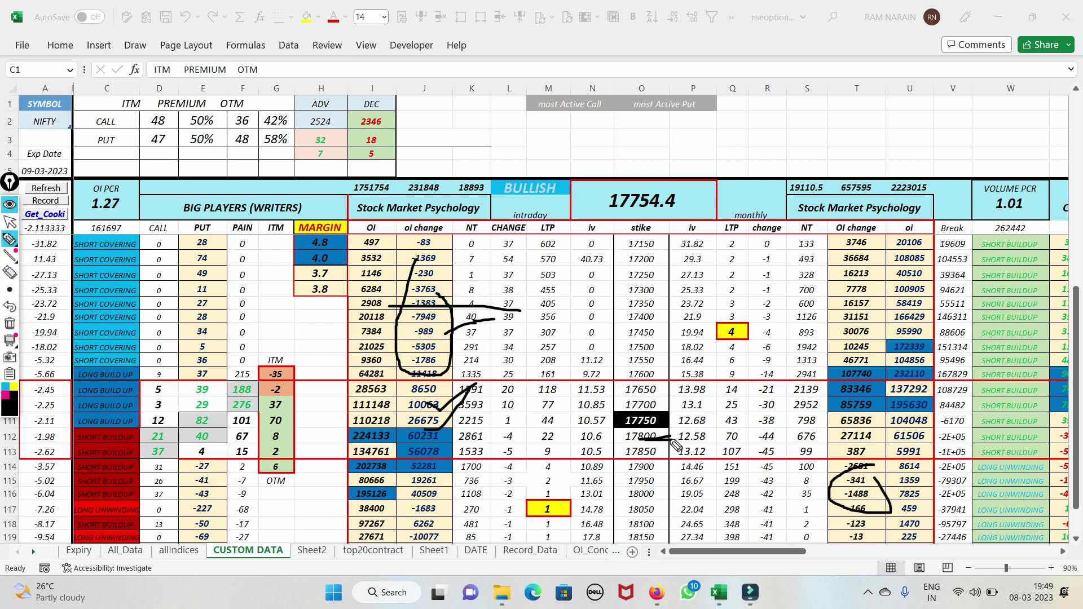
click(10, 345)
- Circle strikes 17700, 17750 and 17800 with the pen and clear the marks
mouse_move(654, 435)
mouse_down()
mouse_move(648, 445)
mouse_move(671, 416)
mouse_move(626, 415)
mouse_move(671, 395)
mouse_move(604, 405)
mouse_move(653, 401)
mouse_up()
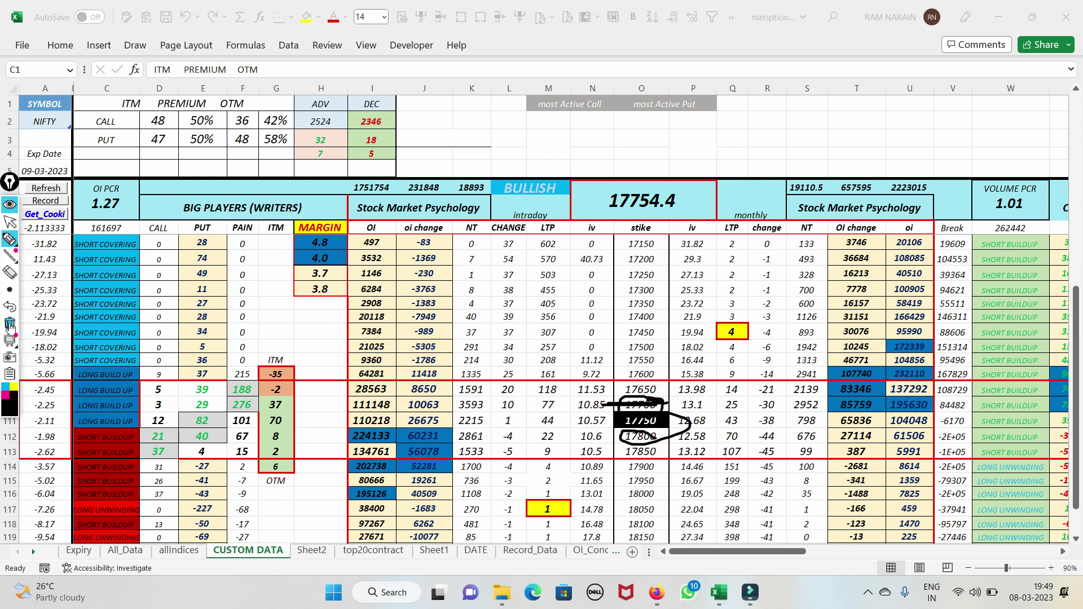
click(11, 324)
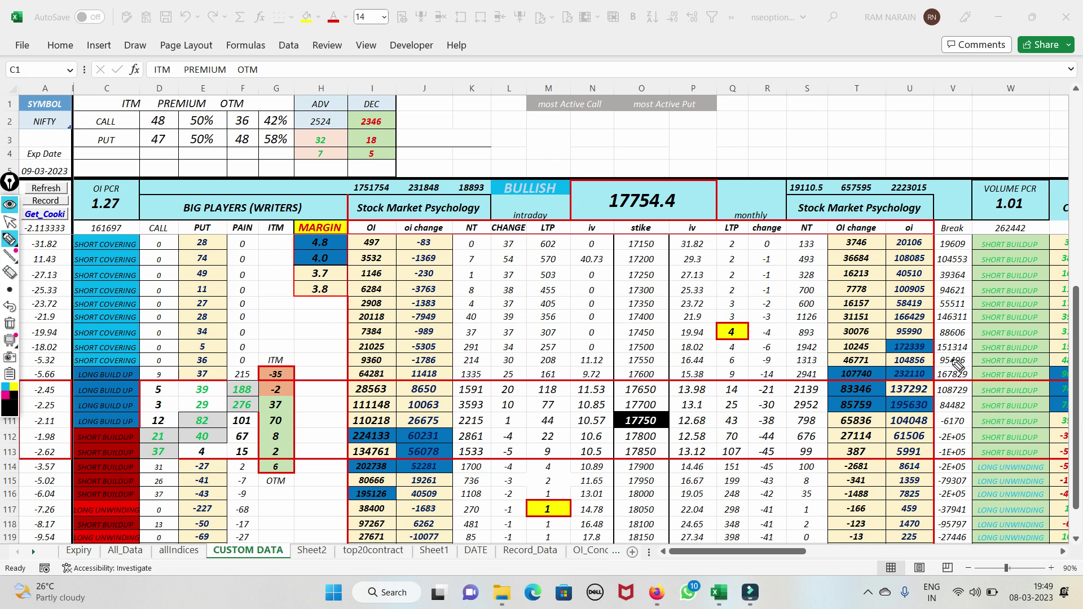
- Tick the total put-side and call-side OI changes, circle the CALL and PUT premium and OTM figures, and clear the marks
drag(844, 191, 982, 116)
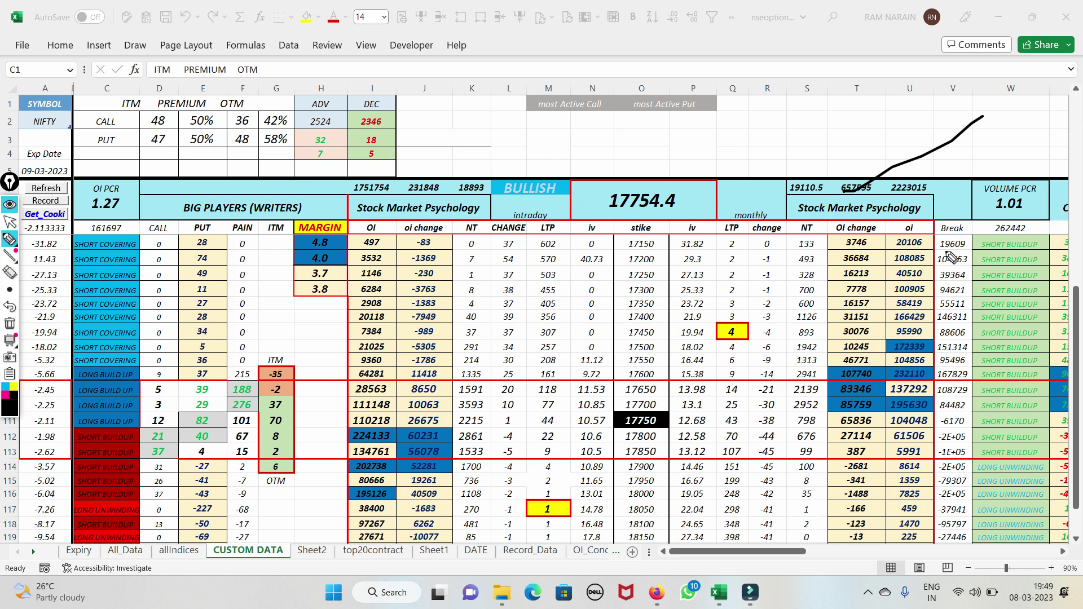
drag(416, 190, 455, 155)
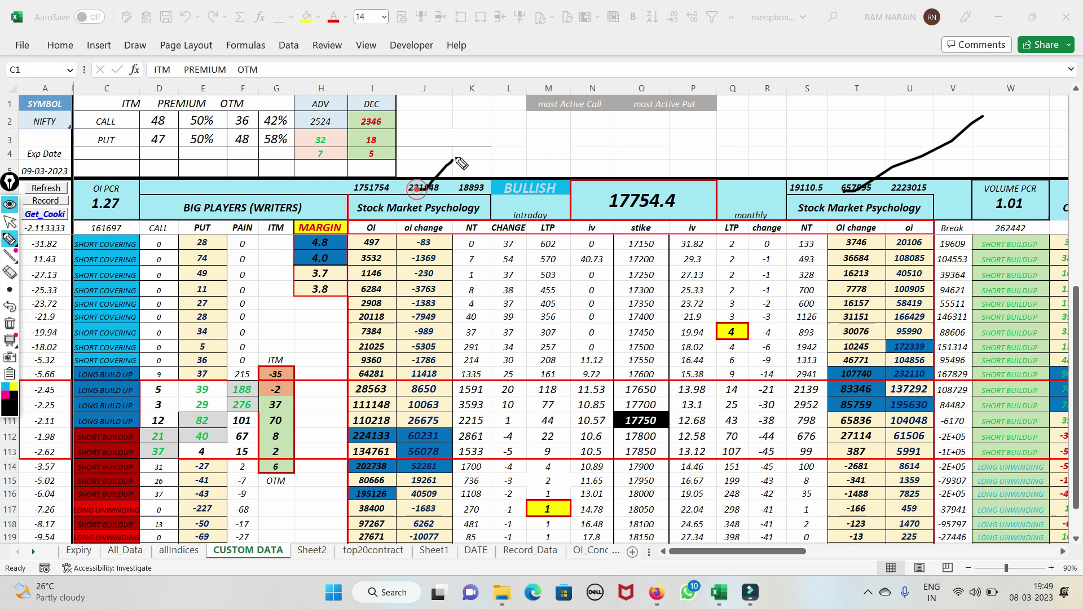
mouse_move(179, 116)
mouse_down()
mouse_move(285, 116)
mouse_move(290, 141)
mouse_move(274, 152)
mouse_move(187, 135)
mouse_move(212, 107)
mouse_move(269, 78)
mouse_up()
drag(243, 112, 316, 59)
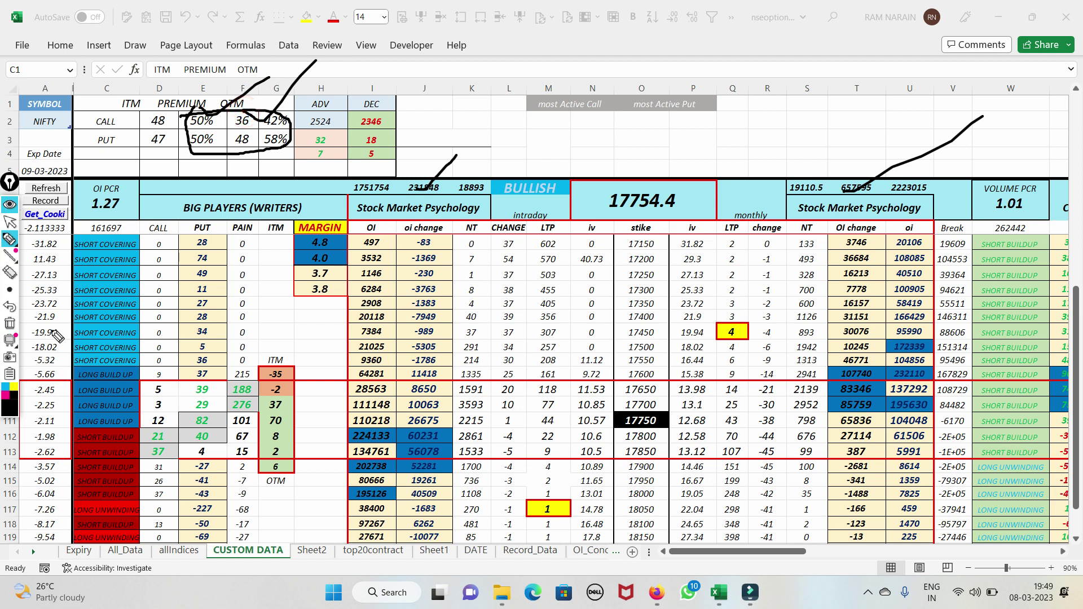
click(10, 324)
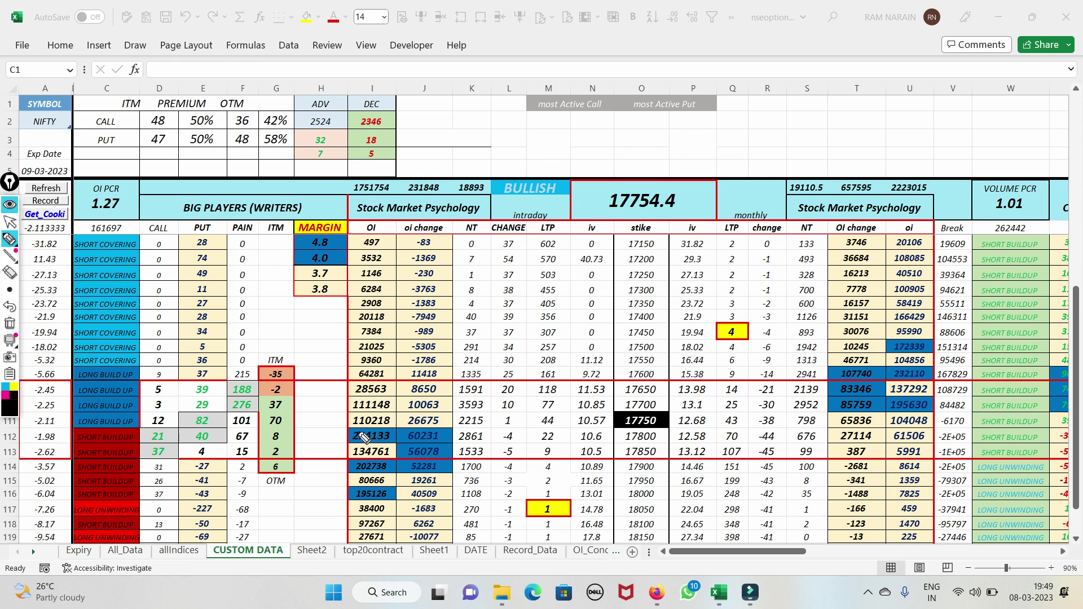
- Tick the ITM column values, draw lines from strikes 17600 and 17650 across the put side, and clear the marks
mouse_move(274, 396)
mouse_down()
mouse_move(272, 457)
mouse_move(296, 436)
mouse_move(277, 438)
mouse_up()
drag(657, 391, 824, 385)
drag(659, 393, 932, 389)
drag(624, 370, 890, 360)
mouse_move(274, 417)
mouse_down()
mouse_move(298, 413)
mouse_move(296, 434)
mouse_up()
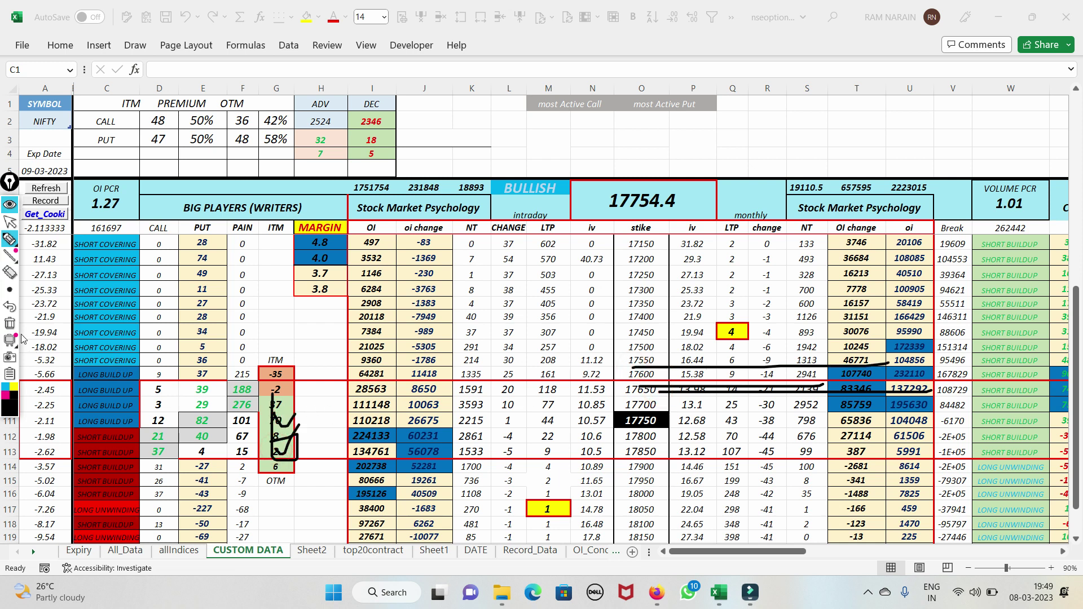
click(10, 323)
- Switch from the pen to the pointer, set the option chain symbol to BANKNIFTY, and refresh the data
click(17, 225)
click(55, 123)
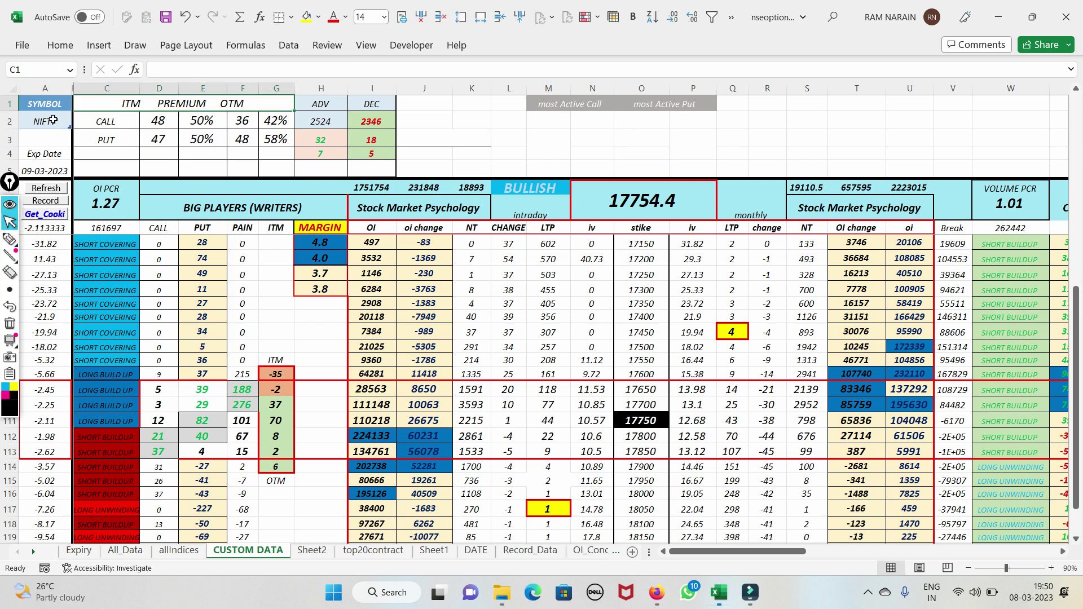
click(77, 123)
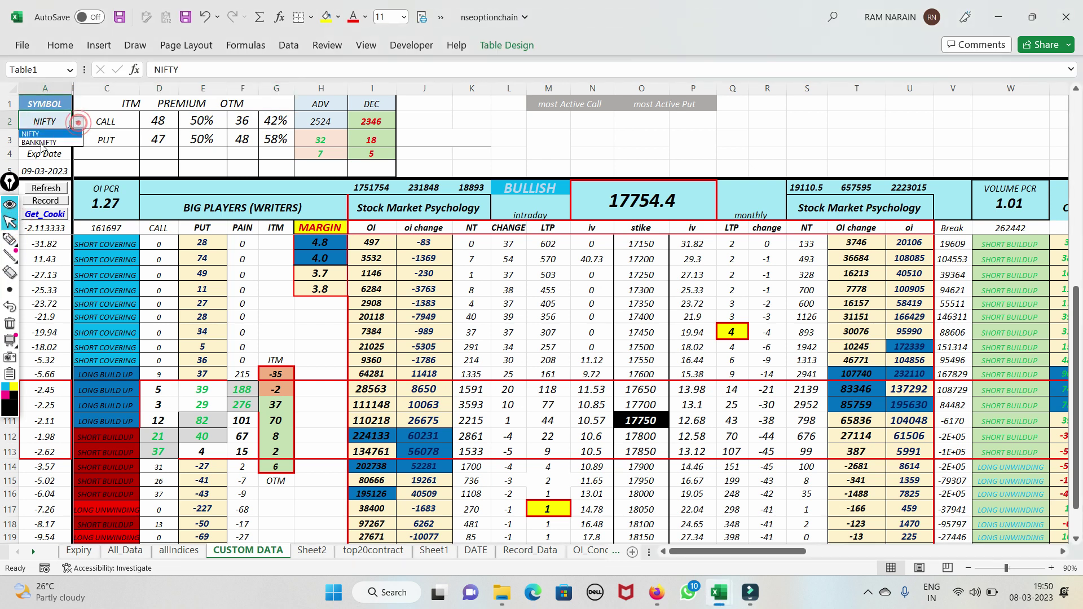
click(41, 141)
click(38, 192)
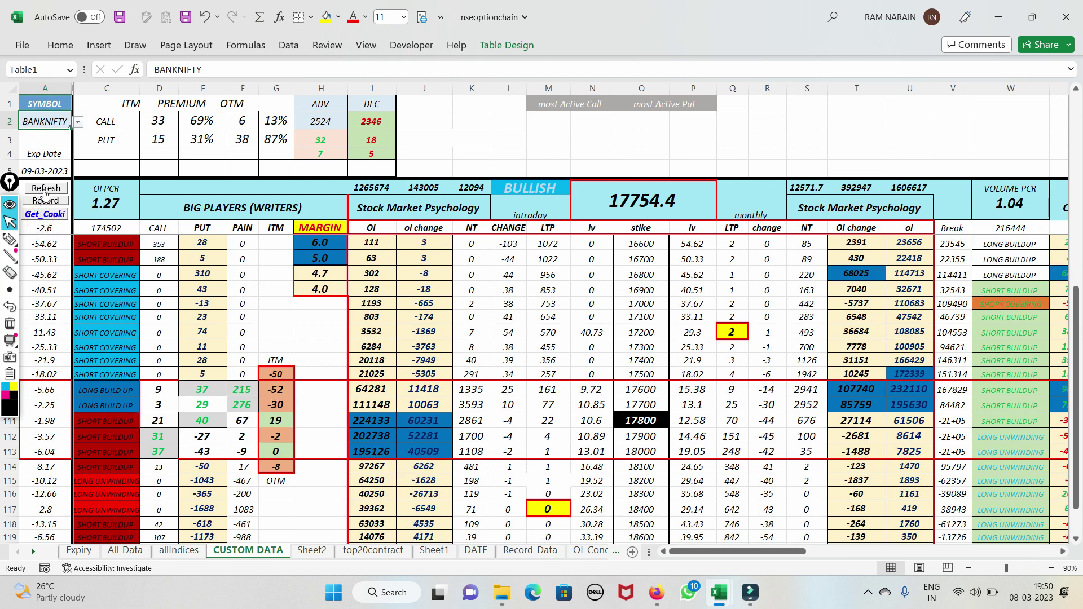
click(45, 191)
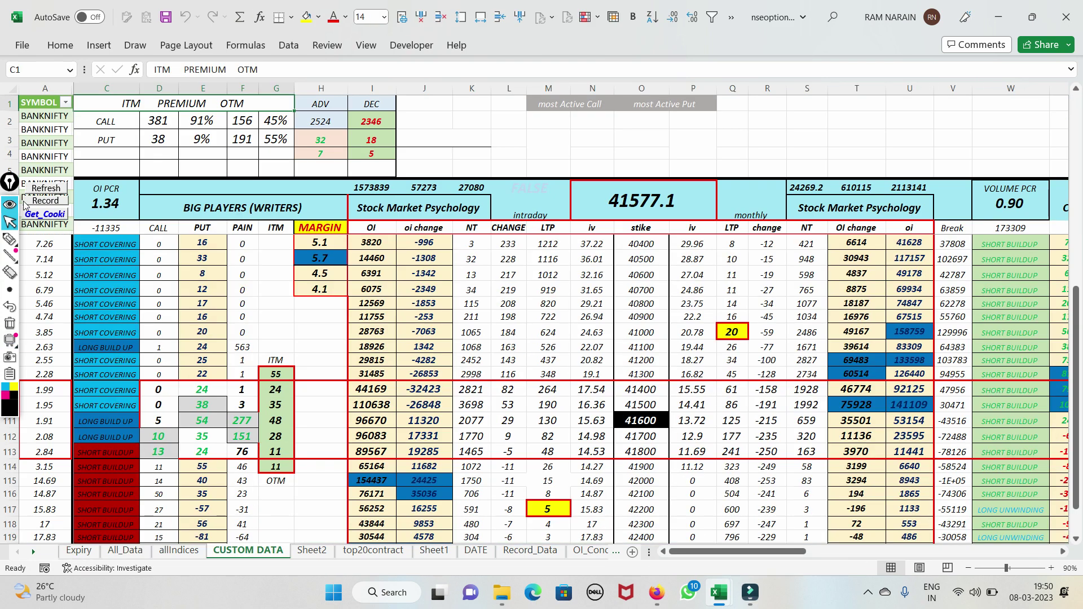
- With the pen, circle the highlighted put LTP, tick the PUT OTM percentage, line through strike 41500, and circle its put-side OI change
click(10, 241)
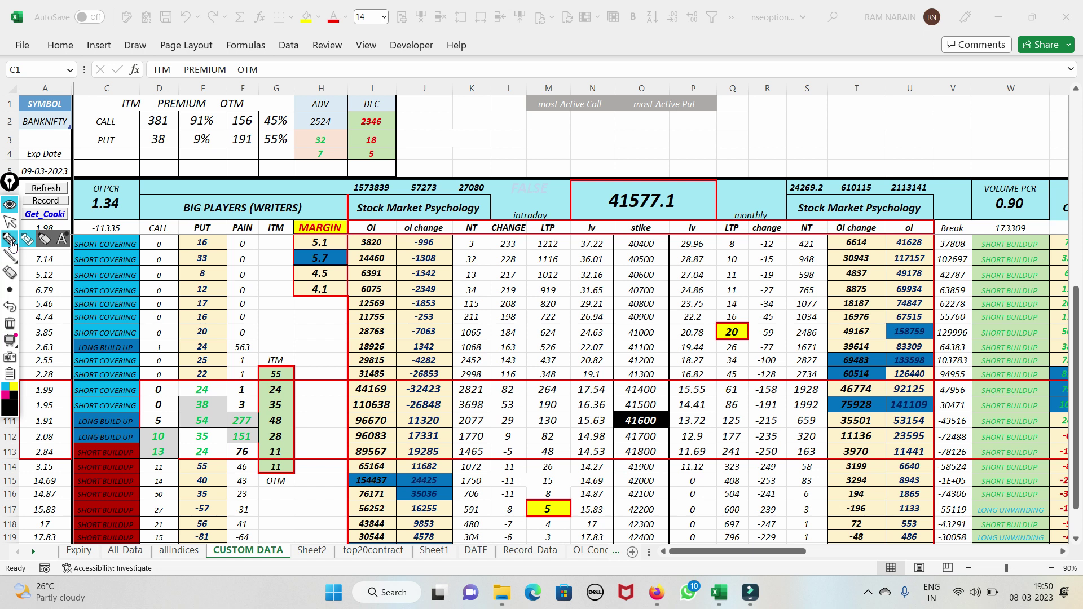
click(11, 242)
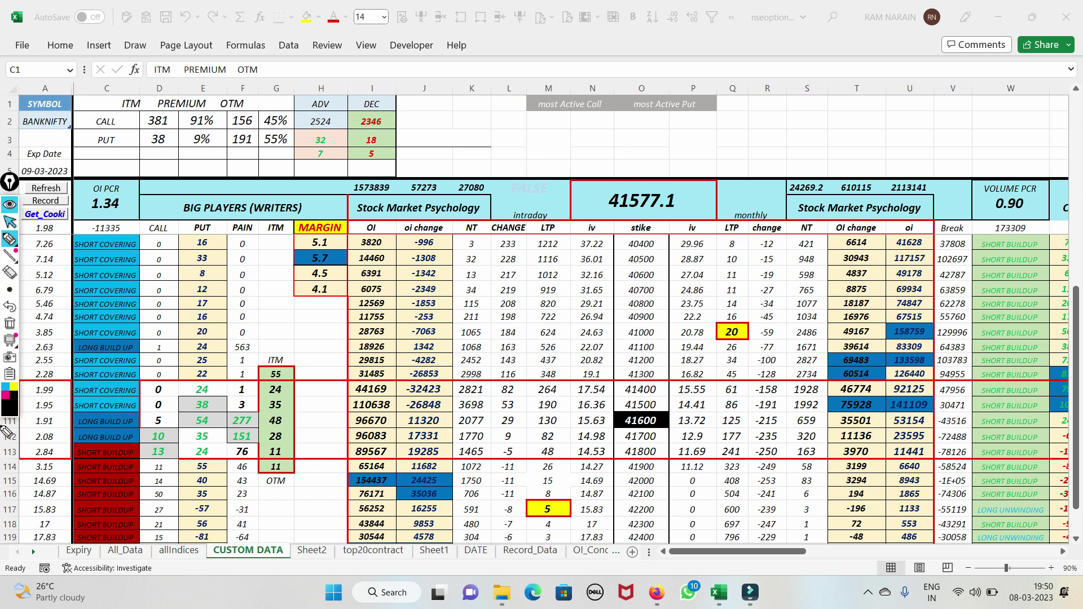
mouse_move(758, 314)
mouse_down()
mouse_move(711, 338)
mouse_move(740, 303)
mouse_up()
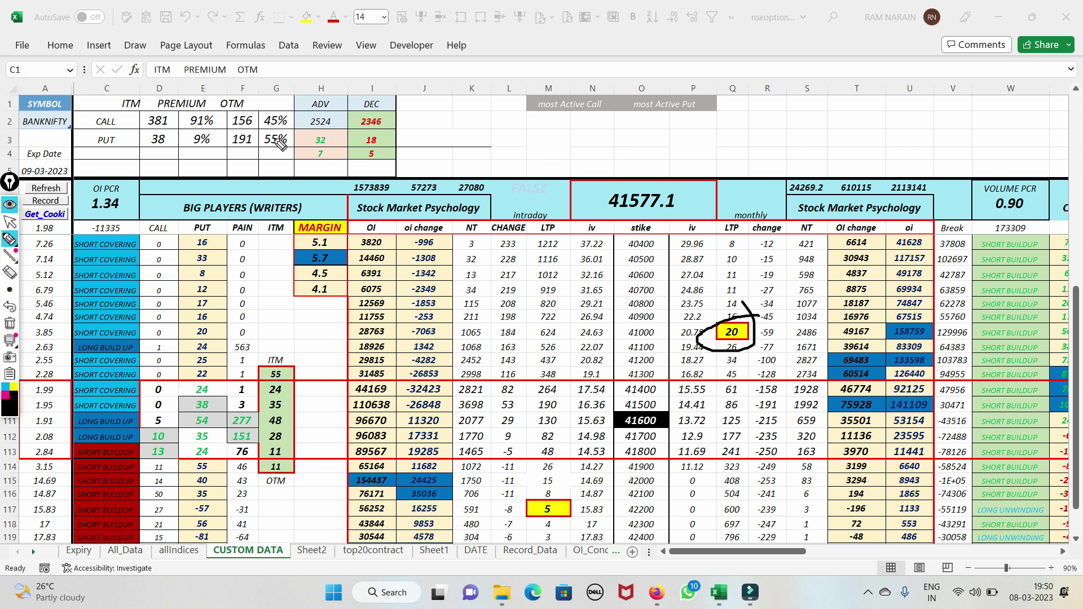
drag(273, 145, 326, 129)
drag(627, 407, 697, 400)
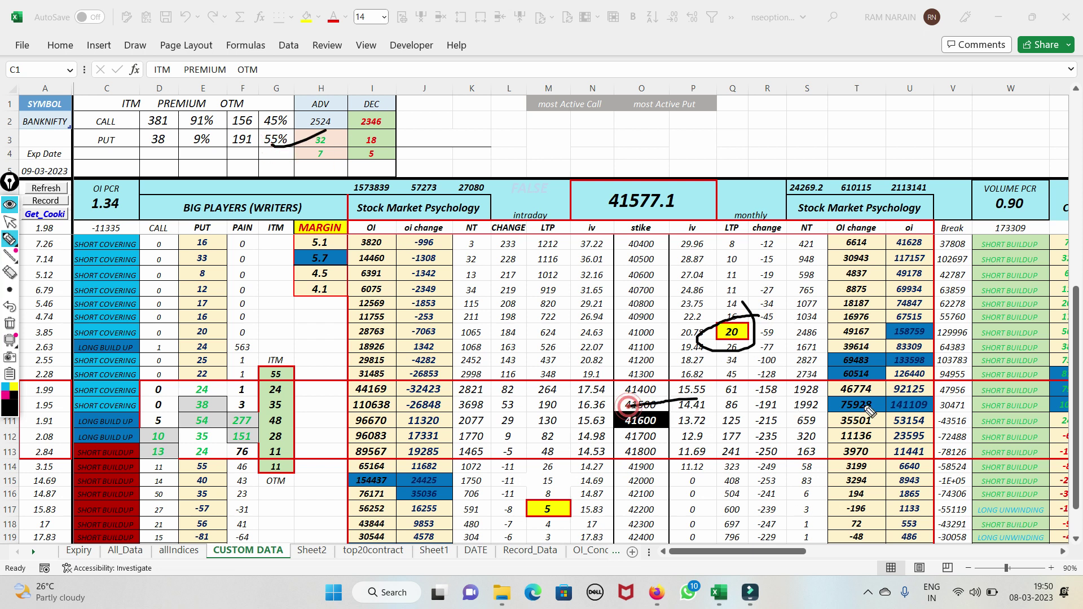
mouse_move(898, 388)
mouse_down()
mouse_move(840, 415)
mouse_move(905, 388)
mouse_up()
drag(846, 415, 958, 406)
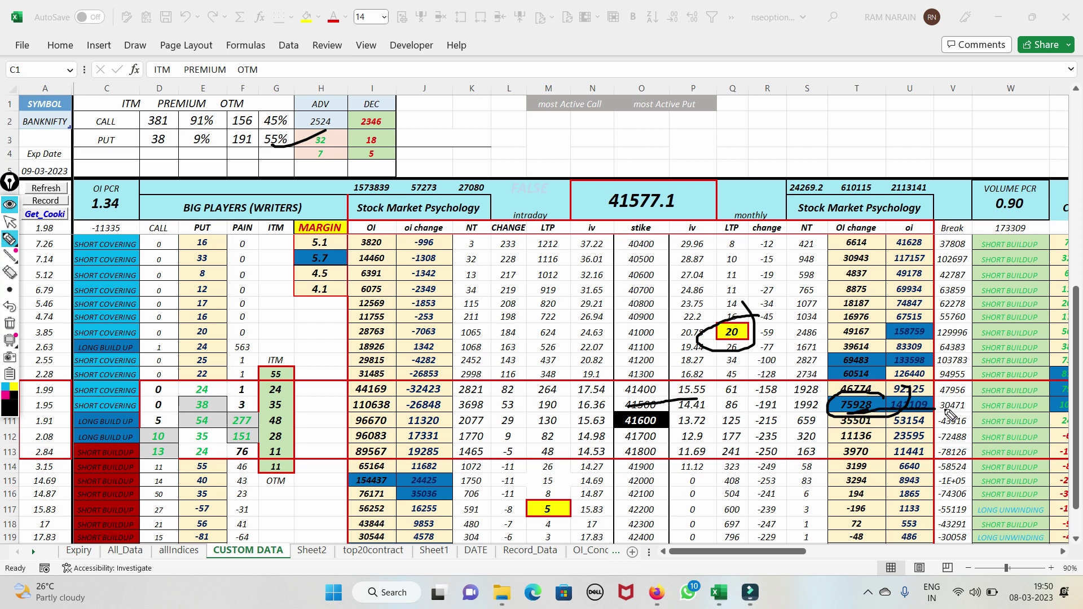
- Line through strike 41300, circle its put-side OI change, circle and tick the ITM column values, and clear the marks
drag(610, 374, 702, 374)
mouse_move(838, 362)
mouse_down()
mouse_move(880, 365)
mouse_move(862, 389)
mouse_move(839, 387)
mouse_up()
mouse_move(261, 364)
mouse_down()
mouse_move(270, 479)
mouse_move(310, 464)
mouse_move(303, 371)
mouse_move(261, 375)
mouse_move(334, 373)
mouse_up()
drag(302, 438, 336, 424)
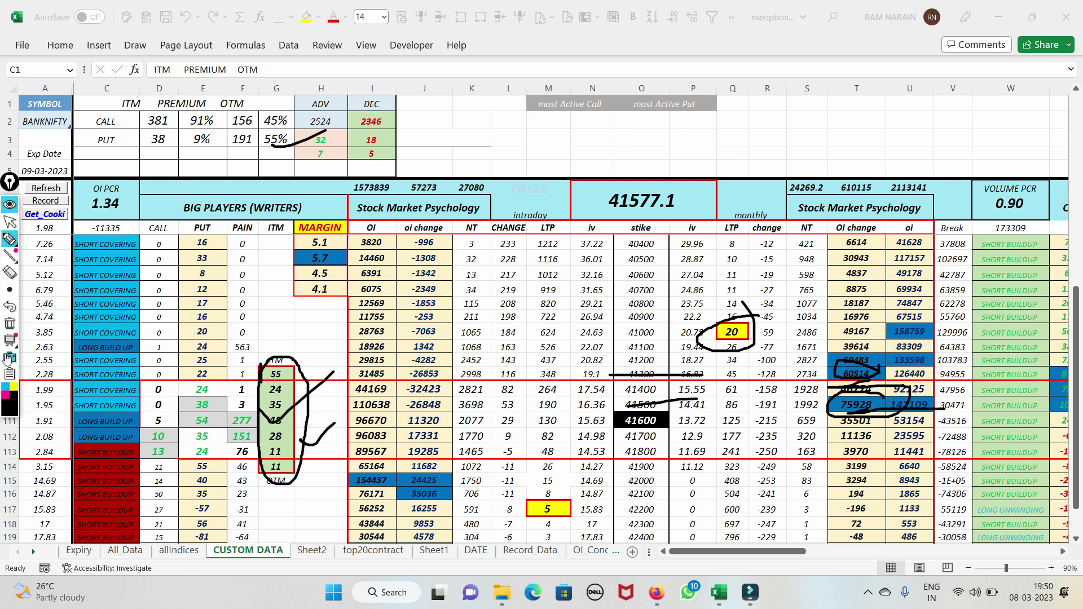
click(9, 322)
- Circle the PUT writer values for strikes 41400 to 41800, draw lines above and below strike 41600, and clear the marks
mouse_move(202, 370)
mouse_down()
mouse_move(204, 468)
mouse_move(228, 377)
mouse_move(212, 370)
mouse_up()
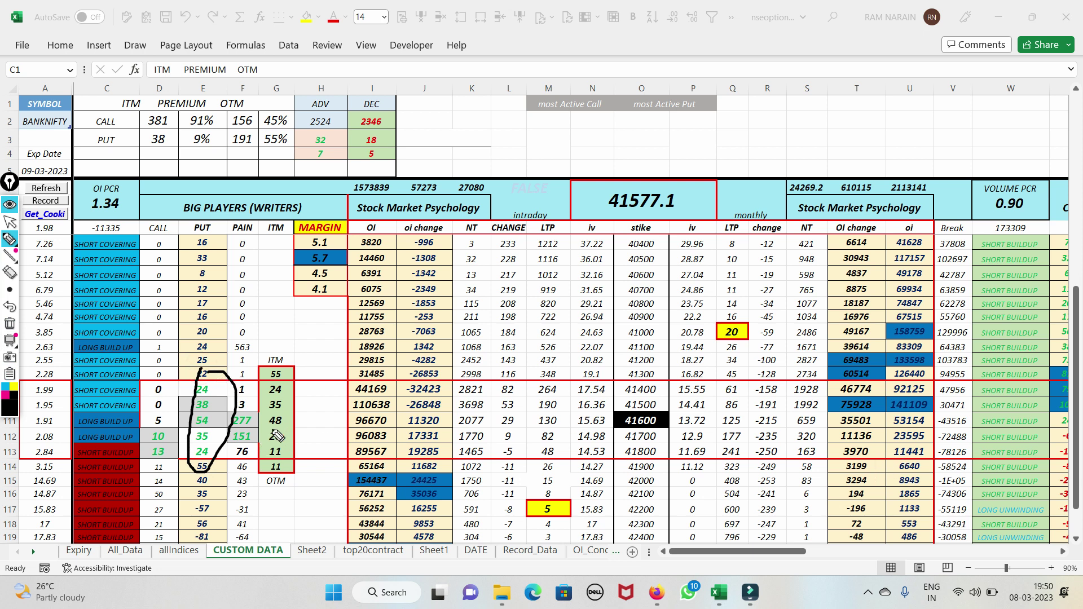
drag(685, 418, 597, 417)
drag(220, 438, 671, 435)
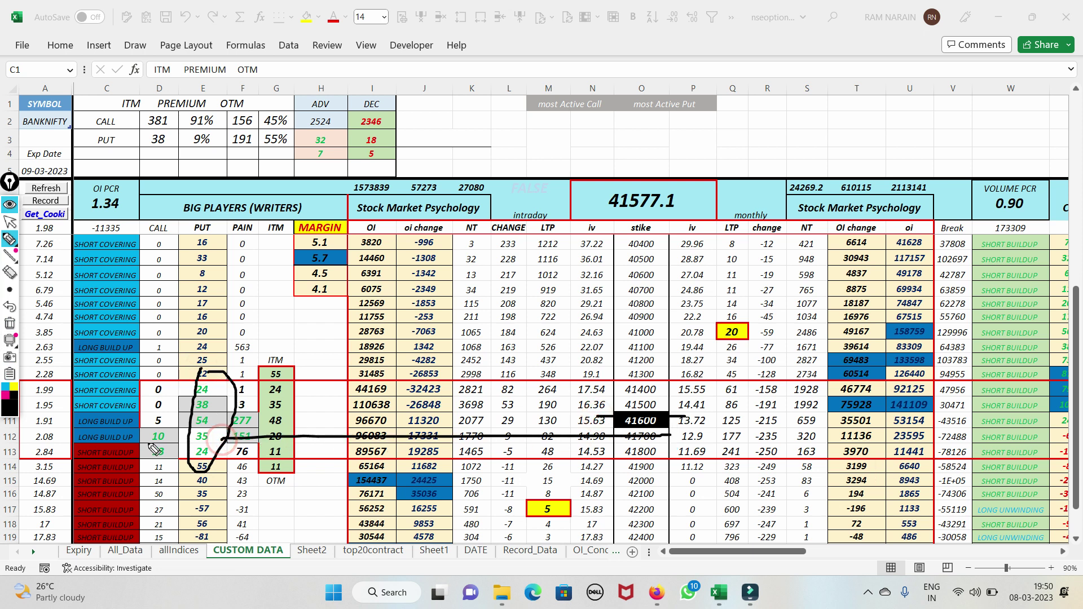
click(13, 326)
- Mark strike 41600, the spot price, both total OI changes and the put-side OI changes for strikes 41200 to 41700, and clear the marks
drag(753, 416, 596, 418)
drag(693, 430, 596, 437)
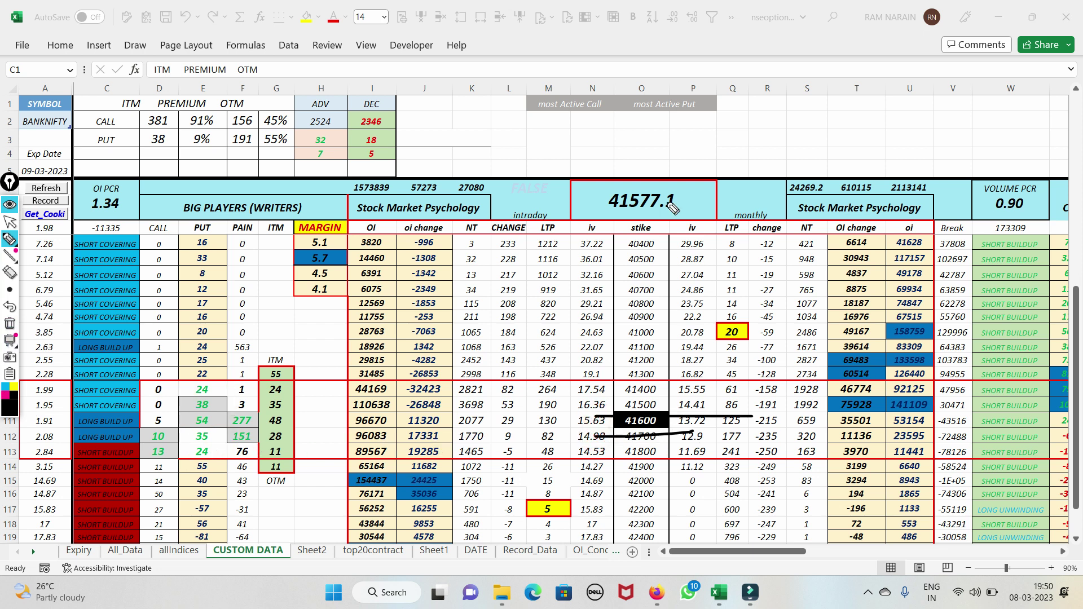
drag(612, 199, 691, 159)
mouse_move(448, 186)
mouse_down()
mouse_move(420, 174)
mouse_move(457, 180)
mouse_move(454, 172)
mouse_up()
mouse_move(866, 188)
mouse_down()
mouse_move(873, 169)
mouse_move(844, 195)
mouse_move(916, 151)
mouse_up()
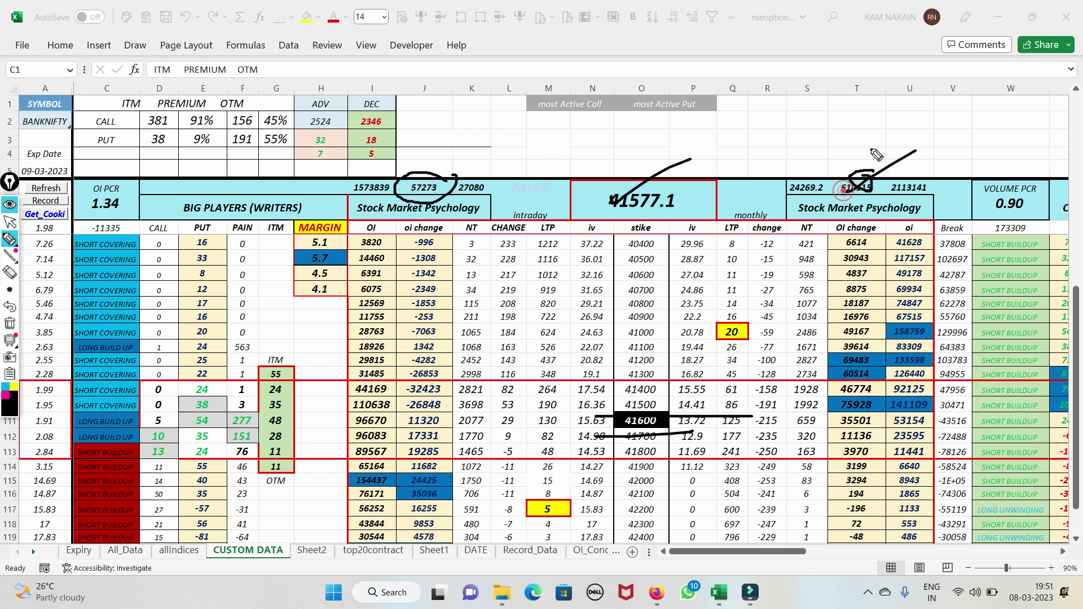
mouse_move(833, 334)
mouse_down()
mouse_move(835, 437)
mouse_move(899, 395)
mouse_move(834, 364)
mouse_move(880, 385)
mouse_up()
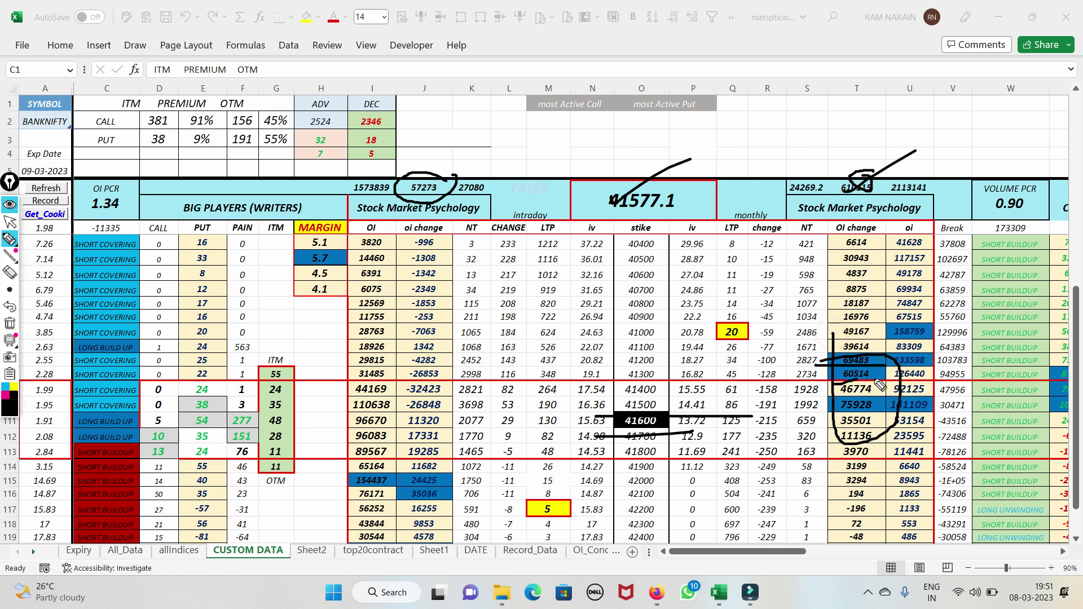
click(10, 324)
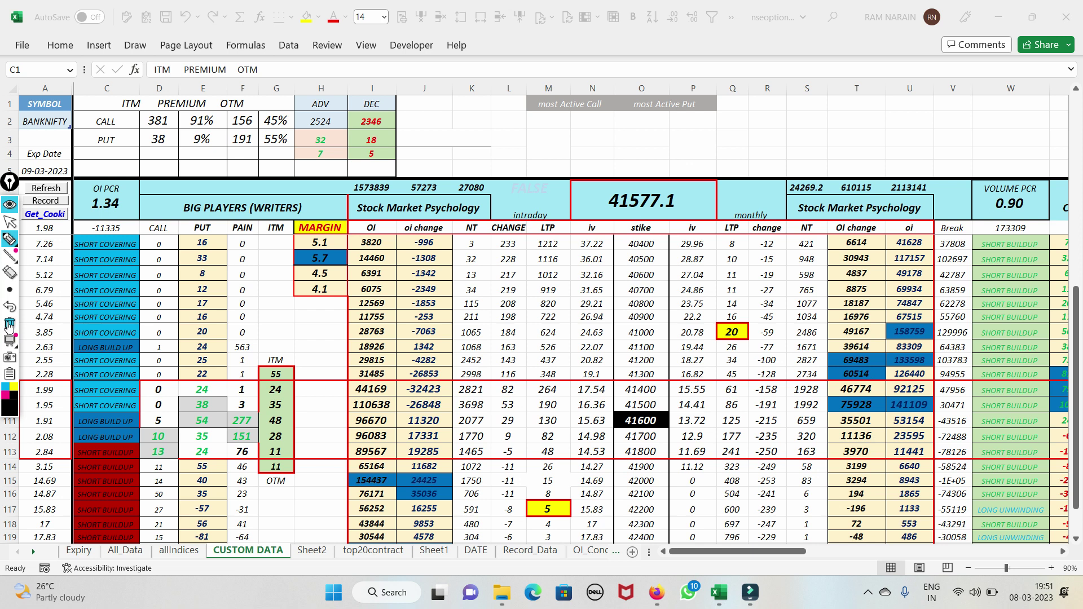
- Draw lines along the 41600 and 41700 rows, circle strike 41700 and the put-side OI changes from 41800 to 42100, and clear the marks
drag(224, 419, 357, 427)
drag(343, 436, 144, 437)
mouse_move(653, 447)
mouse_down()
mouse_move(610, 457)
mouse_move(625, 441)
mouse_move(657, 440)
mouse_up()
drag(355, 433, 468, 428)
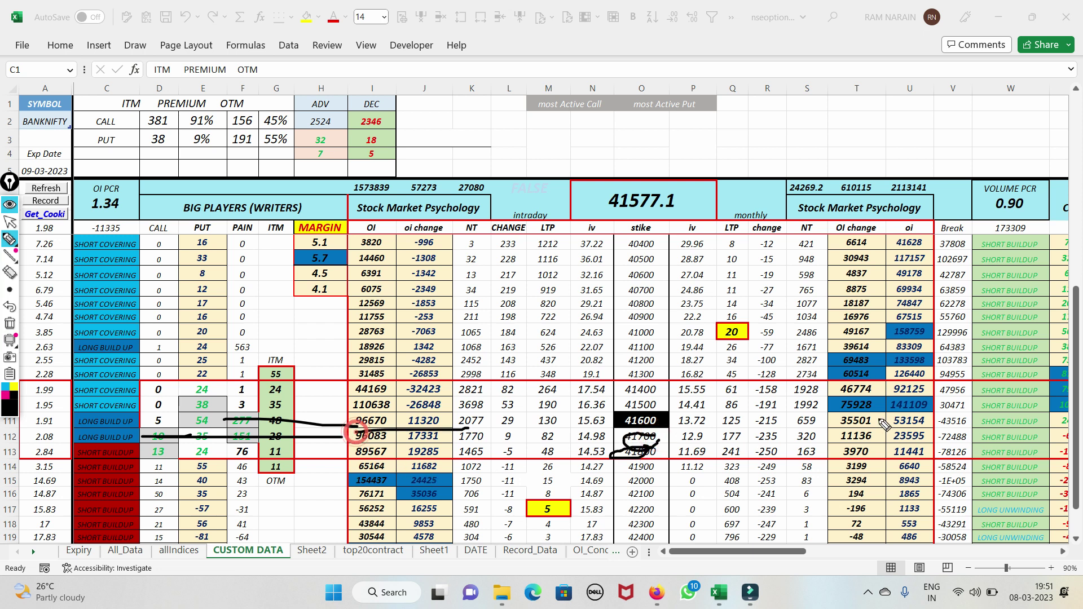
mouse_move(863, 440)
mouse_down()
mouse_move(891, 497)
mouse_move(875, 472)
mouse_up()
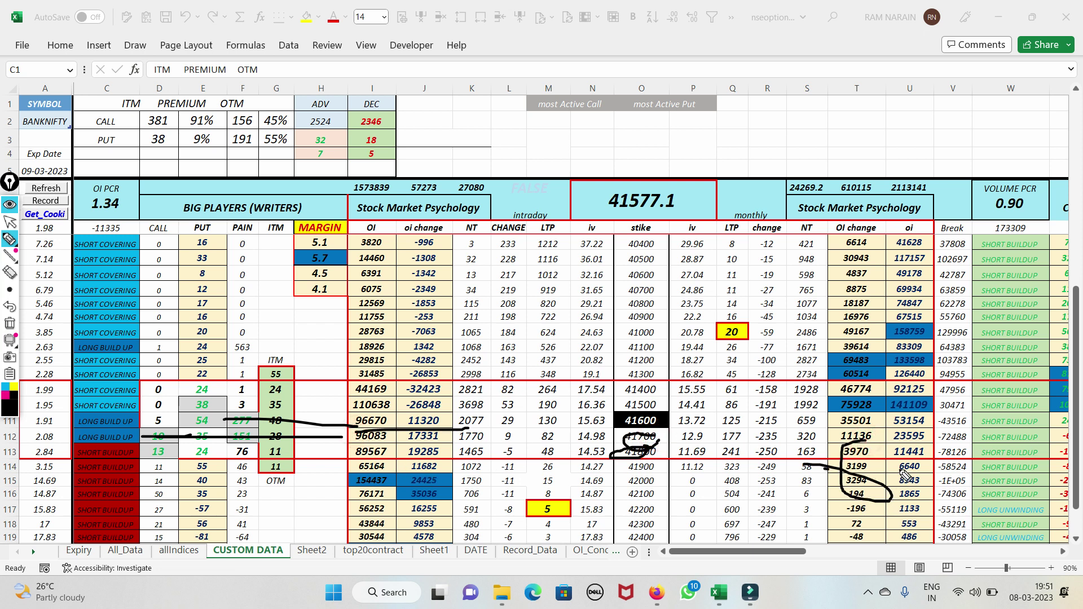
drag(807, 466, 922, 469)
drag(649, 428, 852, 427)
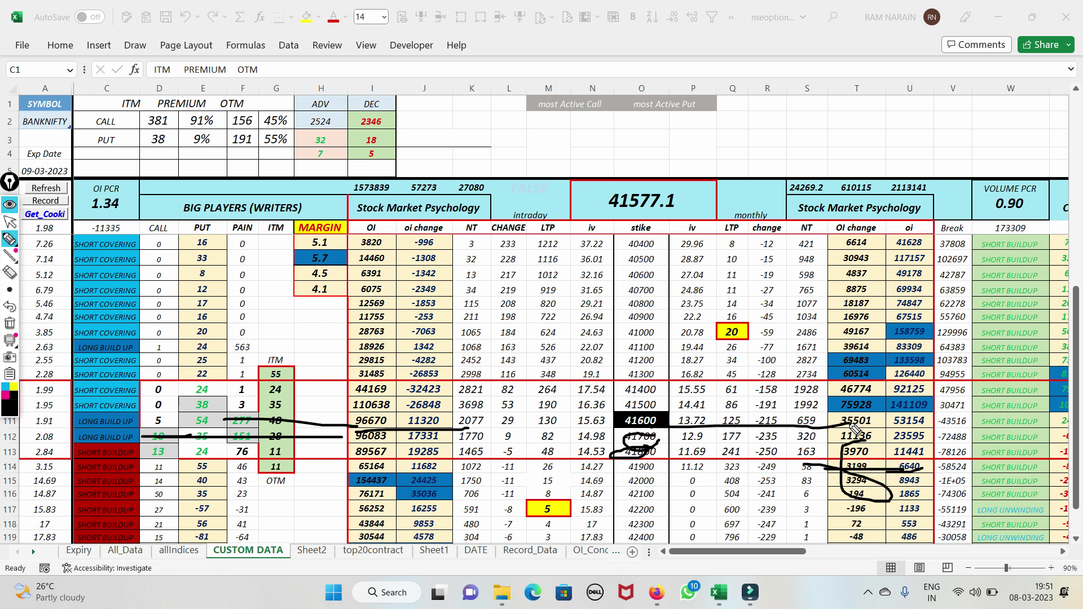
click(9, 323)
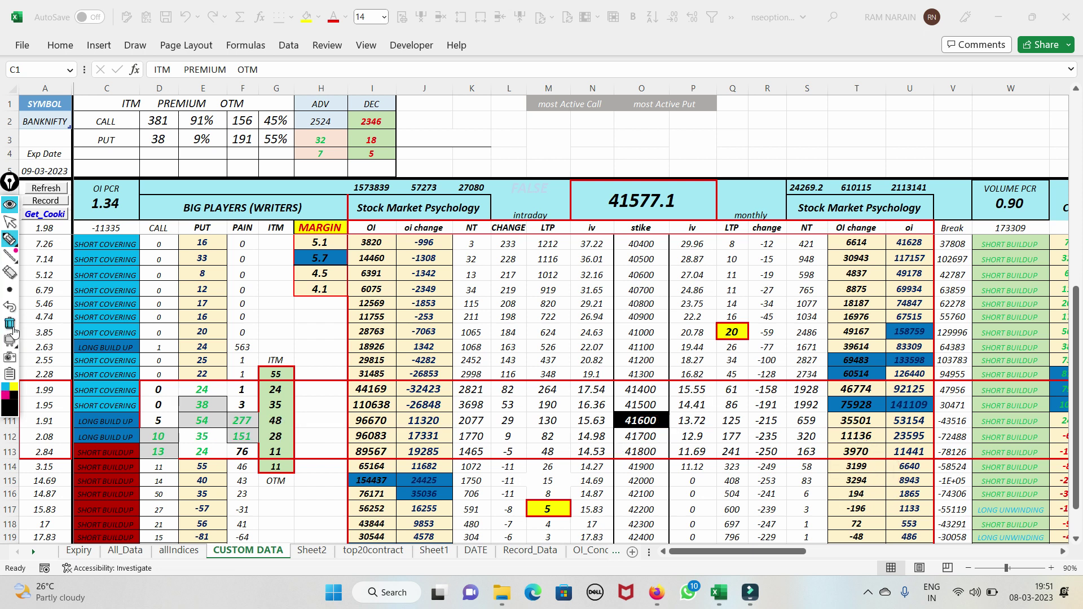
- Leave the pen and switch to the Stock Market Psychology Telegram group in Firefox
mouse_move(9, 235)
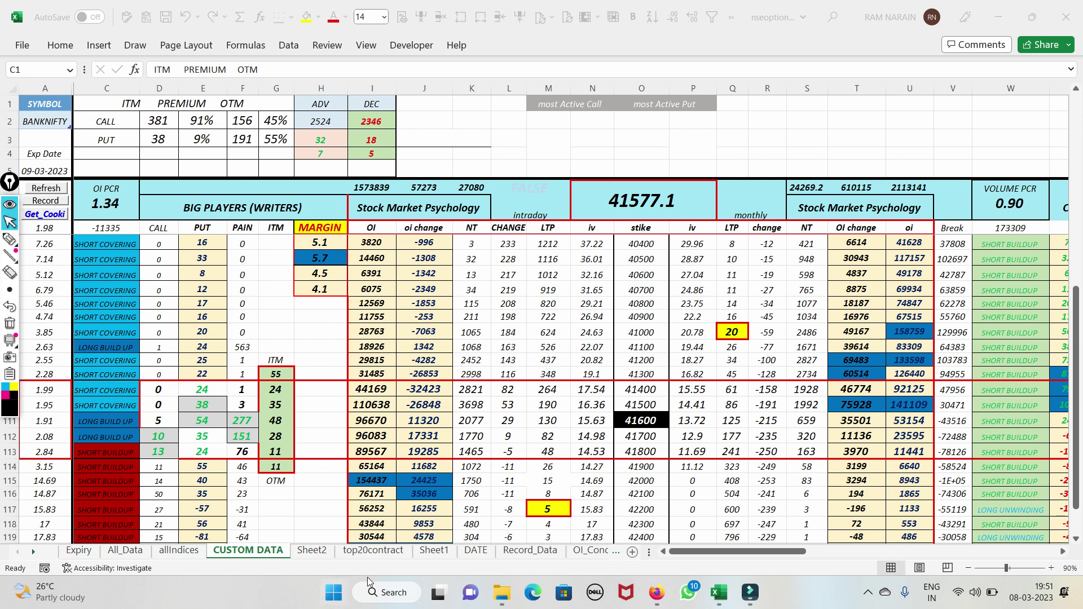
click(656, 592)
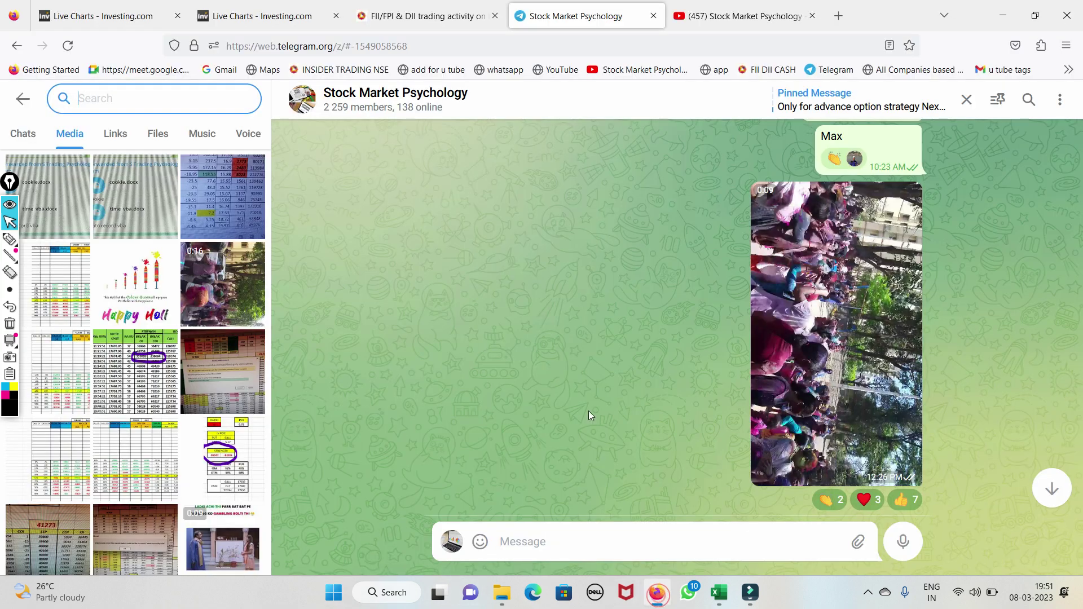
- Switch to the Nifty 50 live chart, draw lines along the moving averages beneath the latest candles, and clear the marks
click(62, 19)
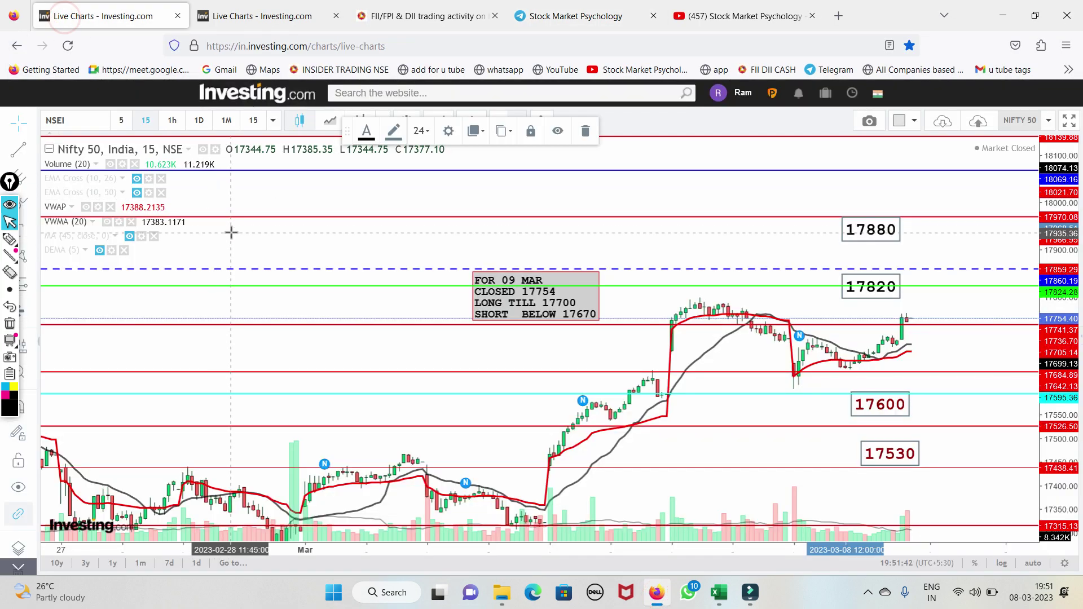
click(10, 238)
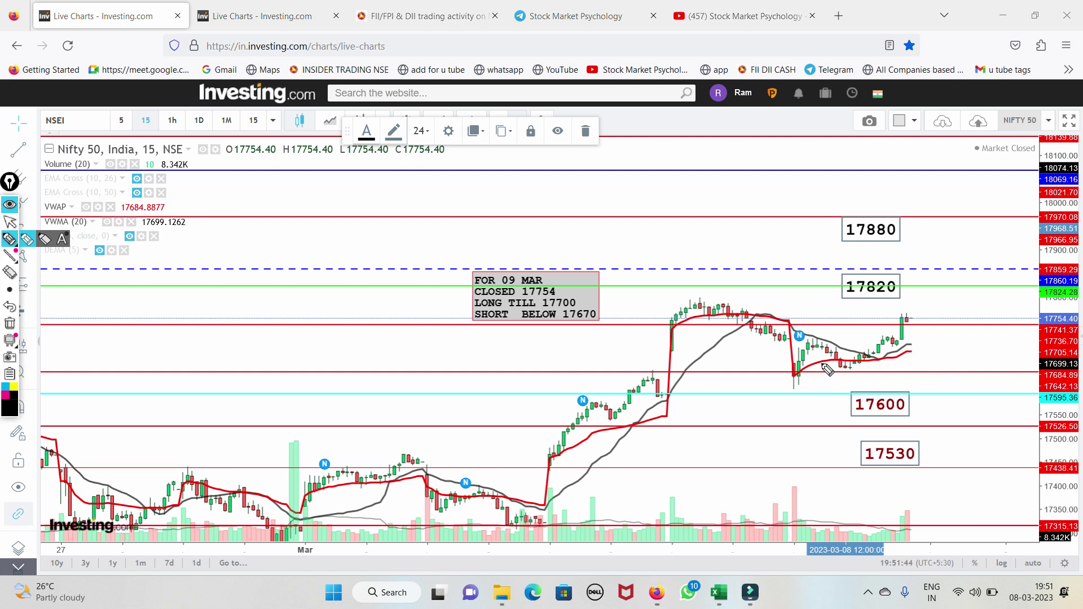
mouse_move(799, 370)
mouse_down()
mouse_move(921, 361)
mouse_move(936, 346)
mouse_move(913, 341)
mouse_move(991, 343)
mouse_up()
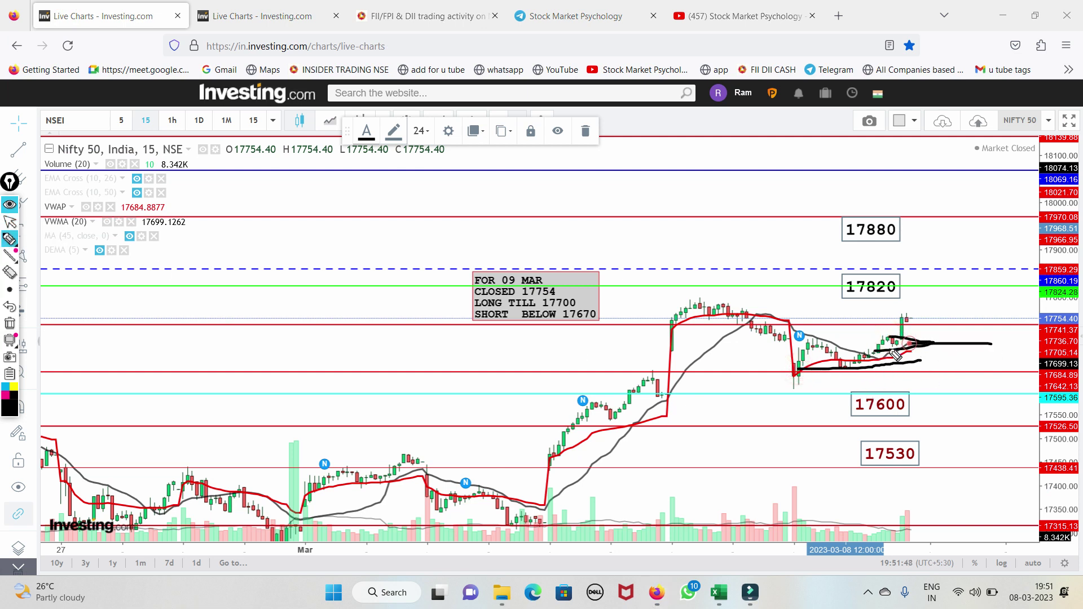
click(17, 327)
- Mark the latest close, the VWMA level with its 17699.13 price label, and the LONG TILL 17700 note; clear the marks and leave the pen
drag(891, 319, 951, 312)
drag(893, 345, 1025, 345)
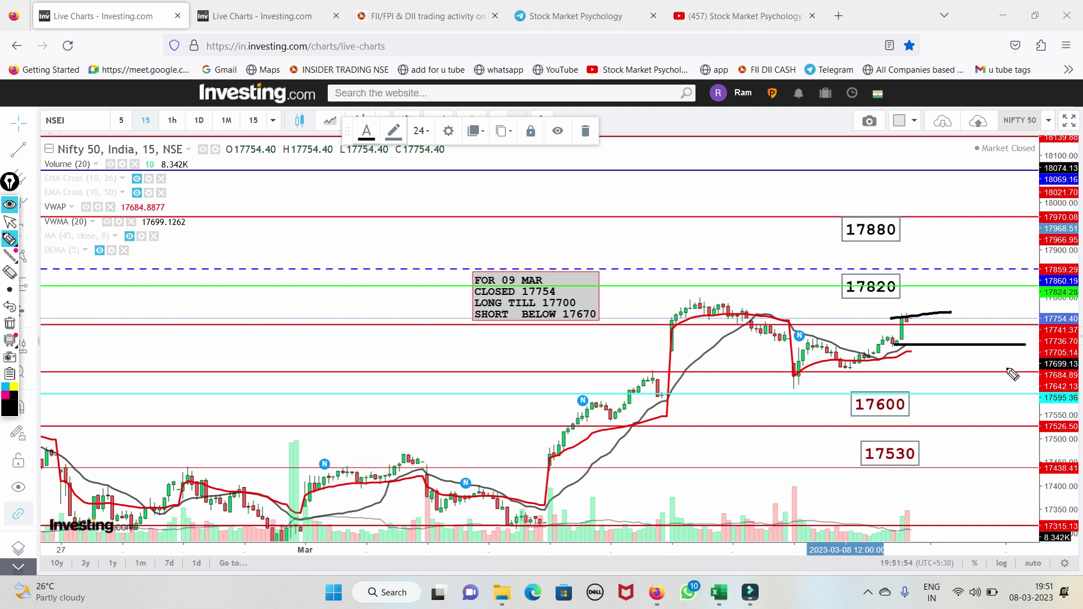
mouse_move(1075, 363)
mouse_down()
mouse_move(1033, 372)
mouse_move(1074, 355)
mouse_up()
drag(519, 305, 632, 257)
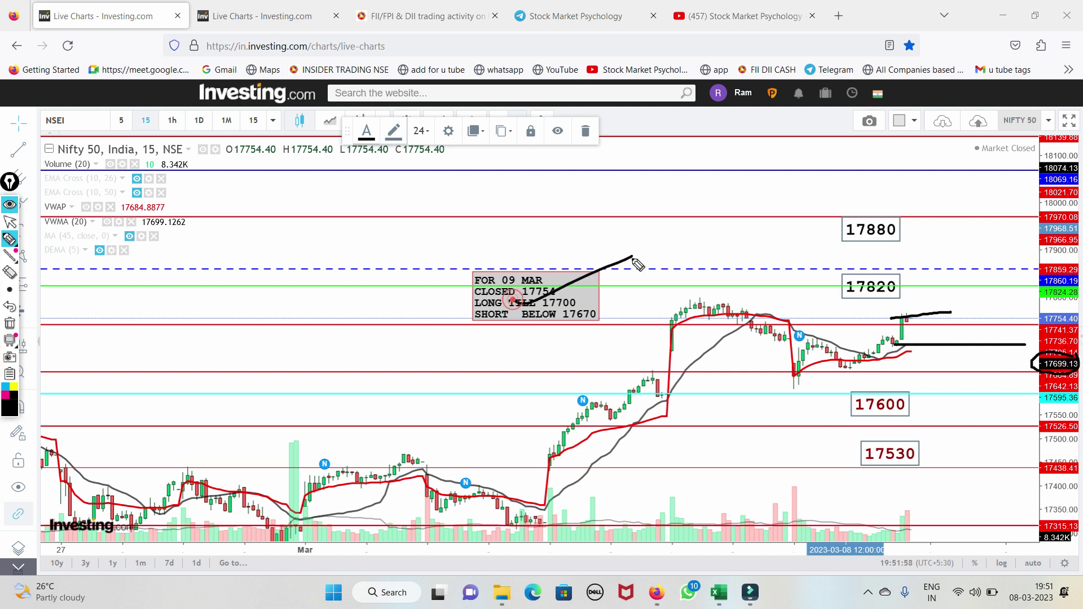
mouse_move(487, 304)
mouse_down()
mouse_move(592, 316)
mouse_move(621, 299)
mouse_up()
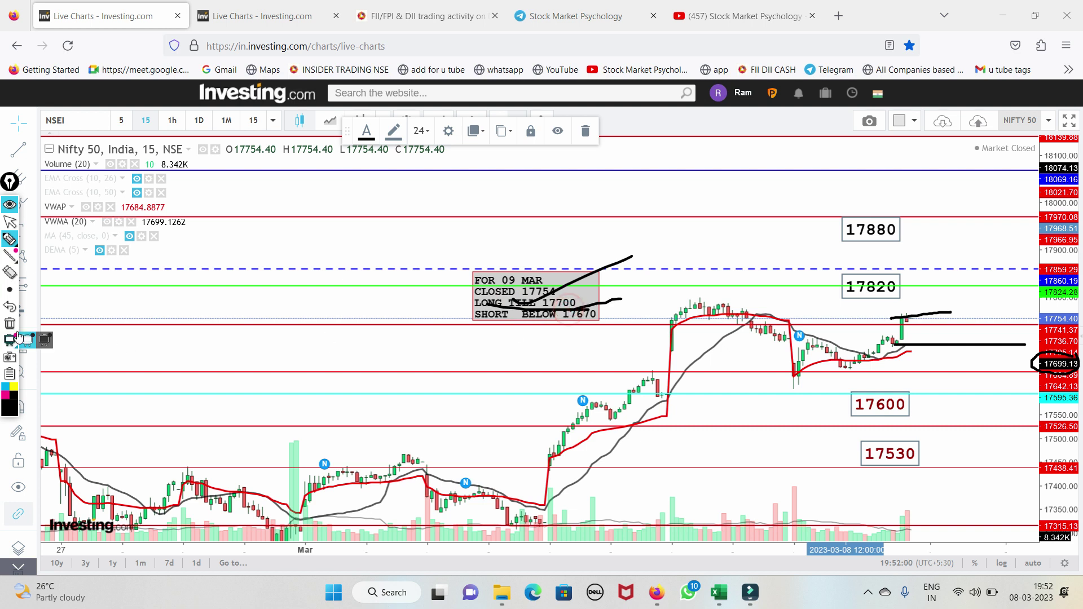
drag(860, 350, 998, 343)
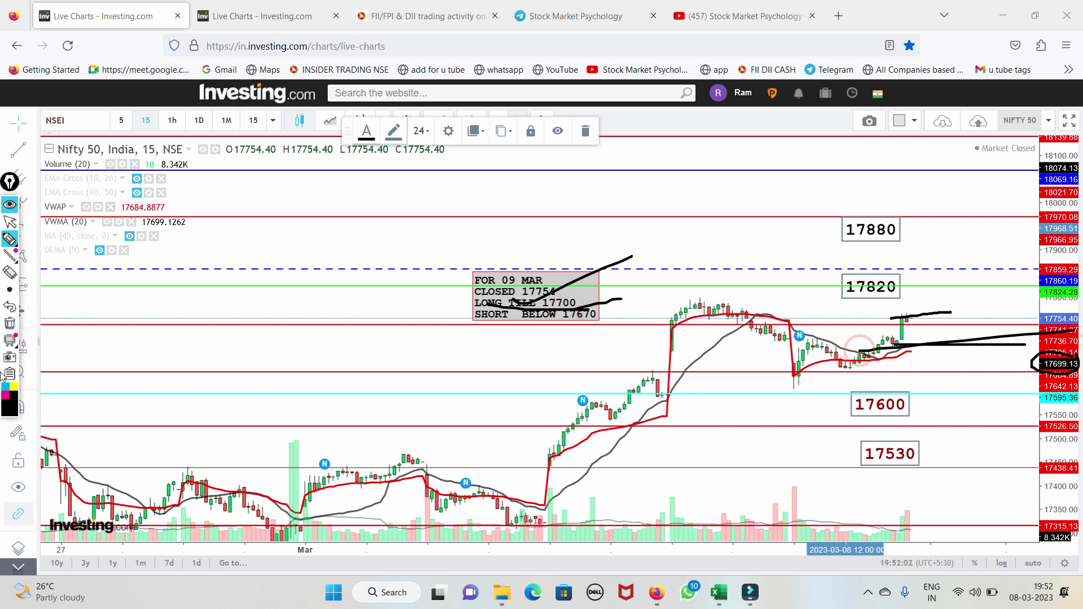
click(9, 323)
mouse_move(12, 263)
click(10, 221)
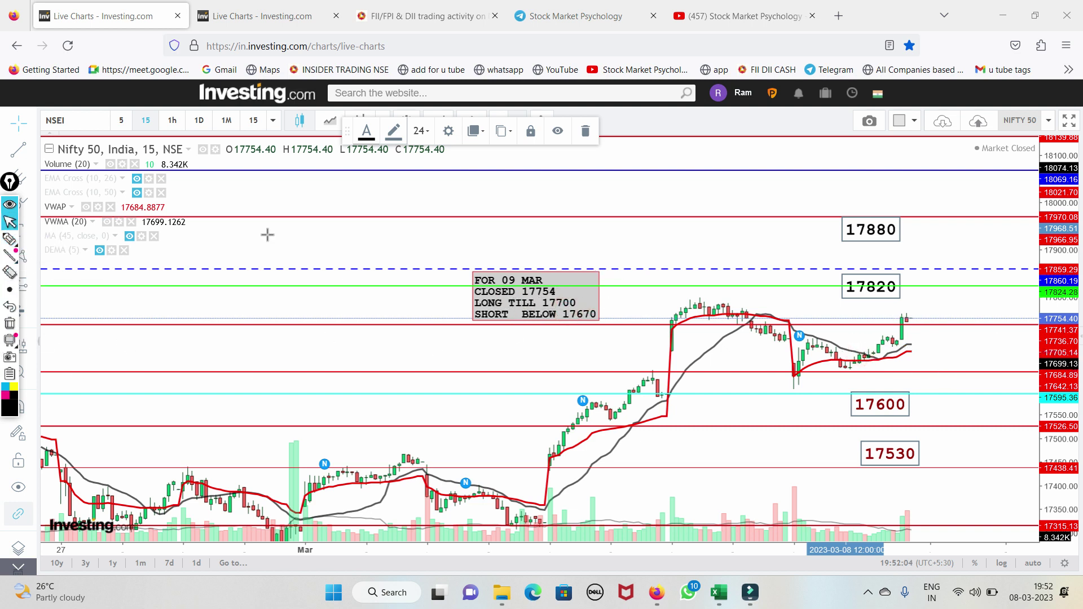
- Draw a long pen line along the 17741.37 level and short lines at the moving averages beneath the latest Nifty candles
mouse_move(1044, 243)
mouse_down()
mouse_move(1044, 219)
mouse_move(1044, 265)
mouse_up()
scroll(452, 323, up, 3)
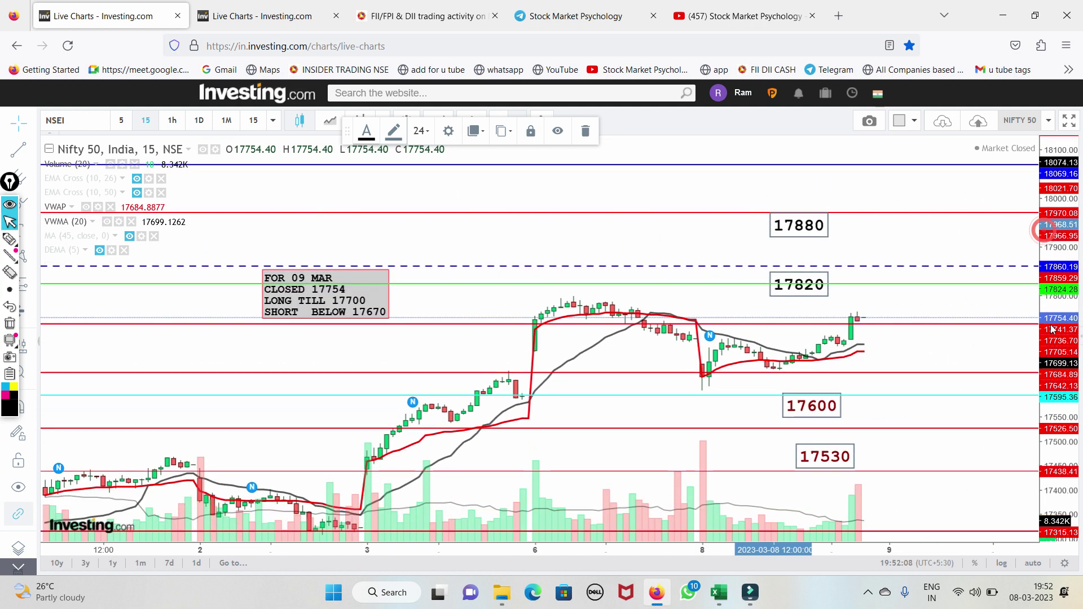
click(10, 239)
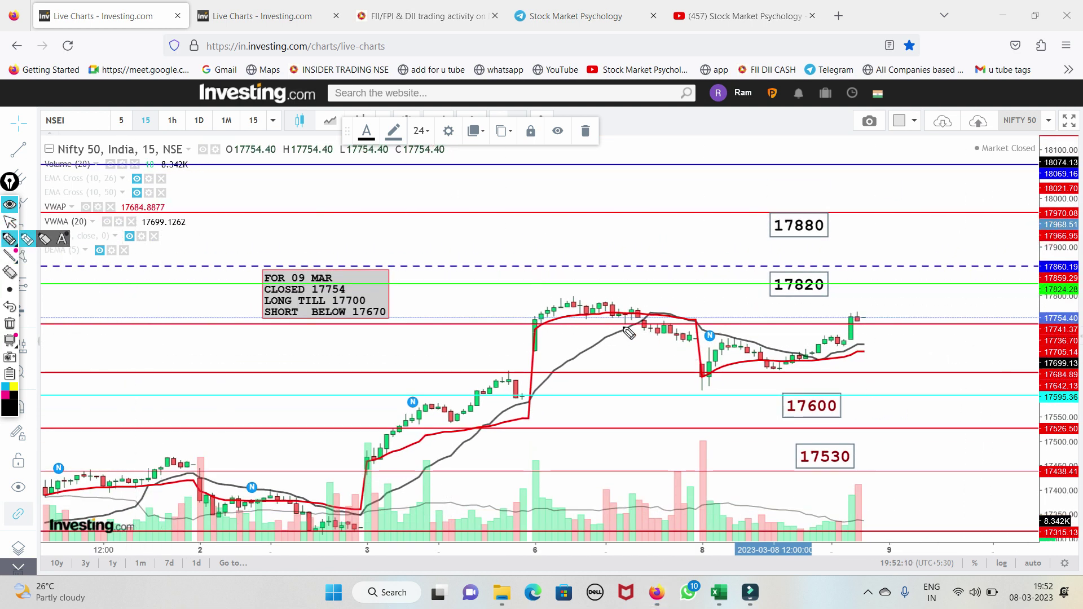
drag(513, 325, 888, 321)
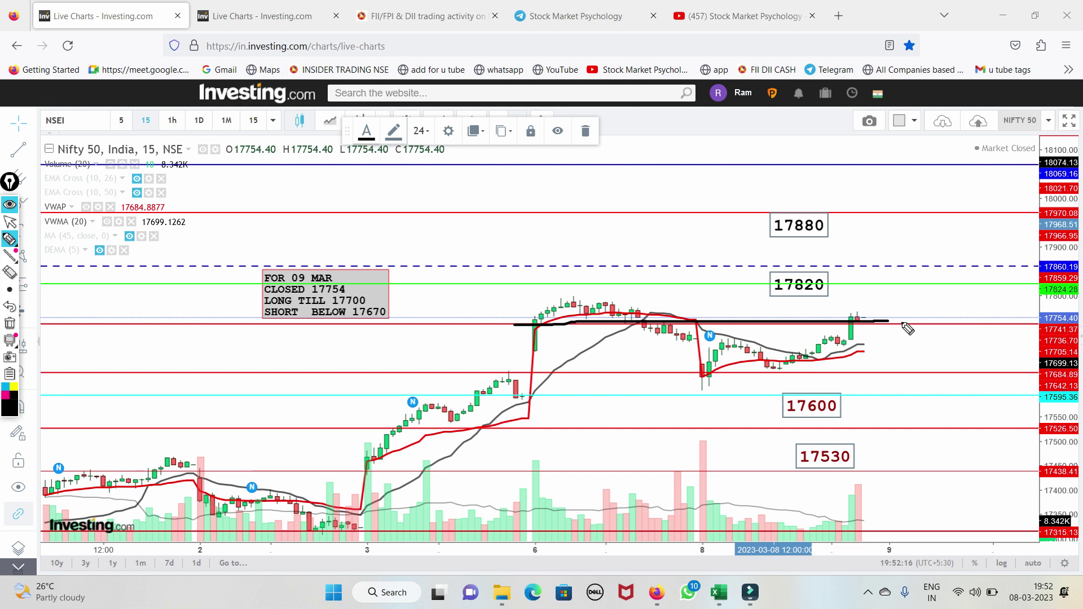
drag(799, 346, 901, 345)
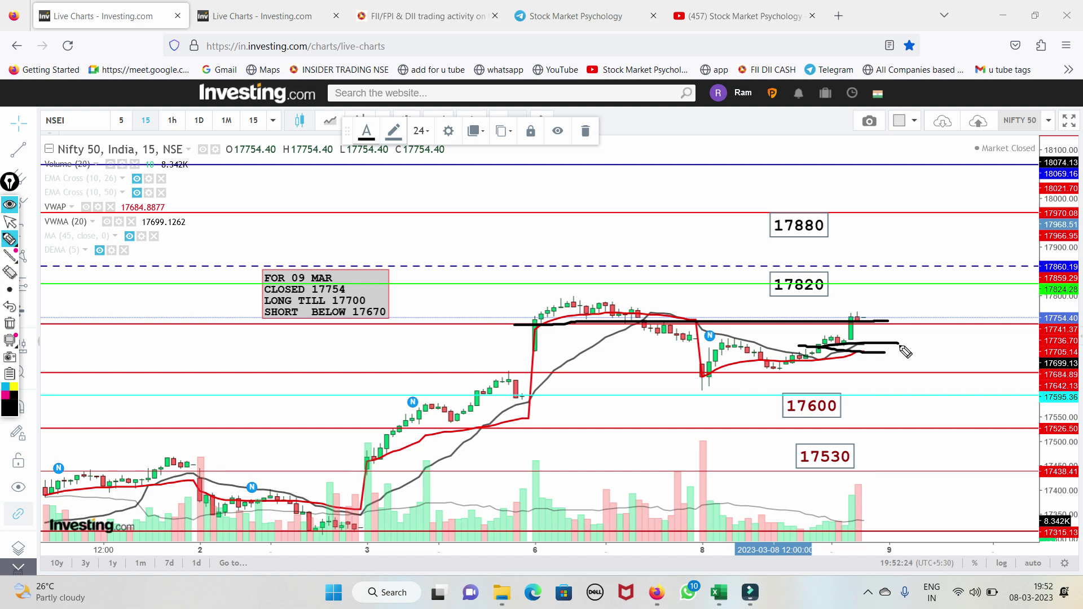
- Tick the SHORT BELOW 17670 note and mark the 17600 and 17820 level labels on the Nifty chart
drag(369, 315, 415, 293)
mouse_move(850, 398)
mouse_down()
mouse_move(784, 424)
mouse_move(913, 416)
mouse_up()
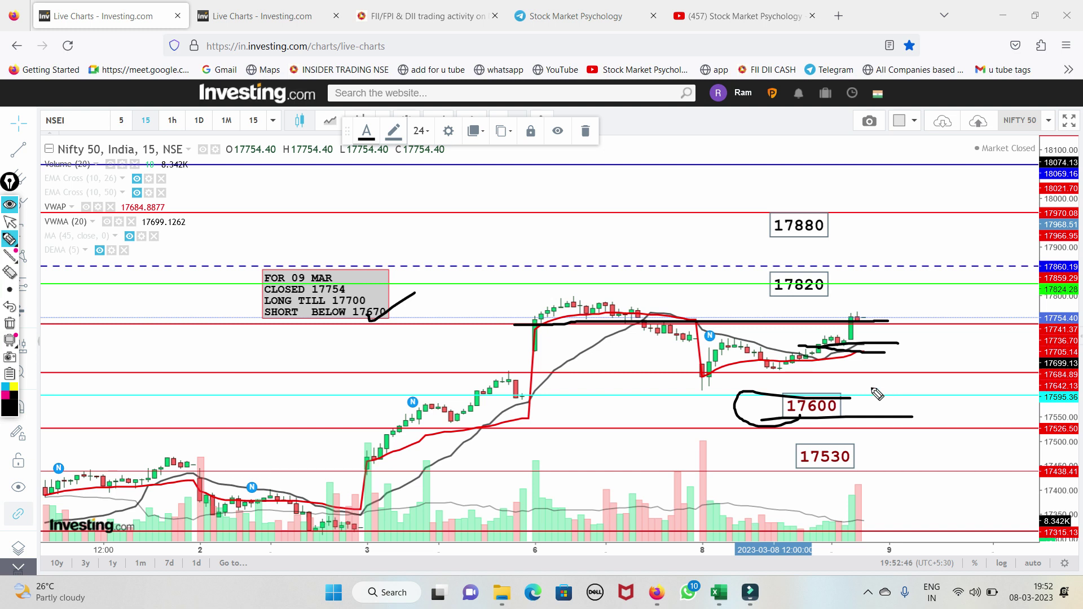
mouse_move(755, 308)
mouse_down()
mouse_move(831, 299)
mouse_move(795, 277)
mouse_move(777, 291)
mouse_move(736, 292)
mouse_move(736, 307)
mouse_up()
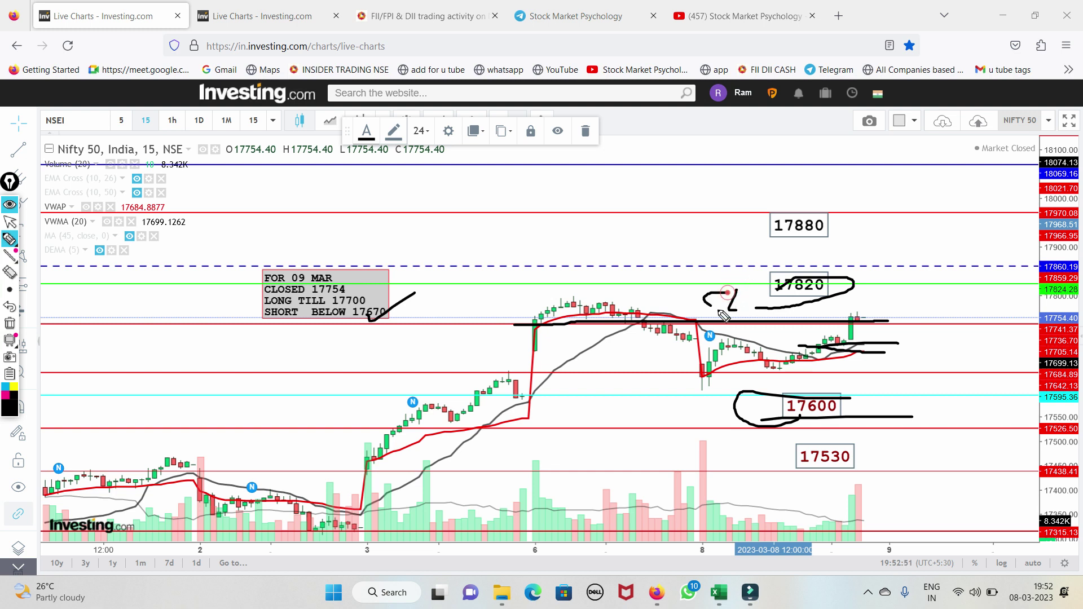